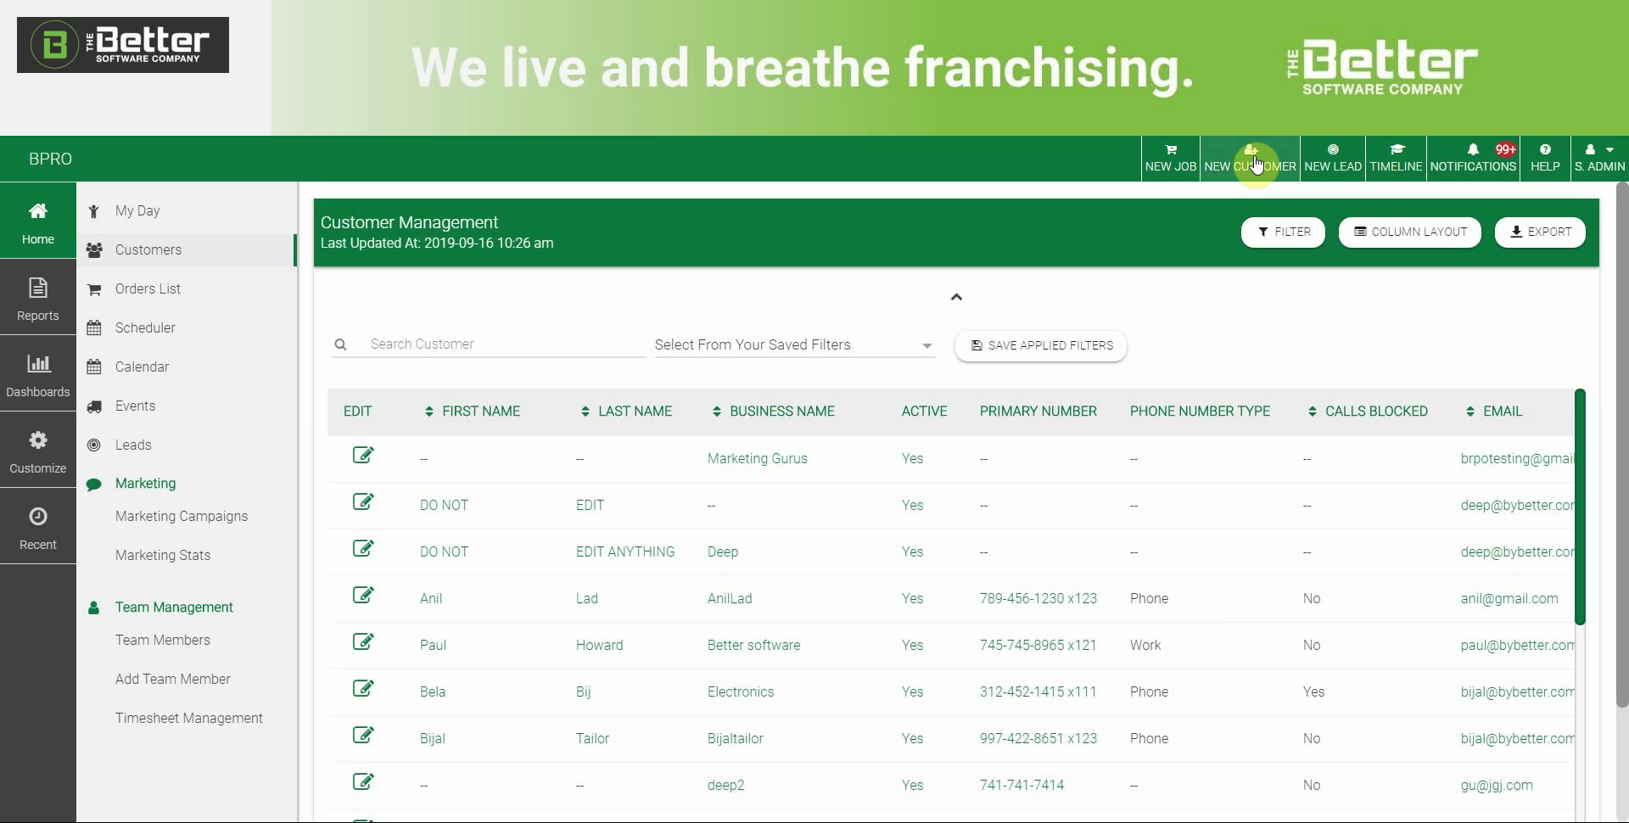
Start a new customer record and look through its Address(es) and Extra Info fields
left_click(1253, 162)
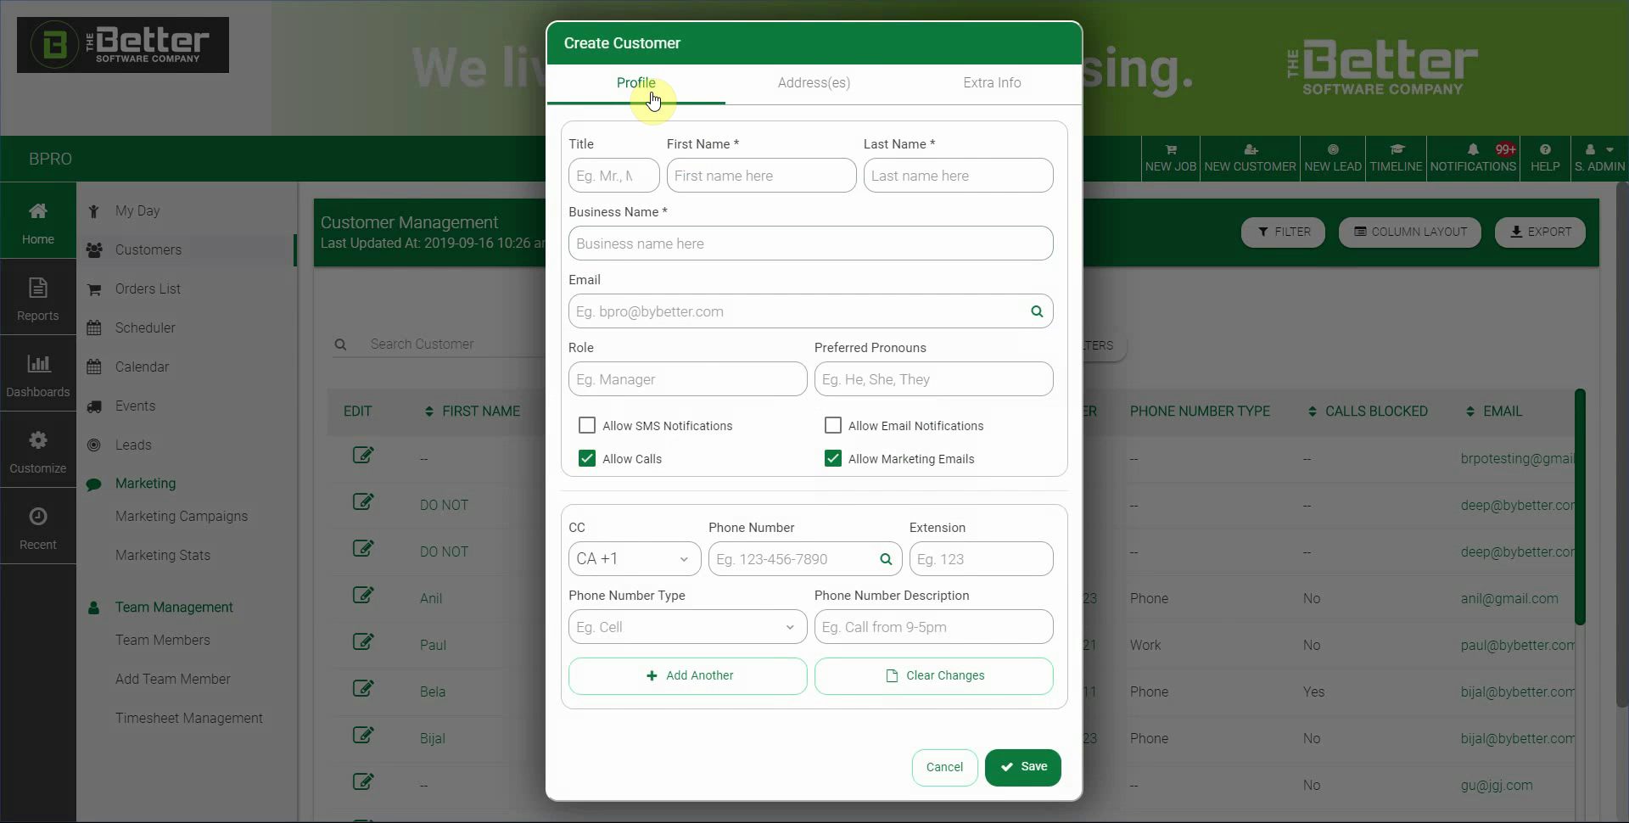
left_click(831, 85)
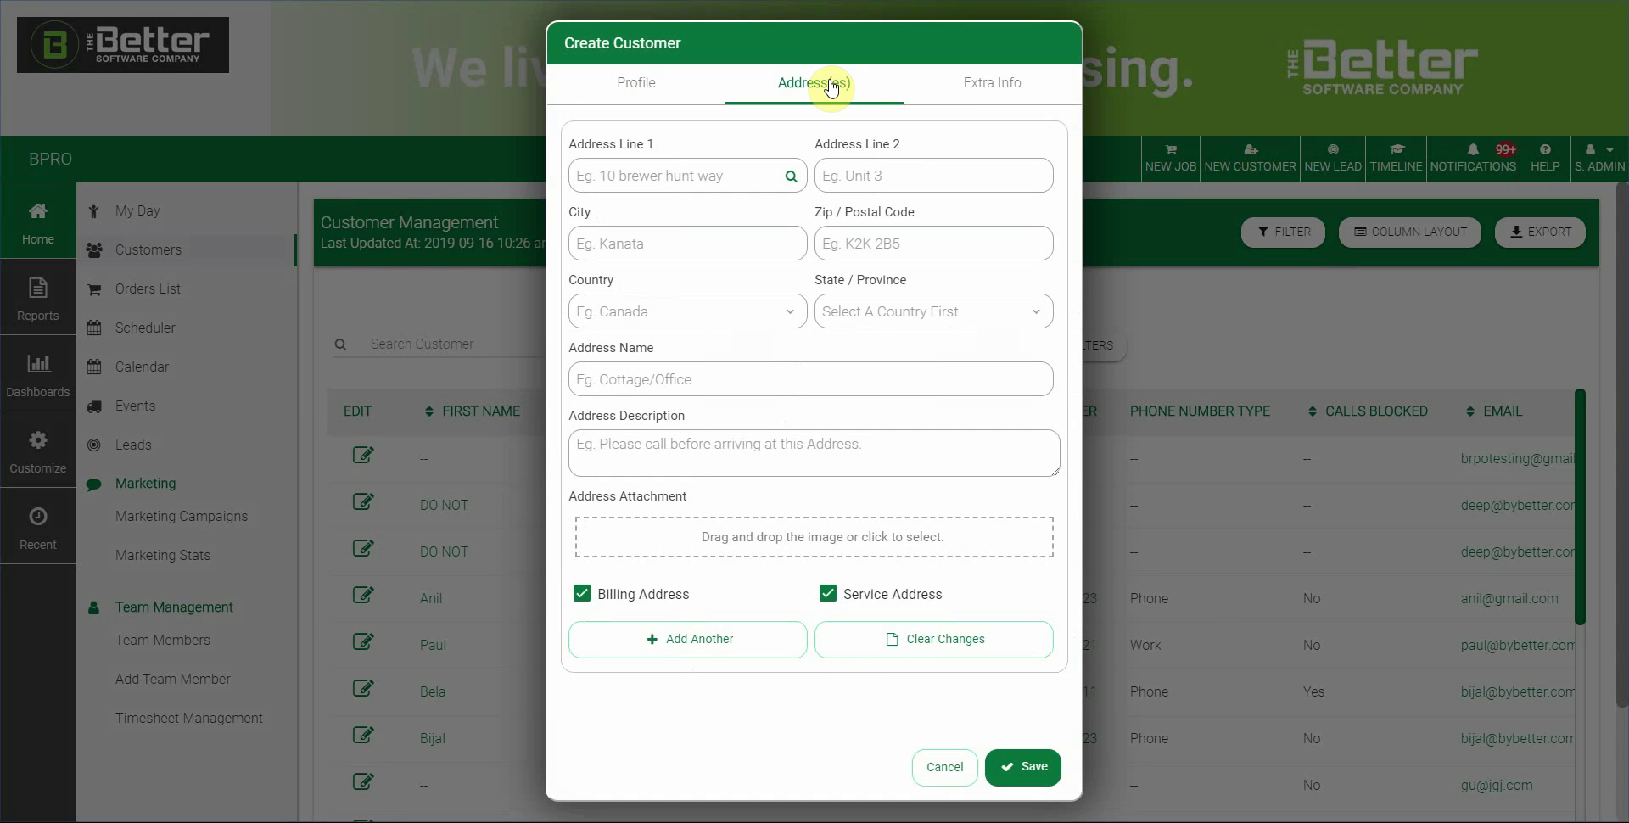
left_click(991, 89)
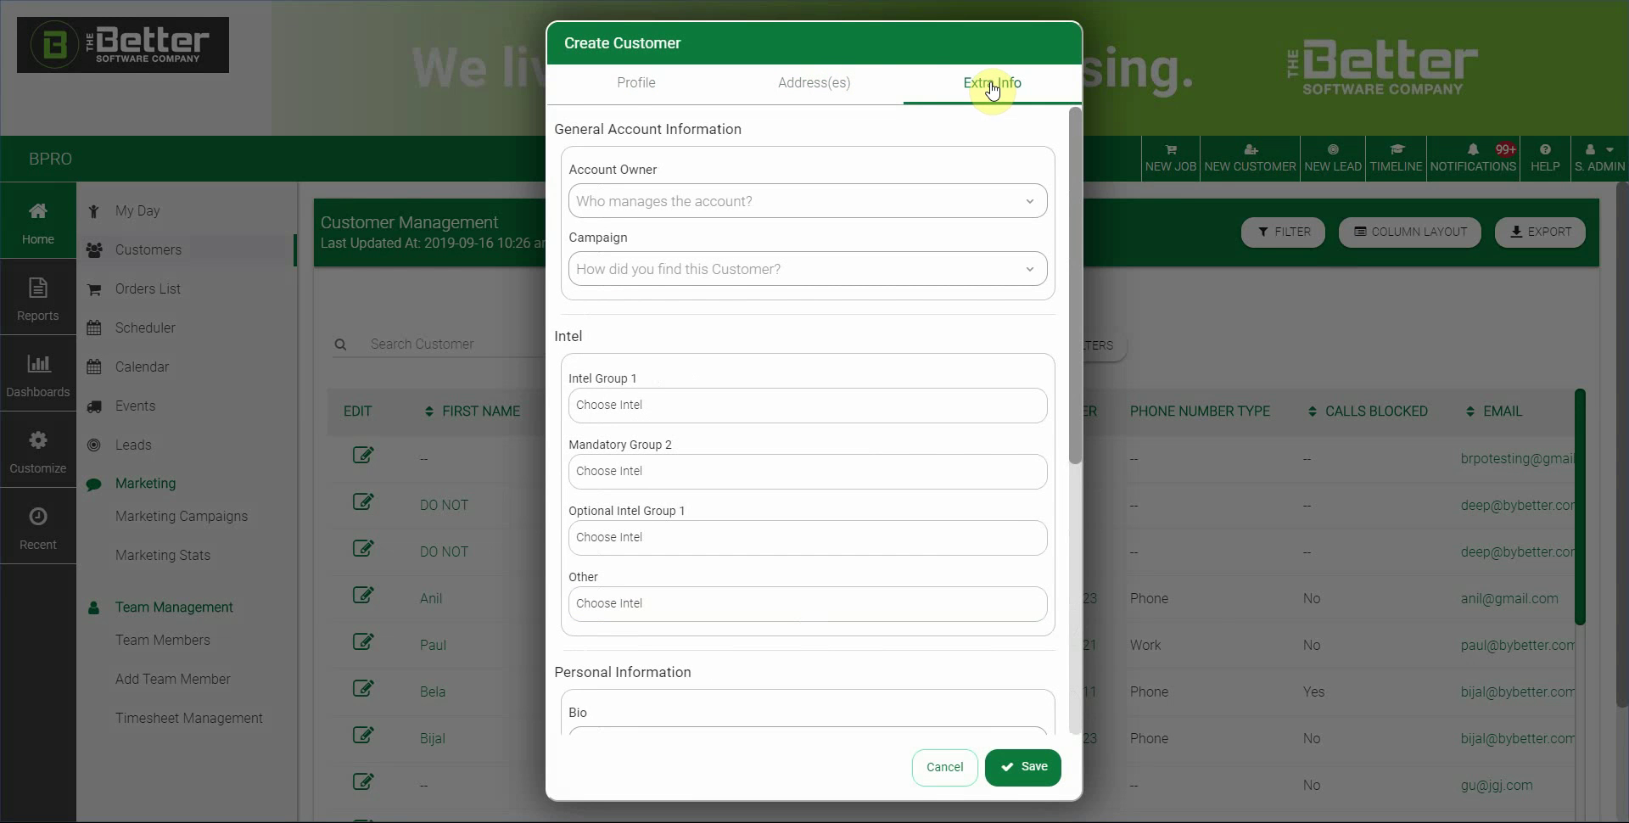
On the Profile tab, set the title to Mr. and enter the customer's first and last name
left_click(621, 85)
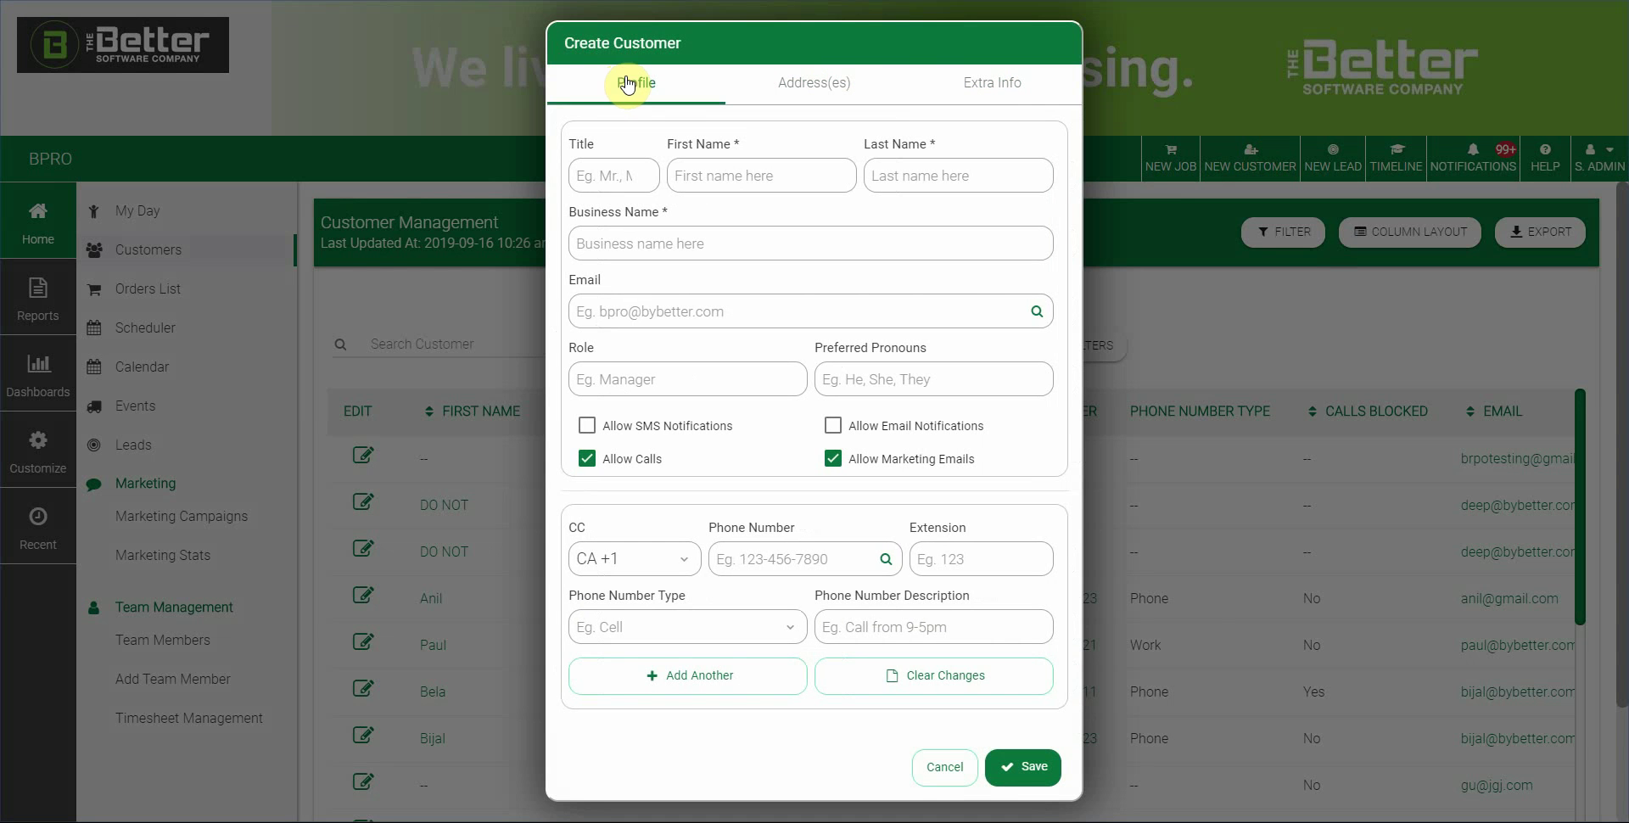
left_click(619, 170)
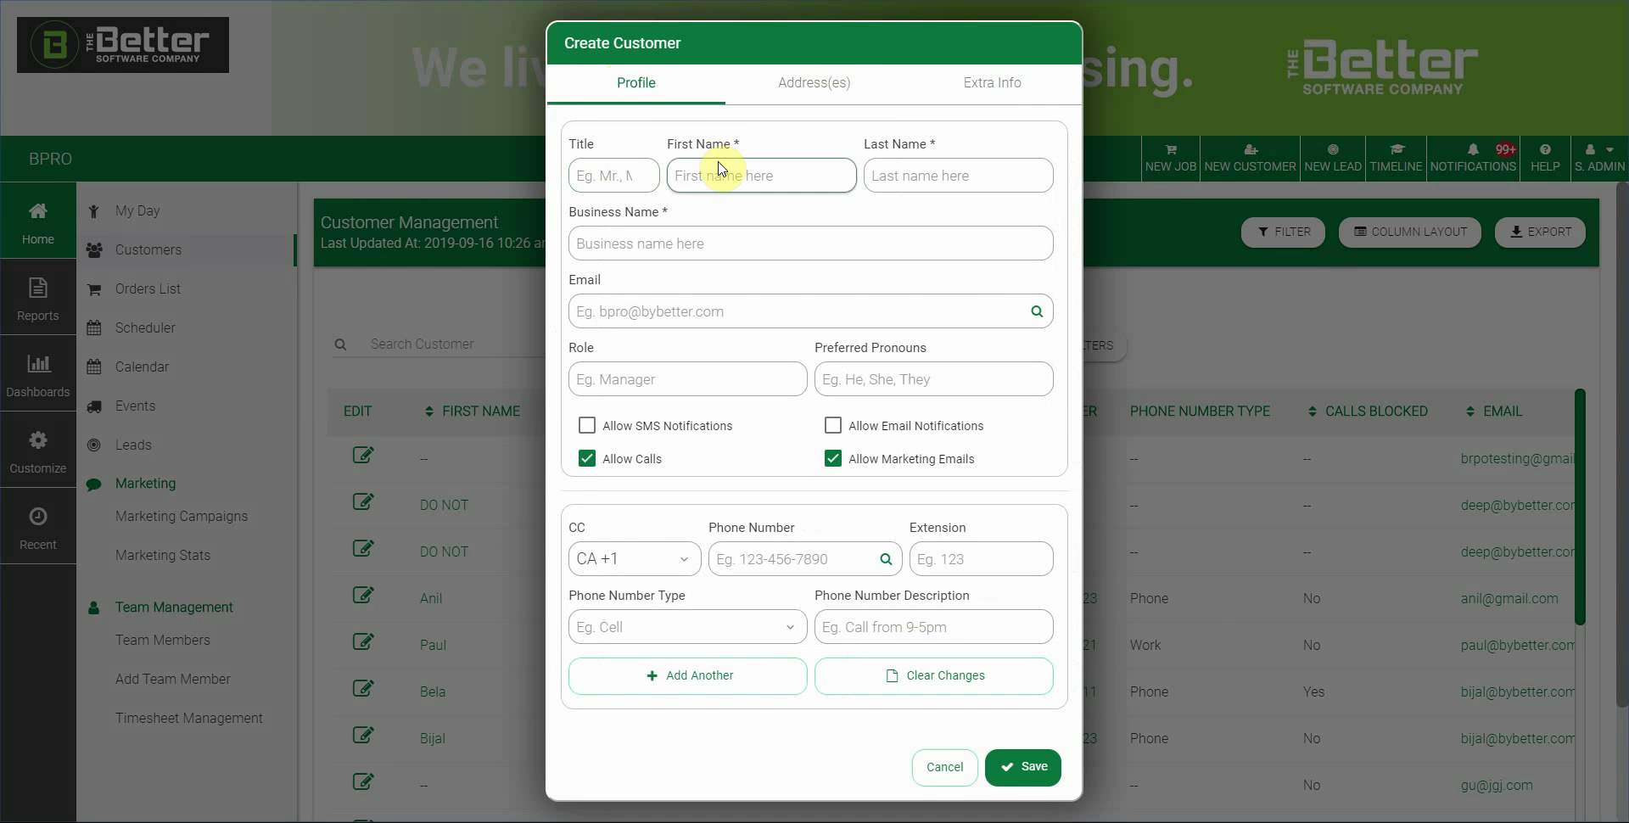
type("Mtr.")
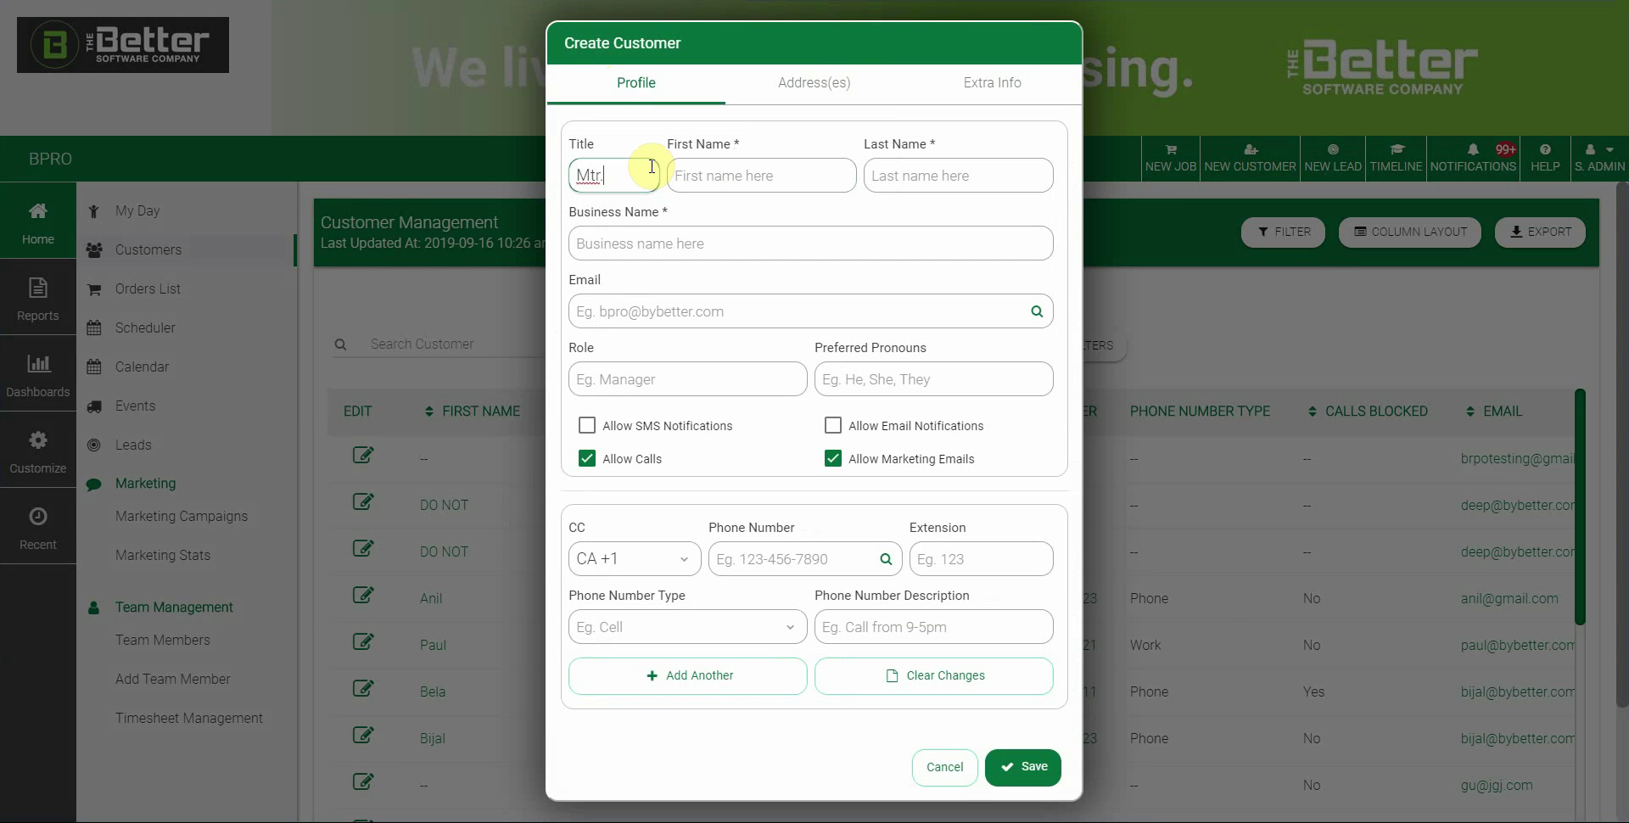
key("BackSpace")
key("BackSpace")
key("BackSpace")
type("r.")
key("Tab")
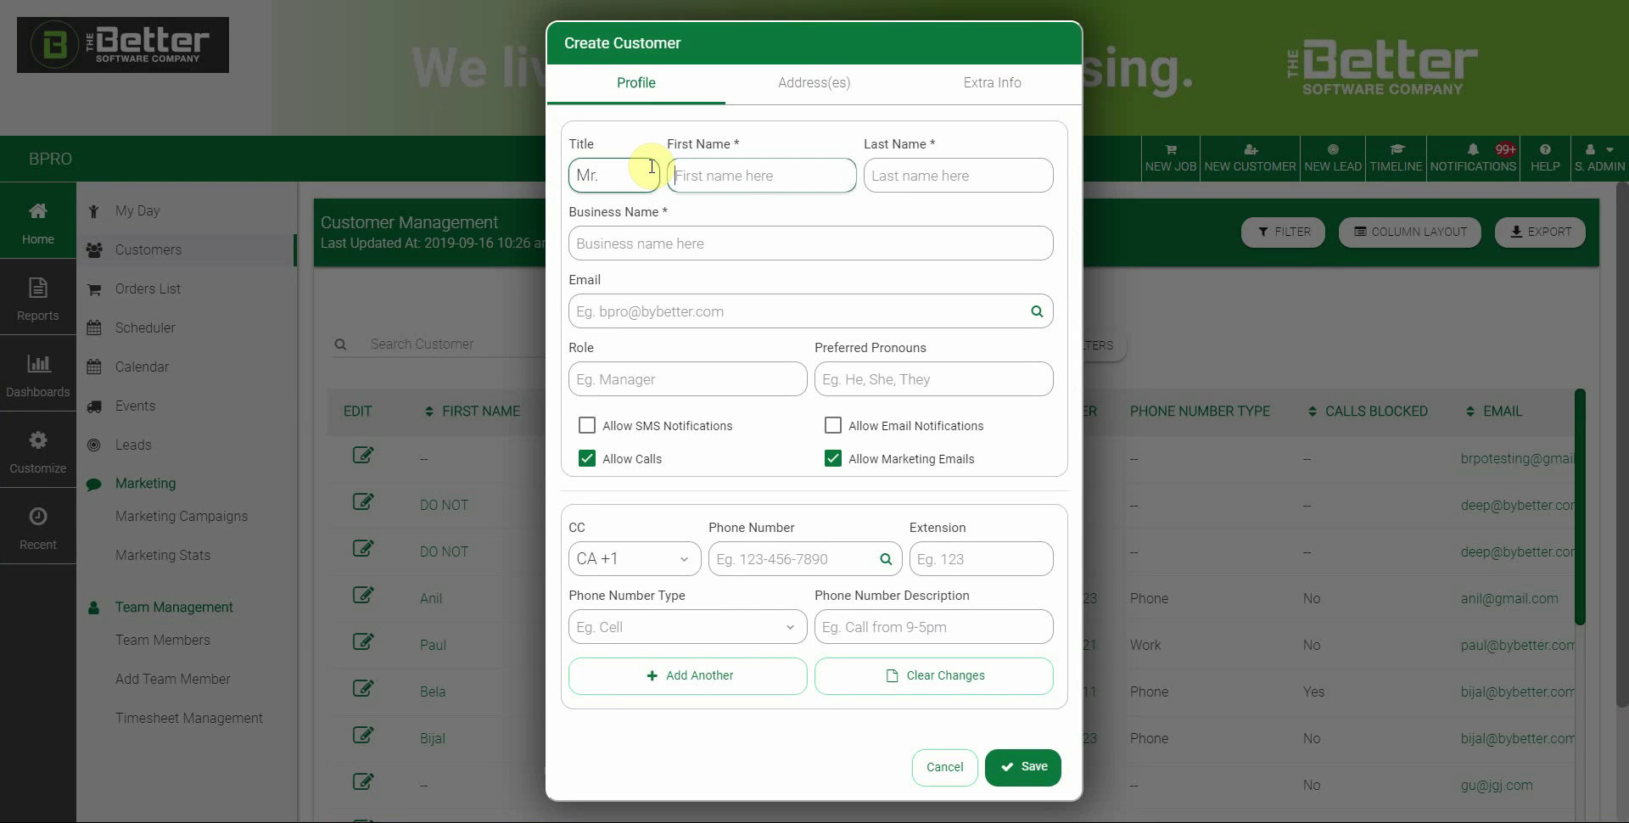
type("Han")
key("Tab")
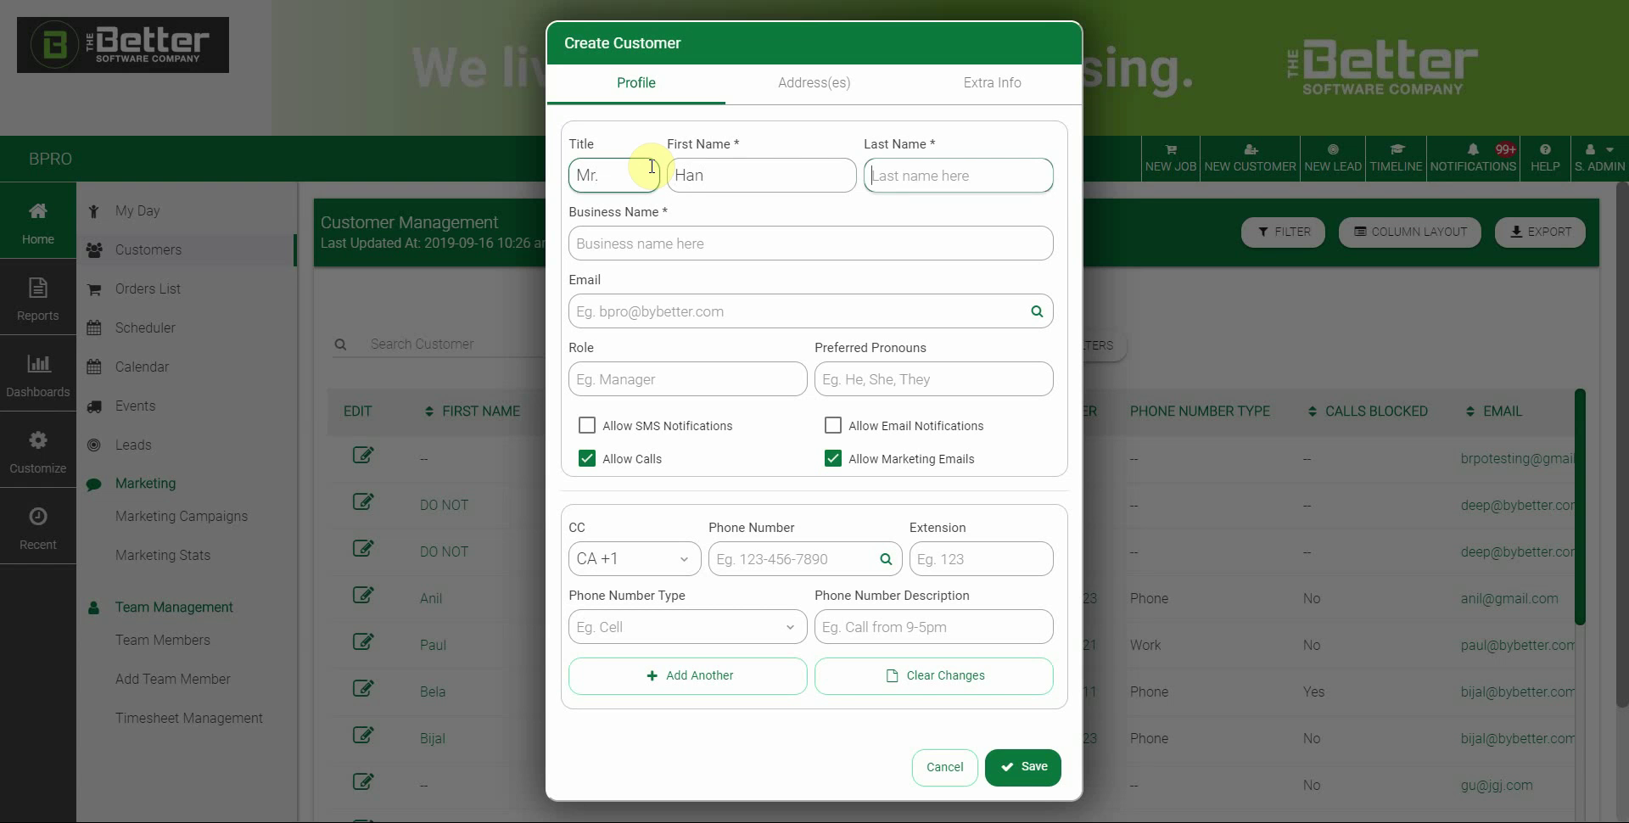
type("Solo")
key("Tab")
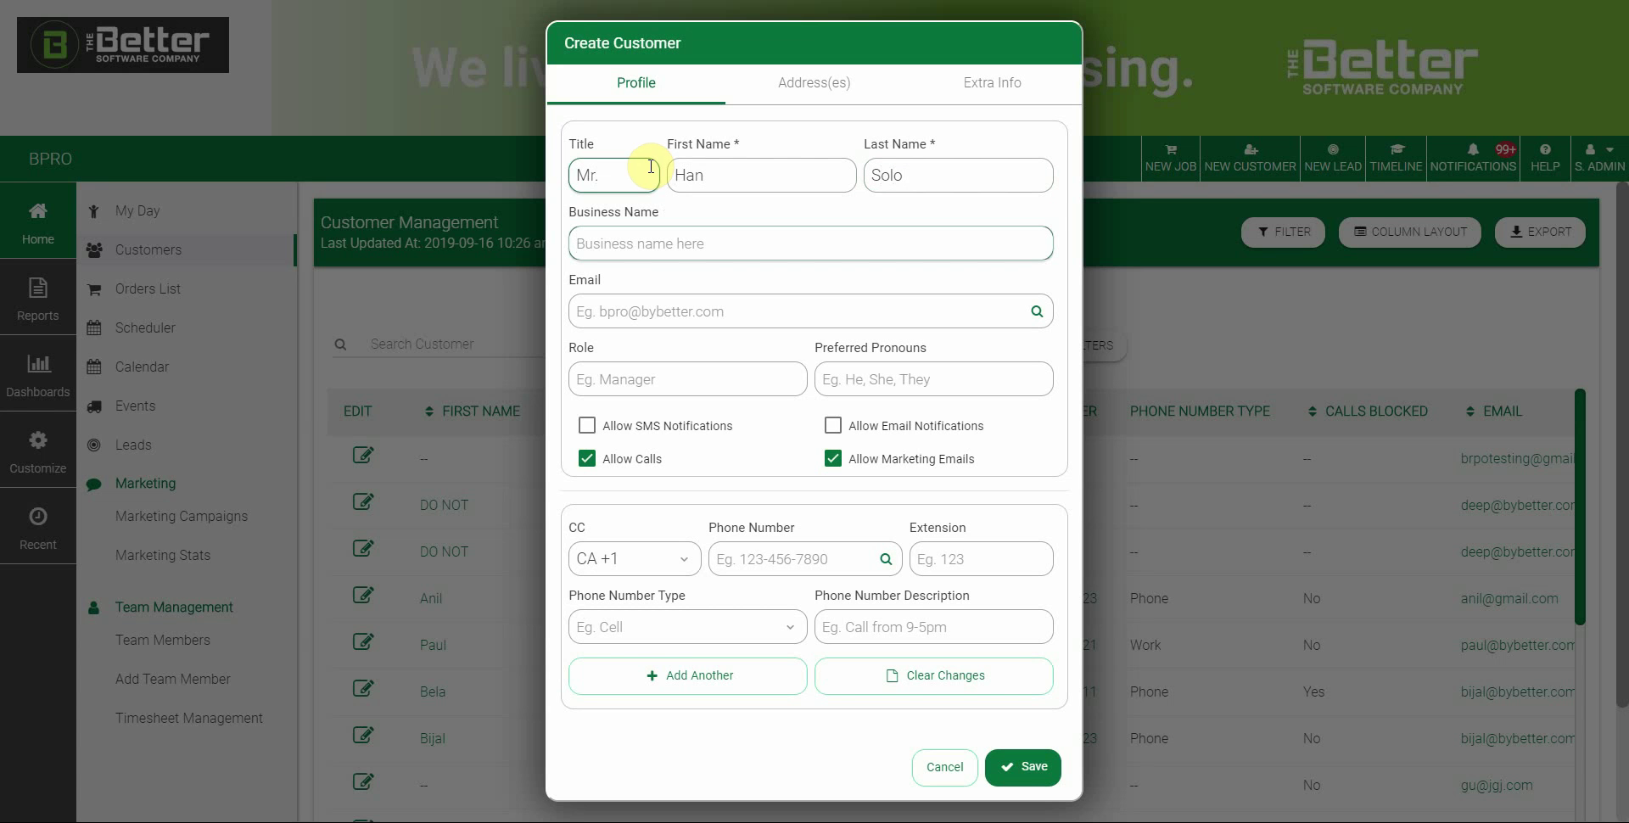
Enter the customer's e-mail address and review the filled-in name and e-mail fields
left_click(702, 243)
key("Tab")
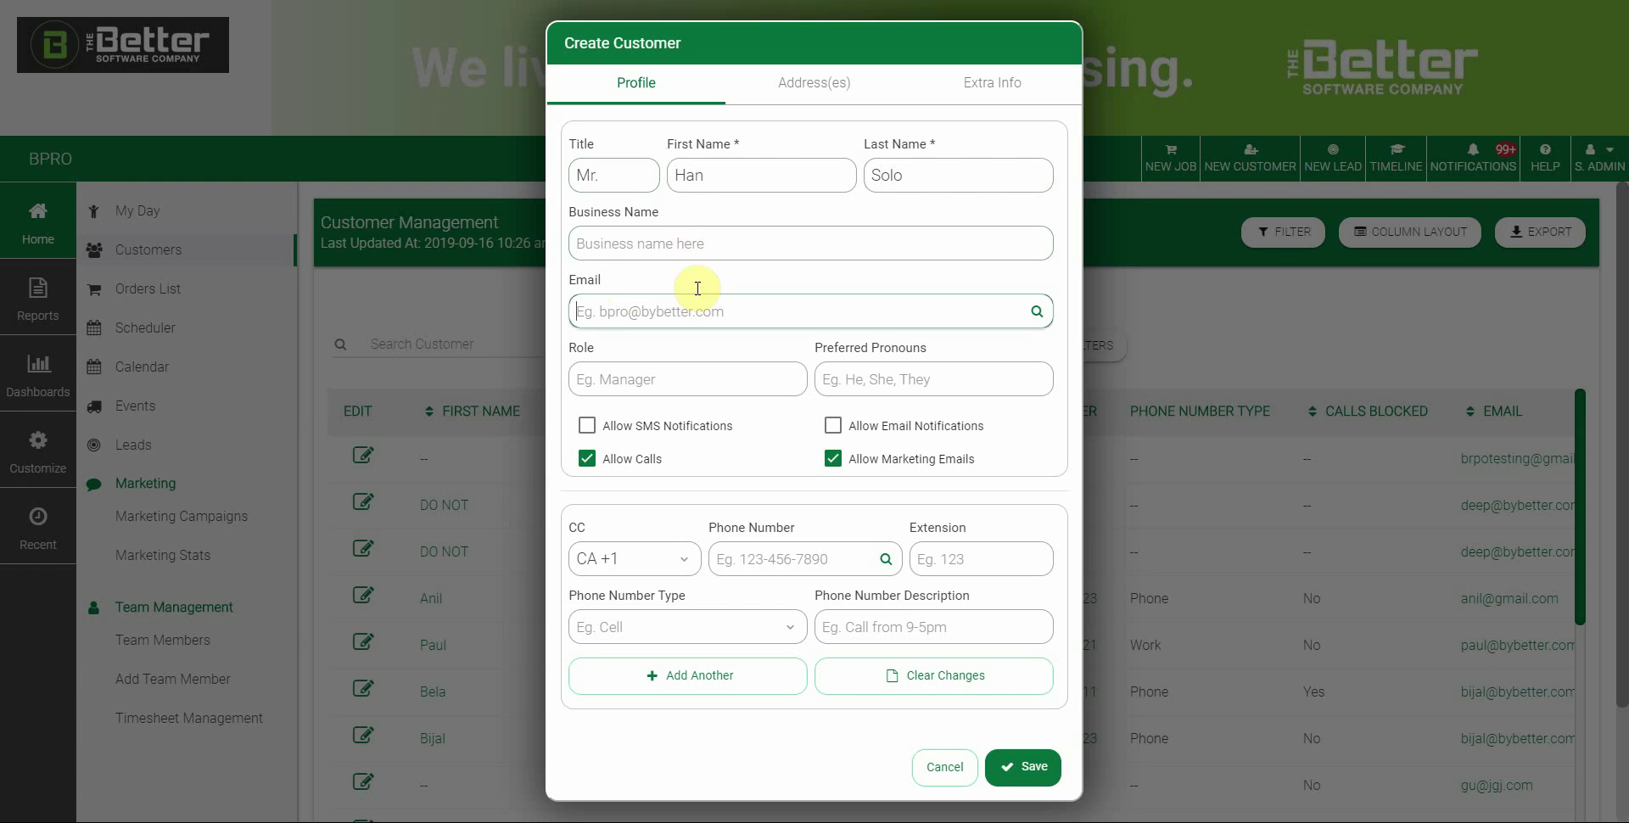
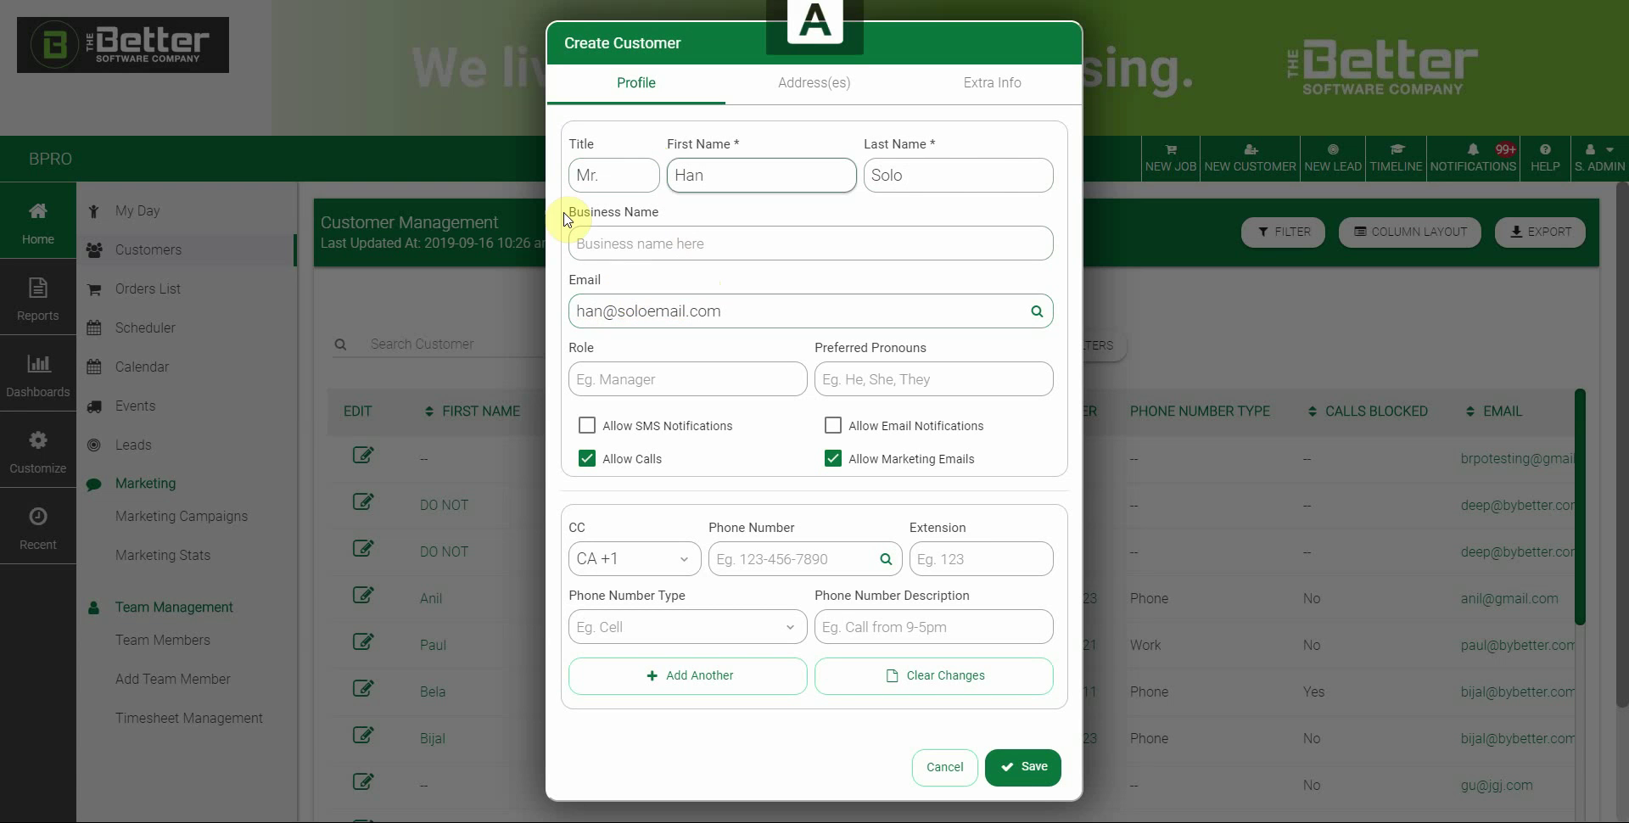
left_click(611, 172)
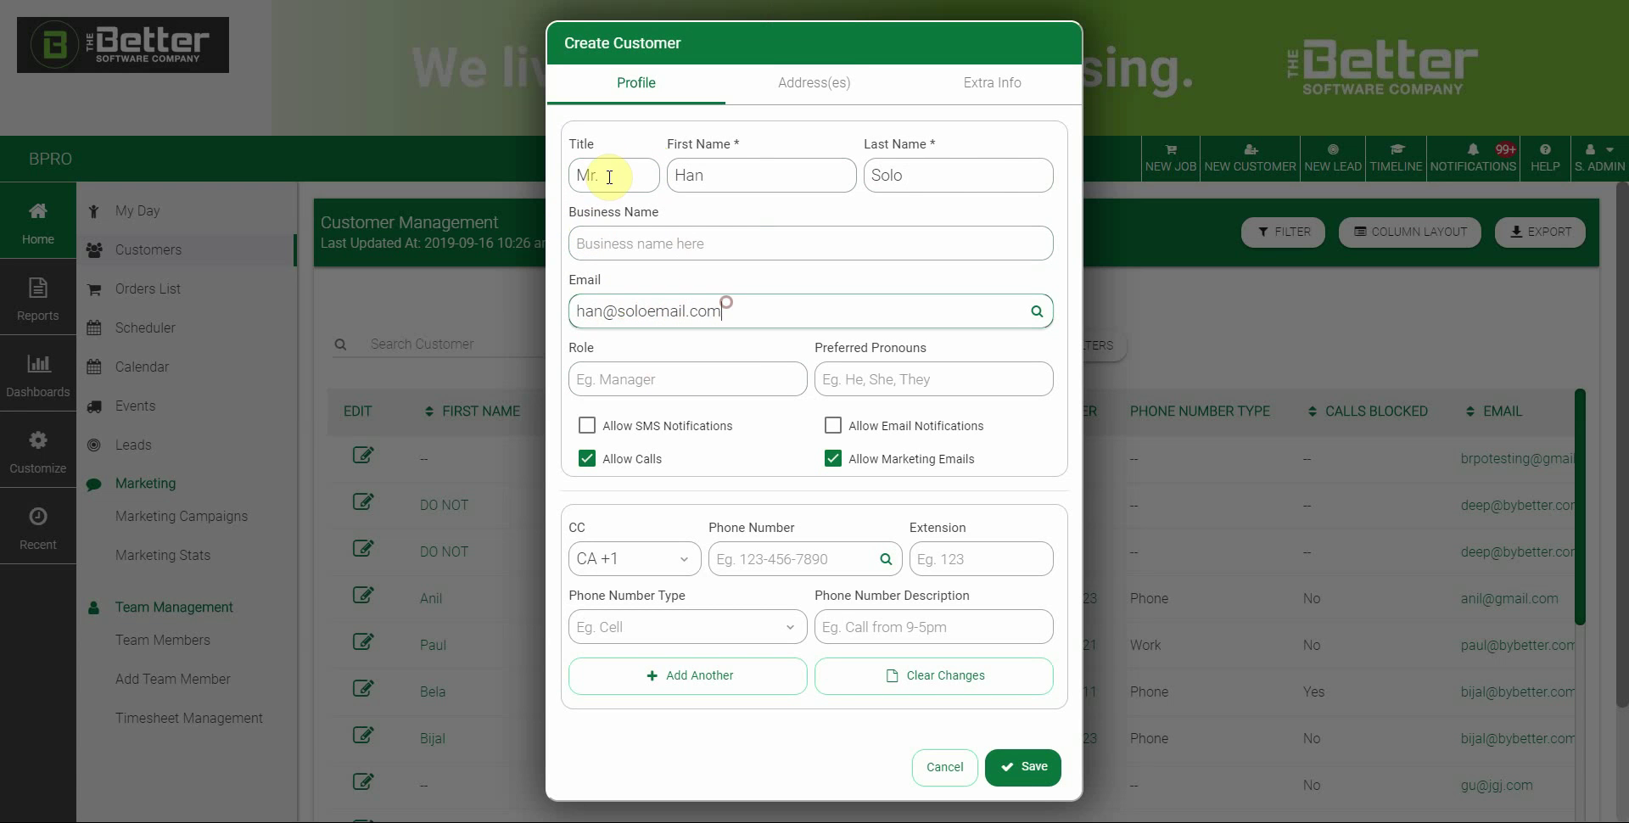
key("Tab")
key("Tab")
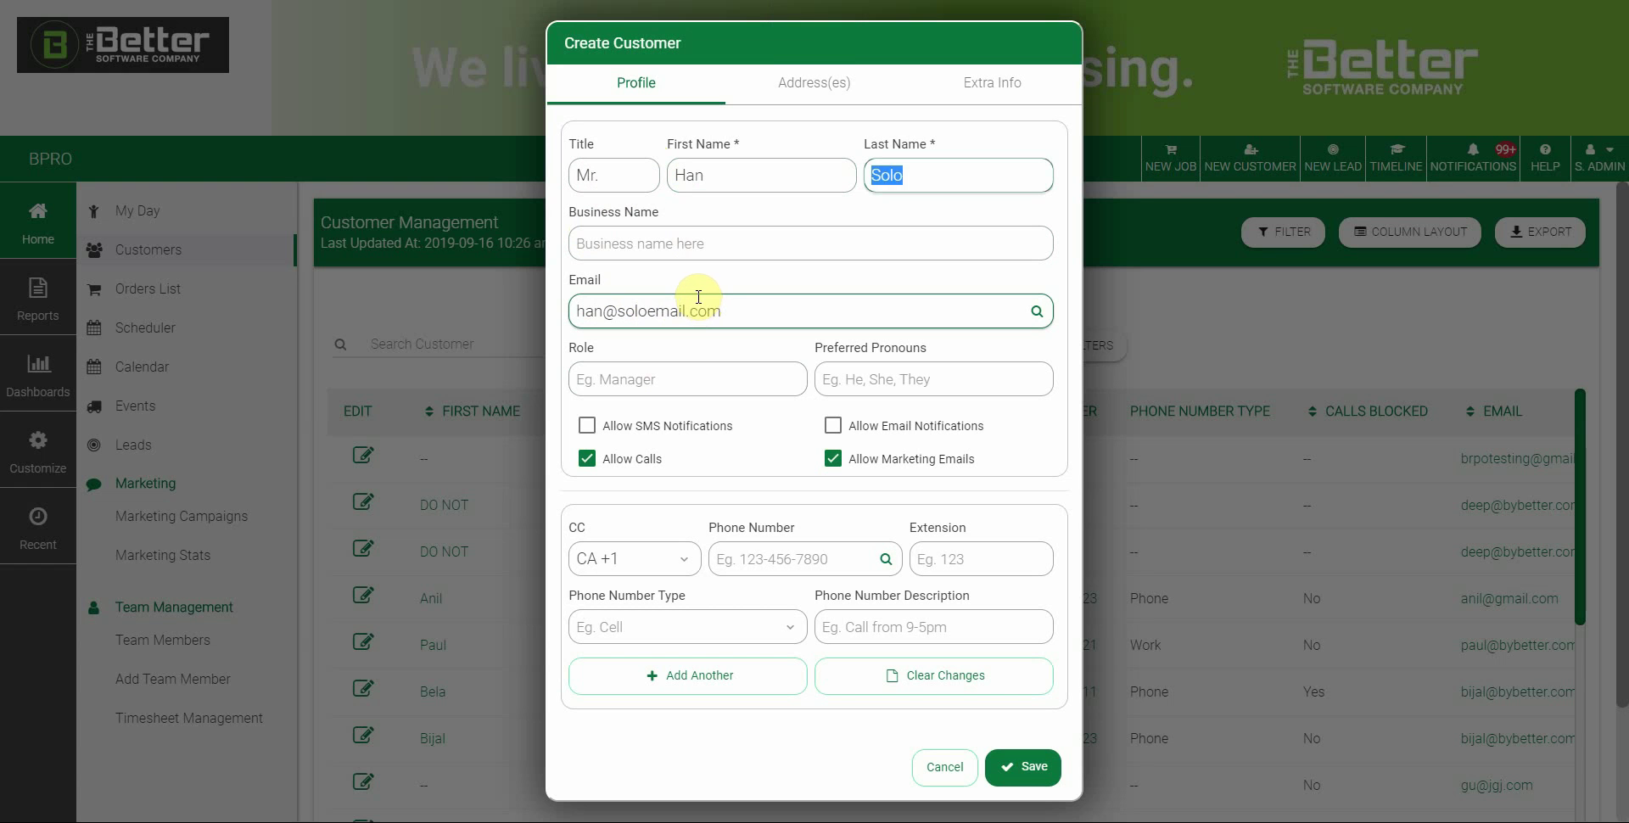
key("Tab")
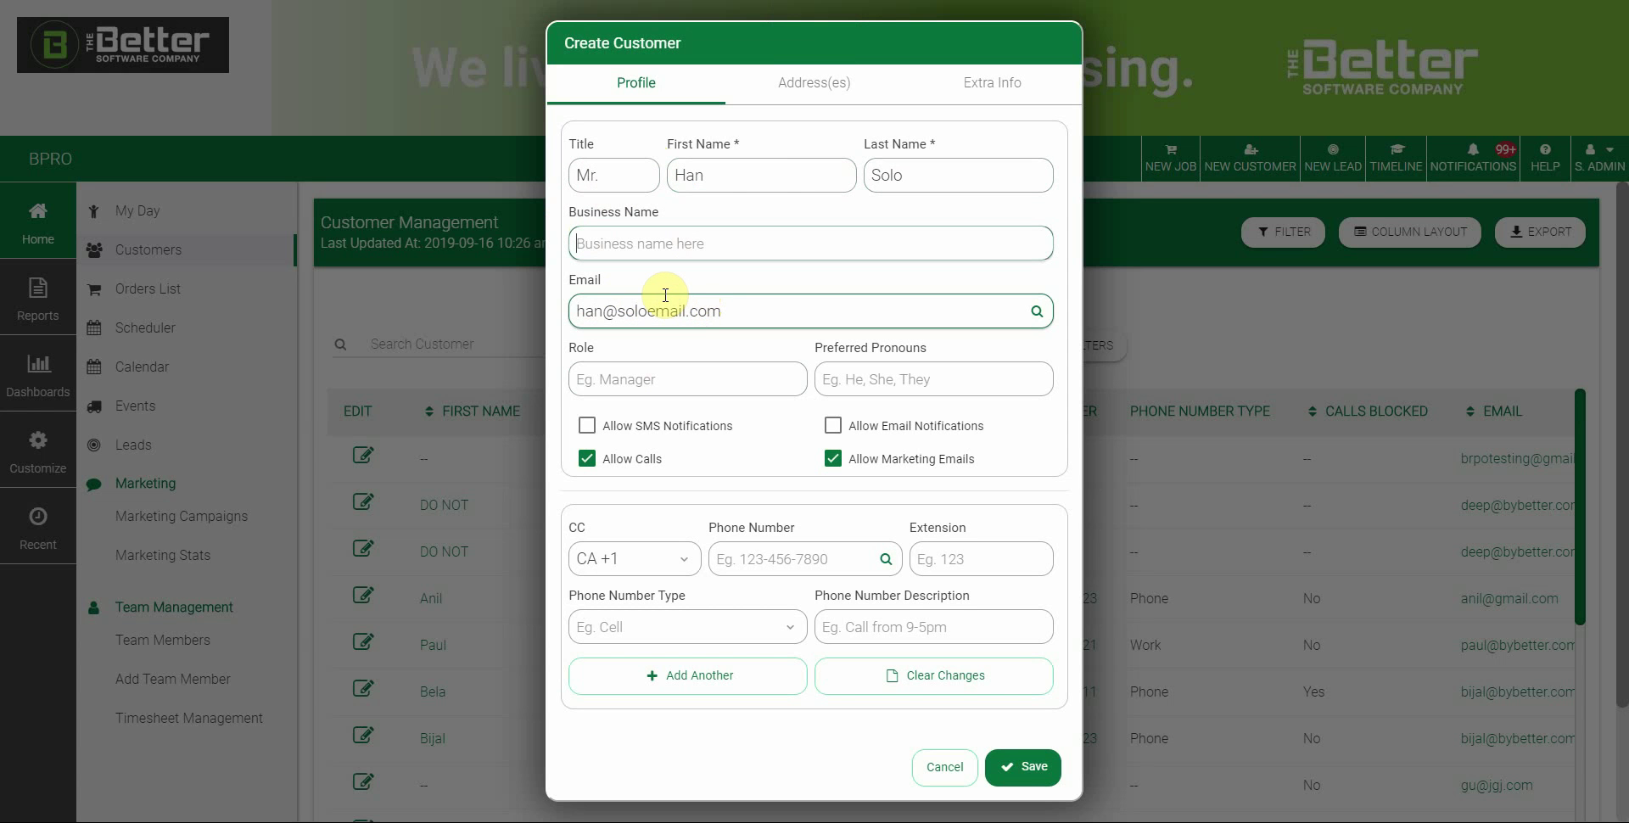
key("Tab")
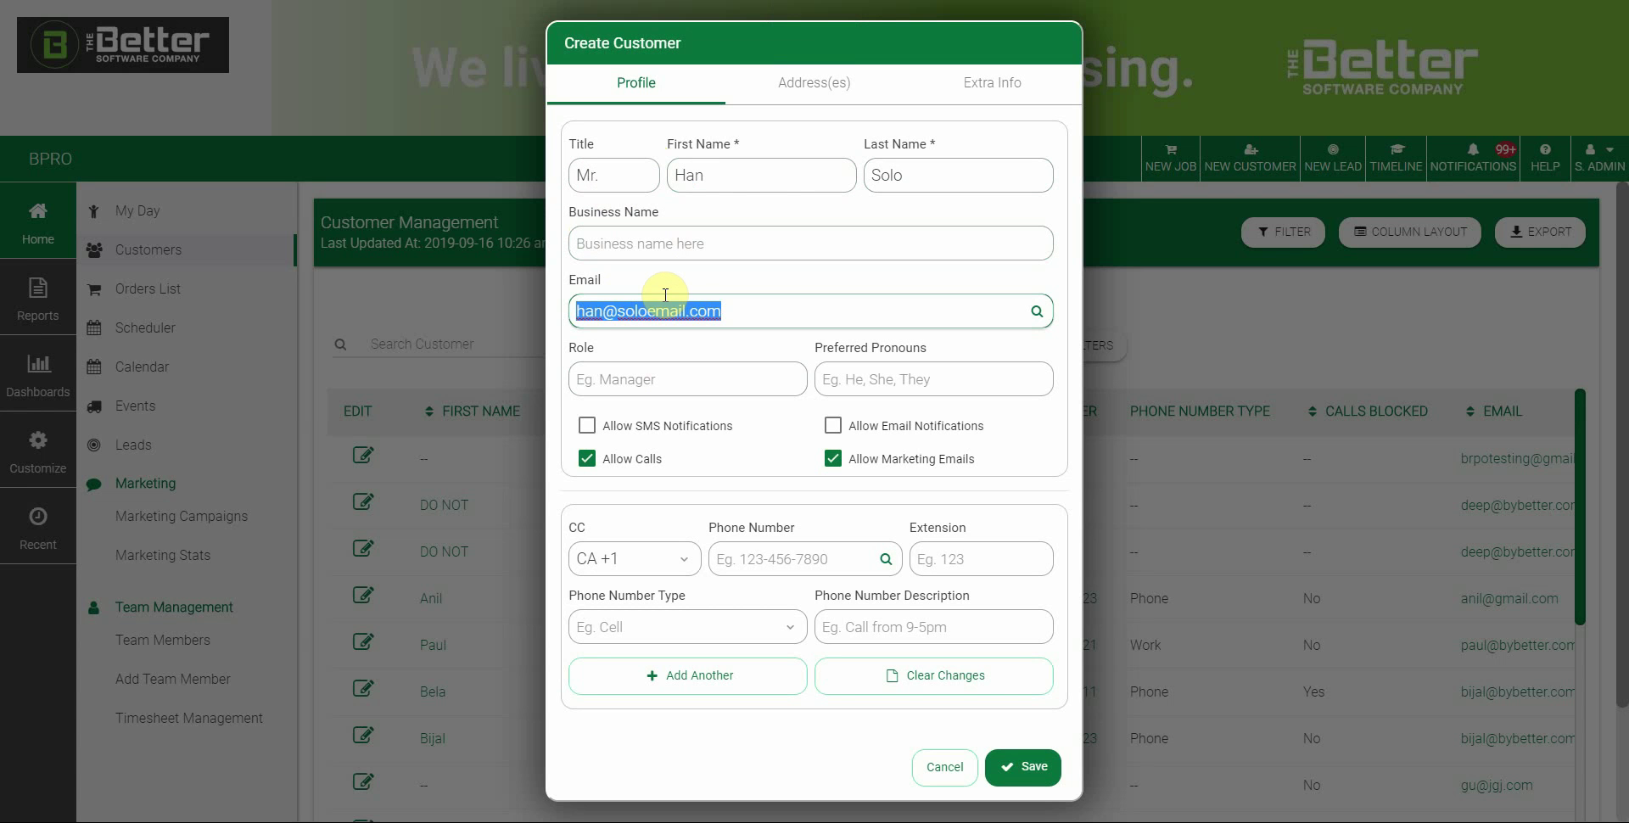
left_click(665, 297)
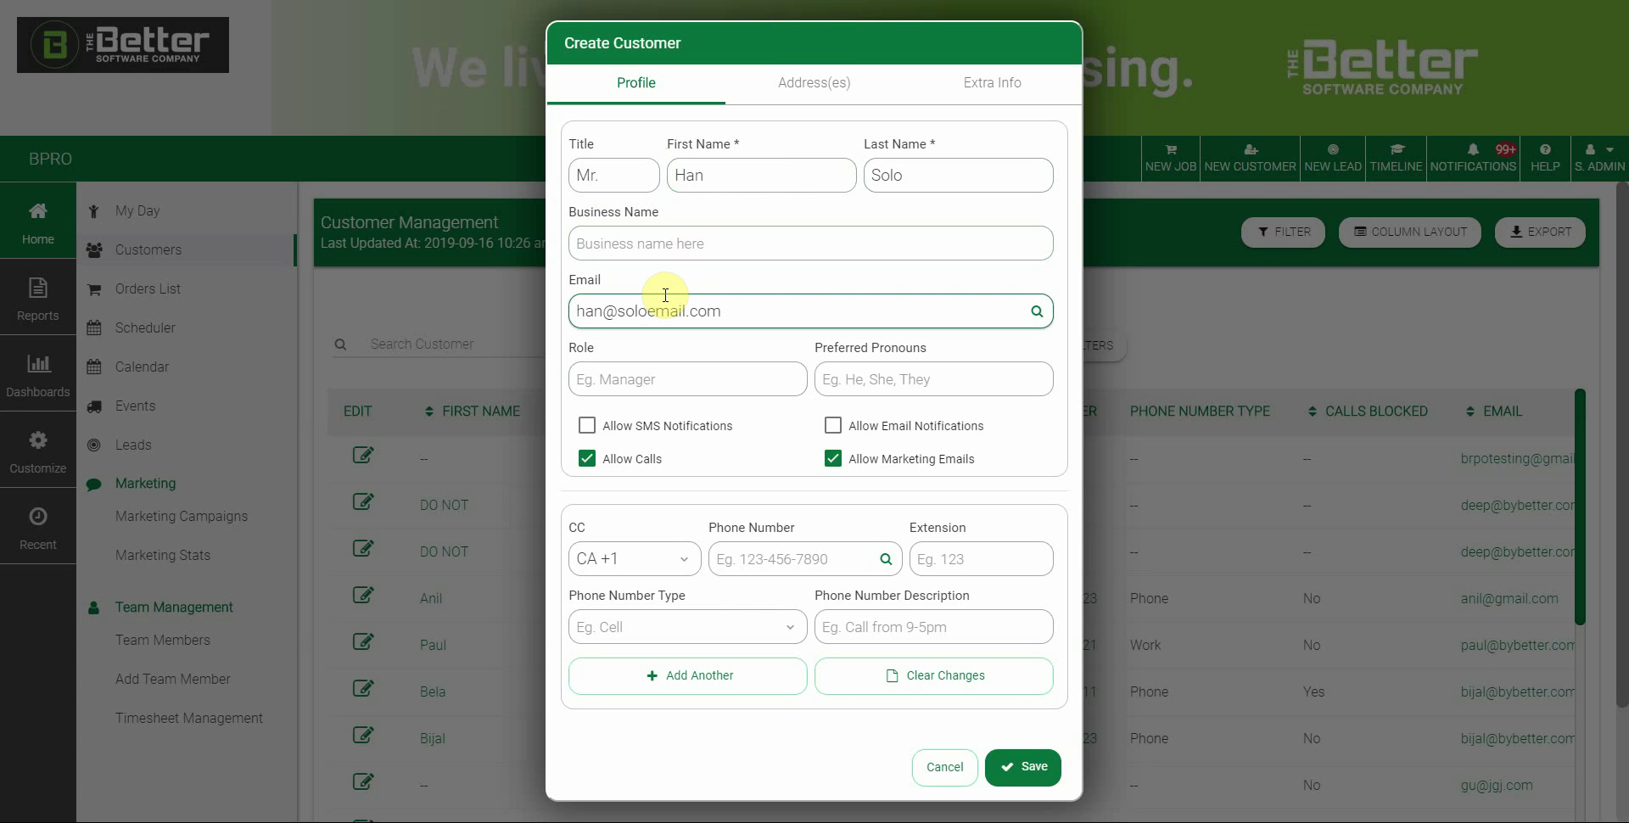
key("Tab")
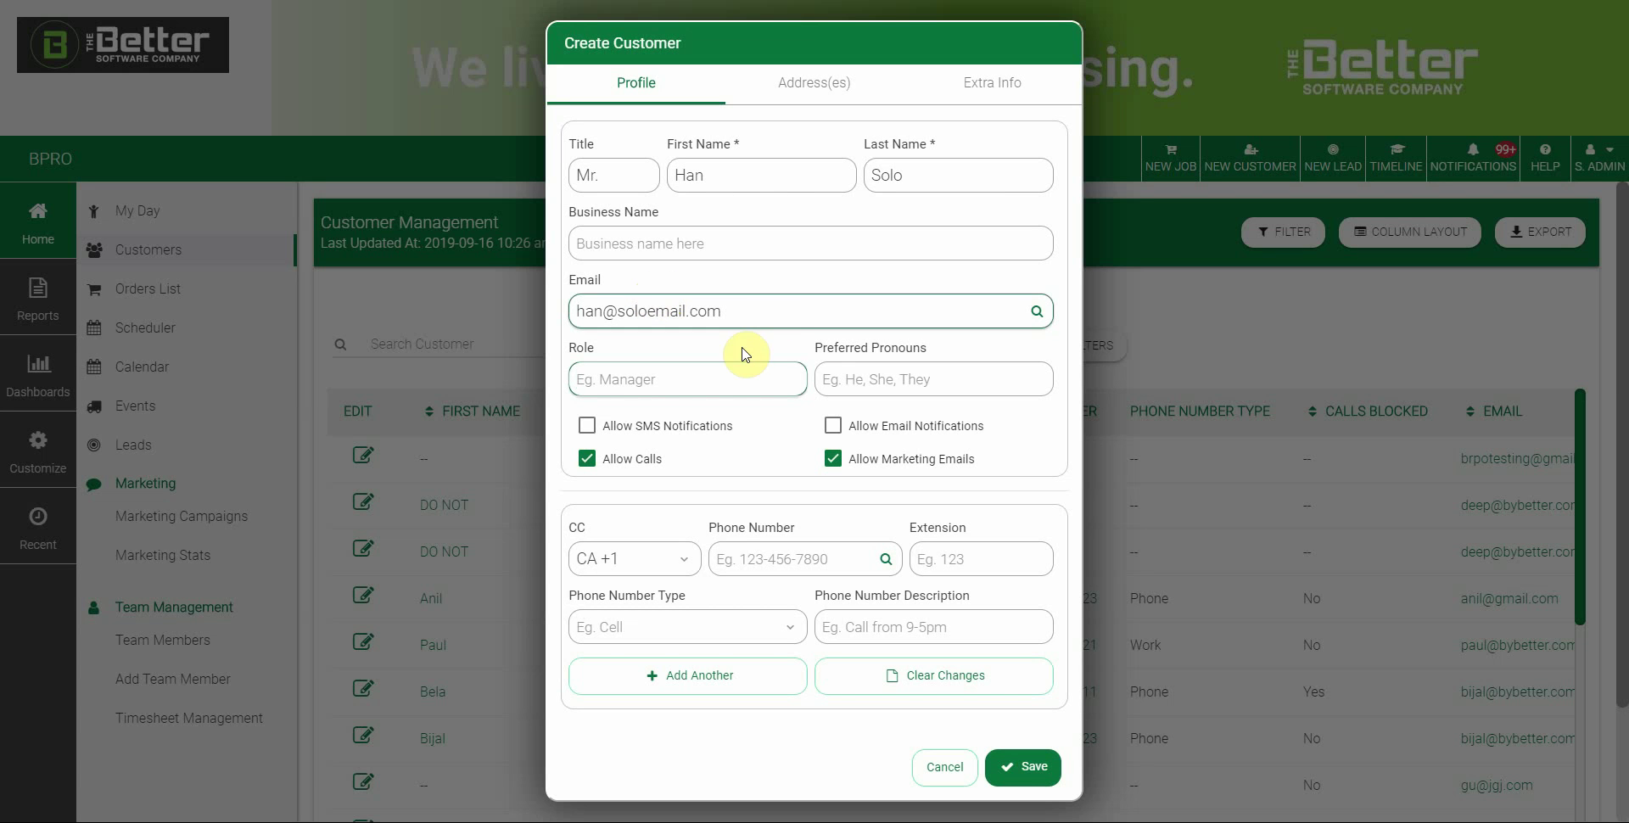
left_click(932, 379)
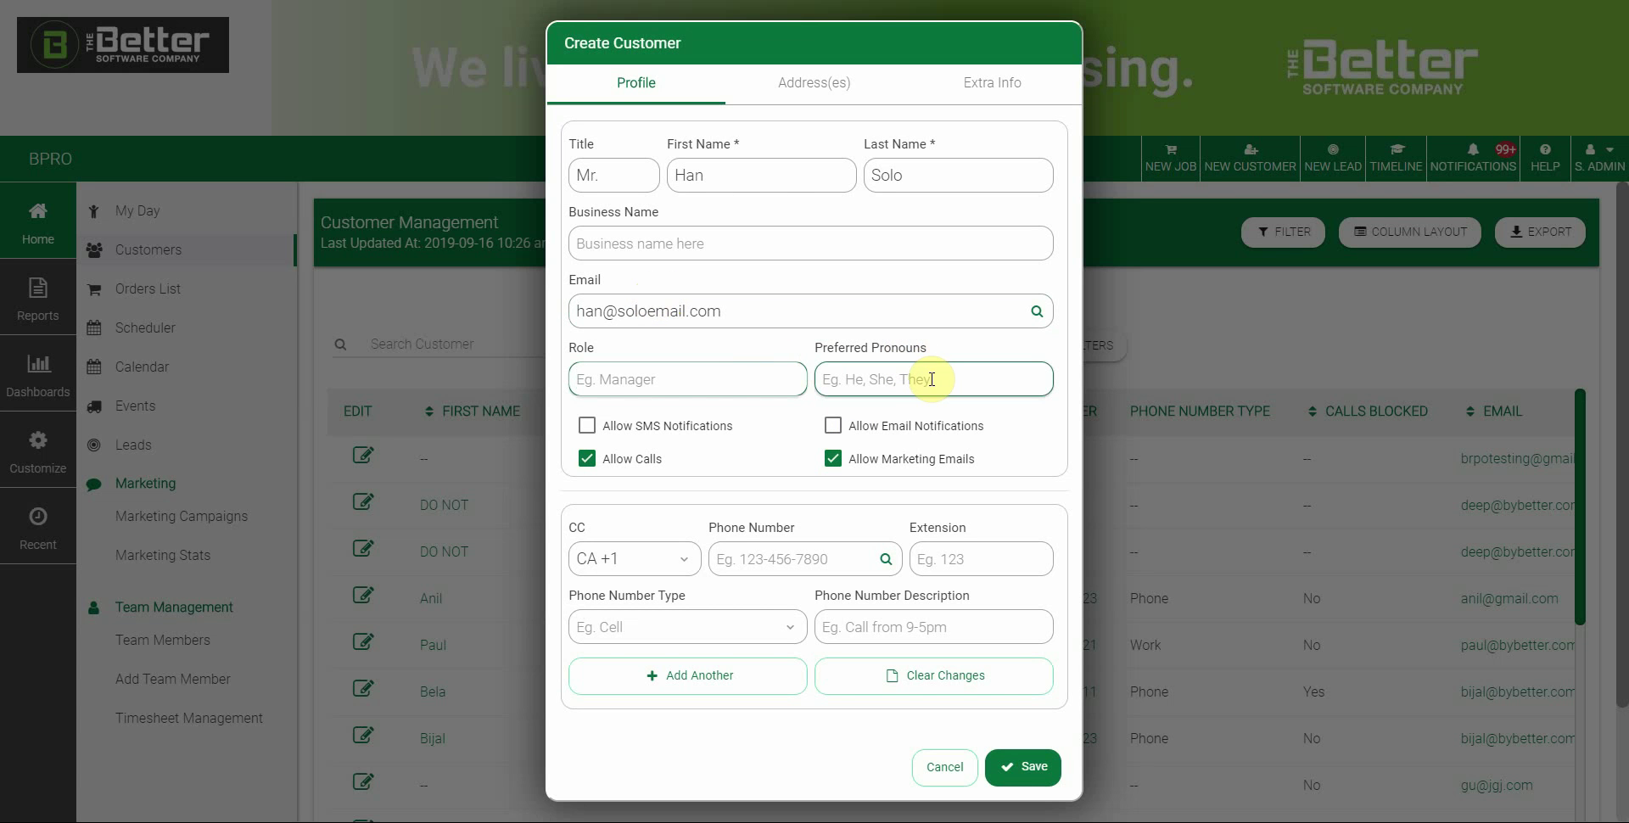
key("shift+Tab")
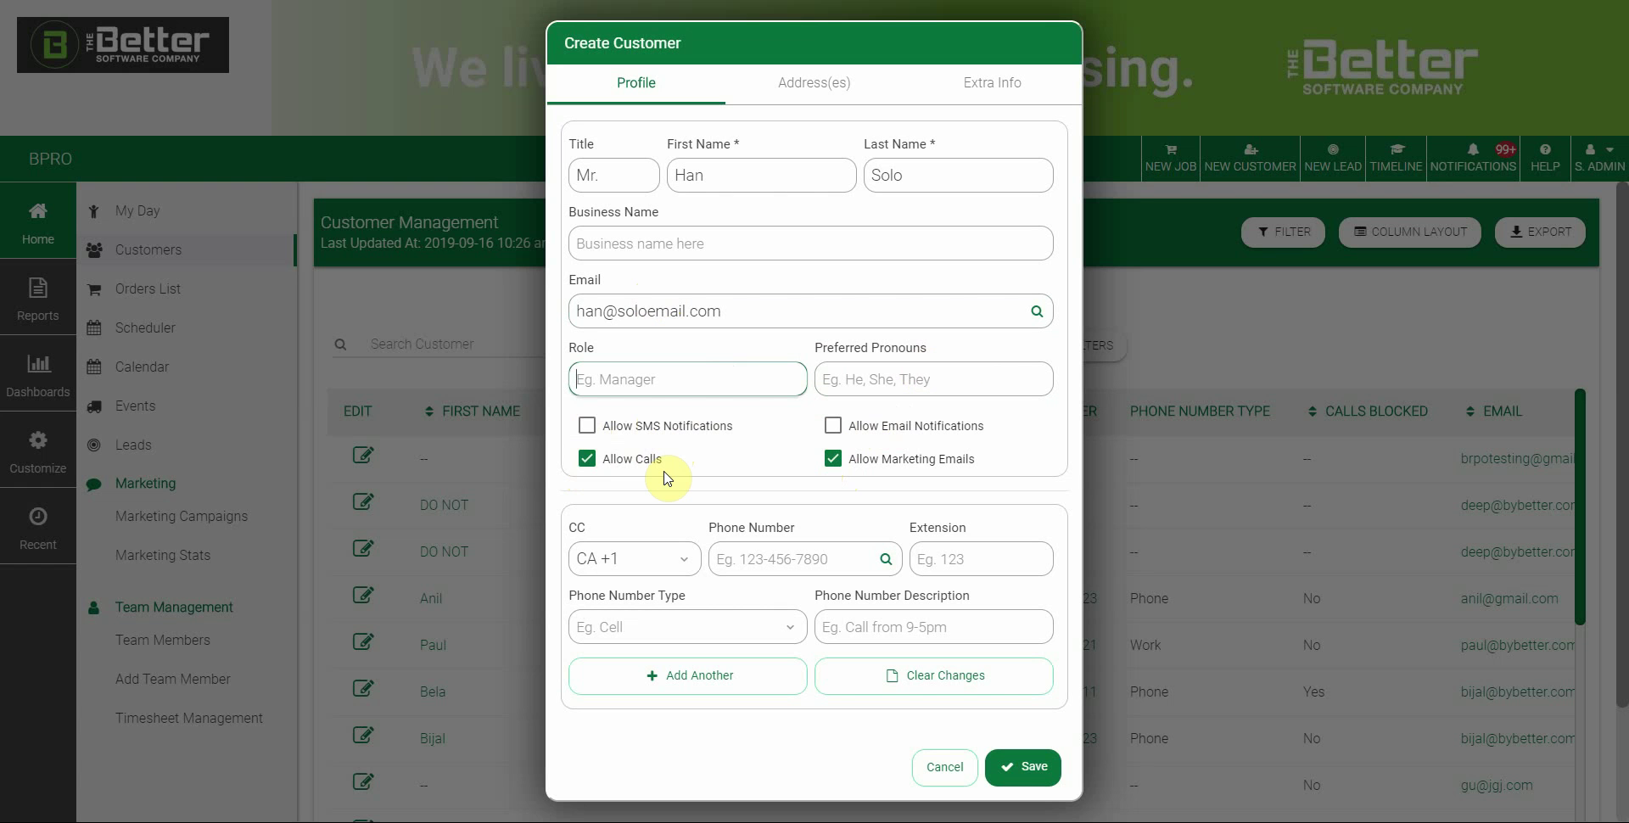
left_click(586, 458)
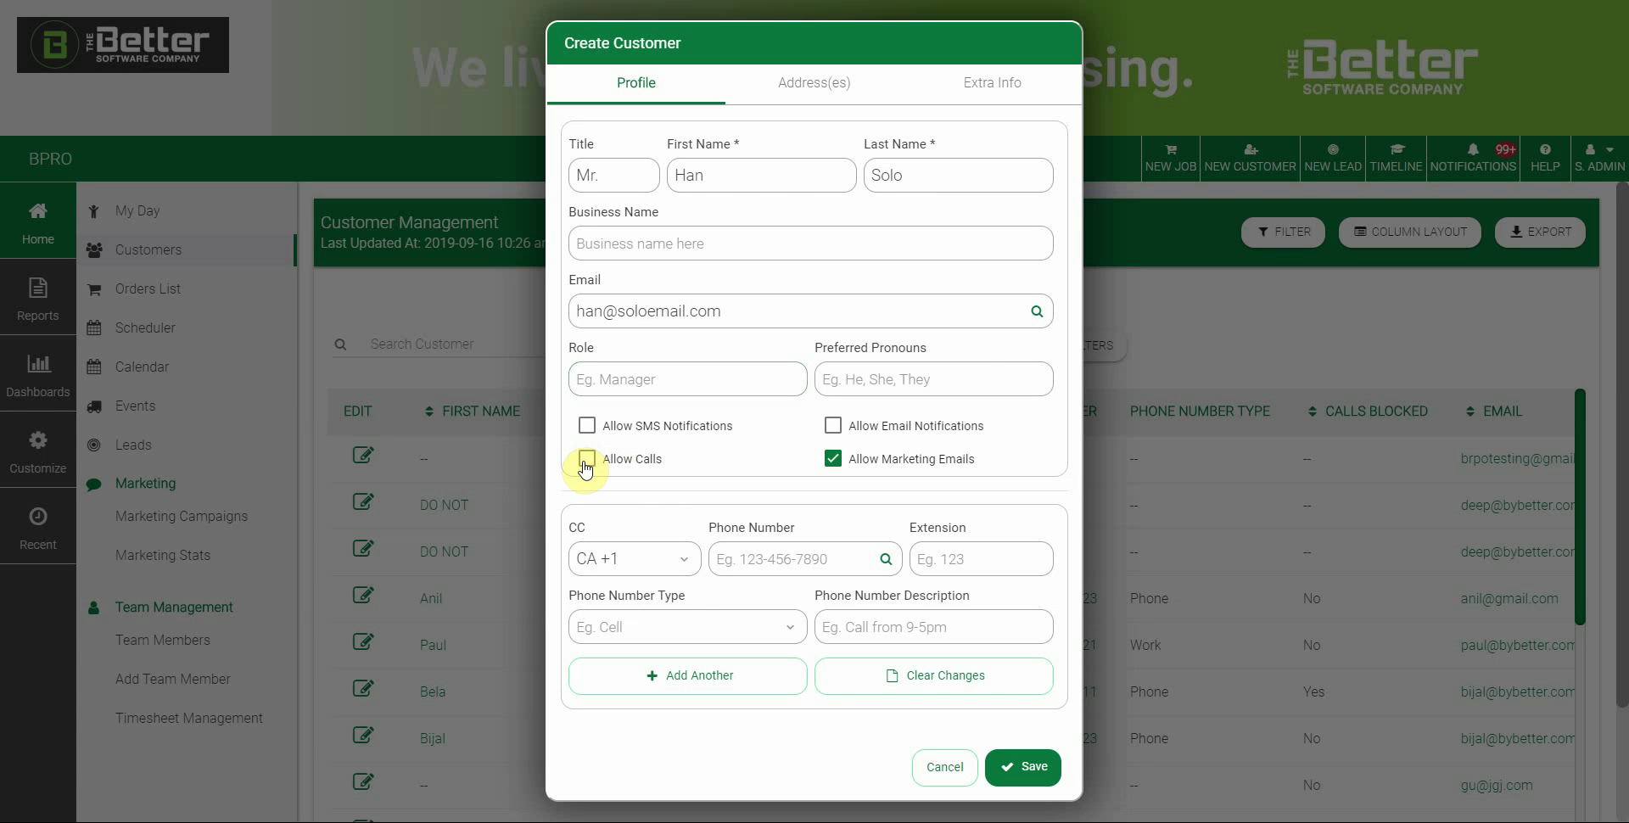
left_click(586, 462)
left_click(585, 458)
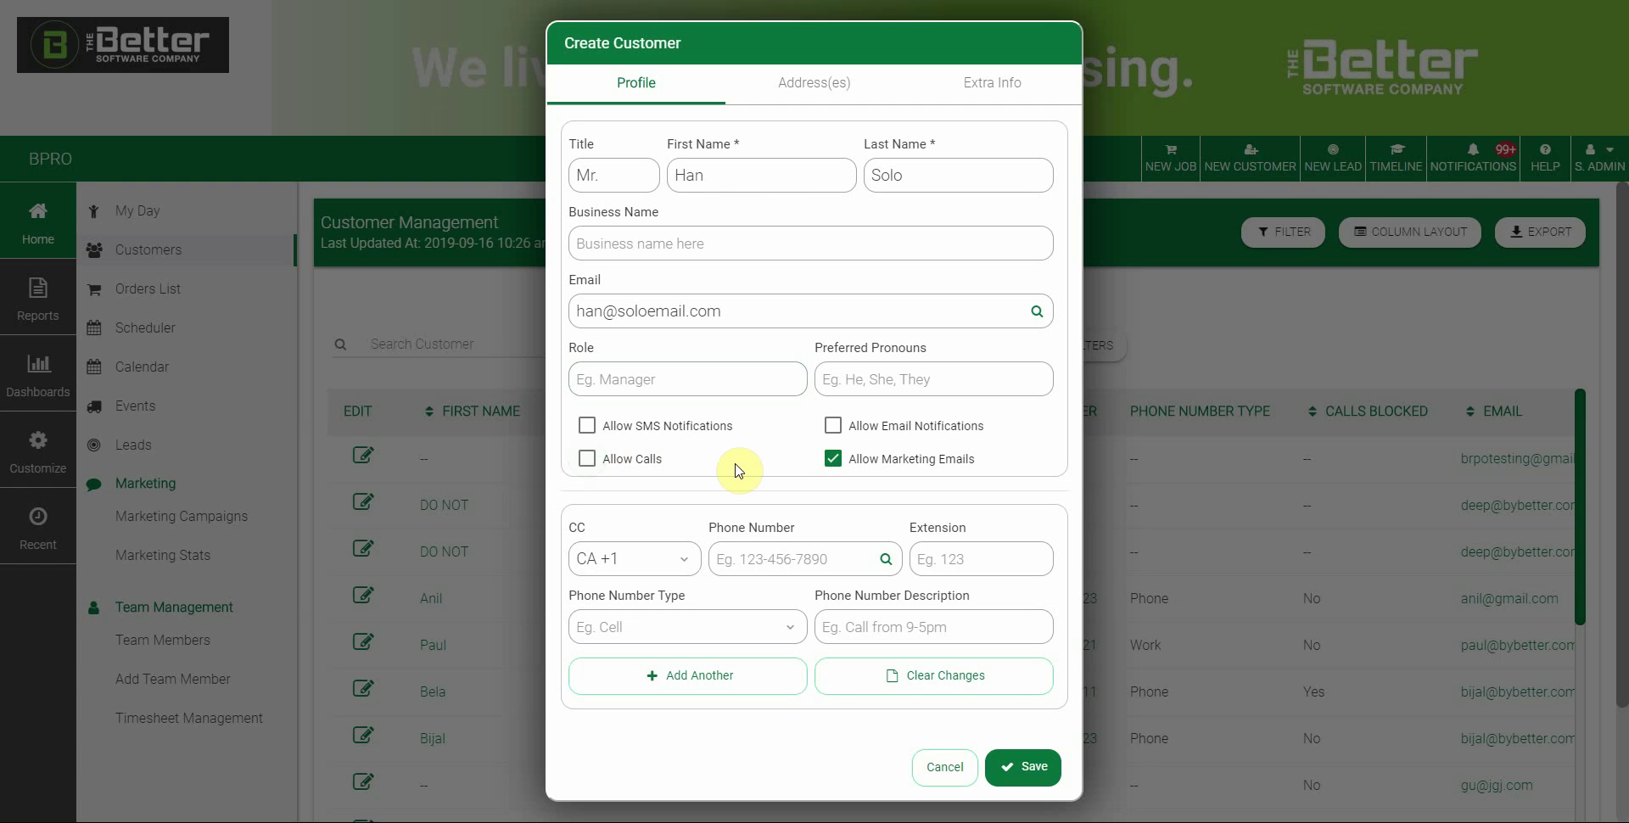
left_click(585, 459)
Enter the customer's phone number and set its type to Cell
left_click(771, 556)
type("355-")
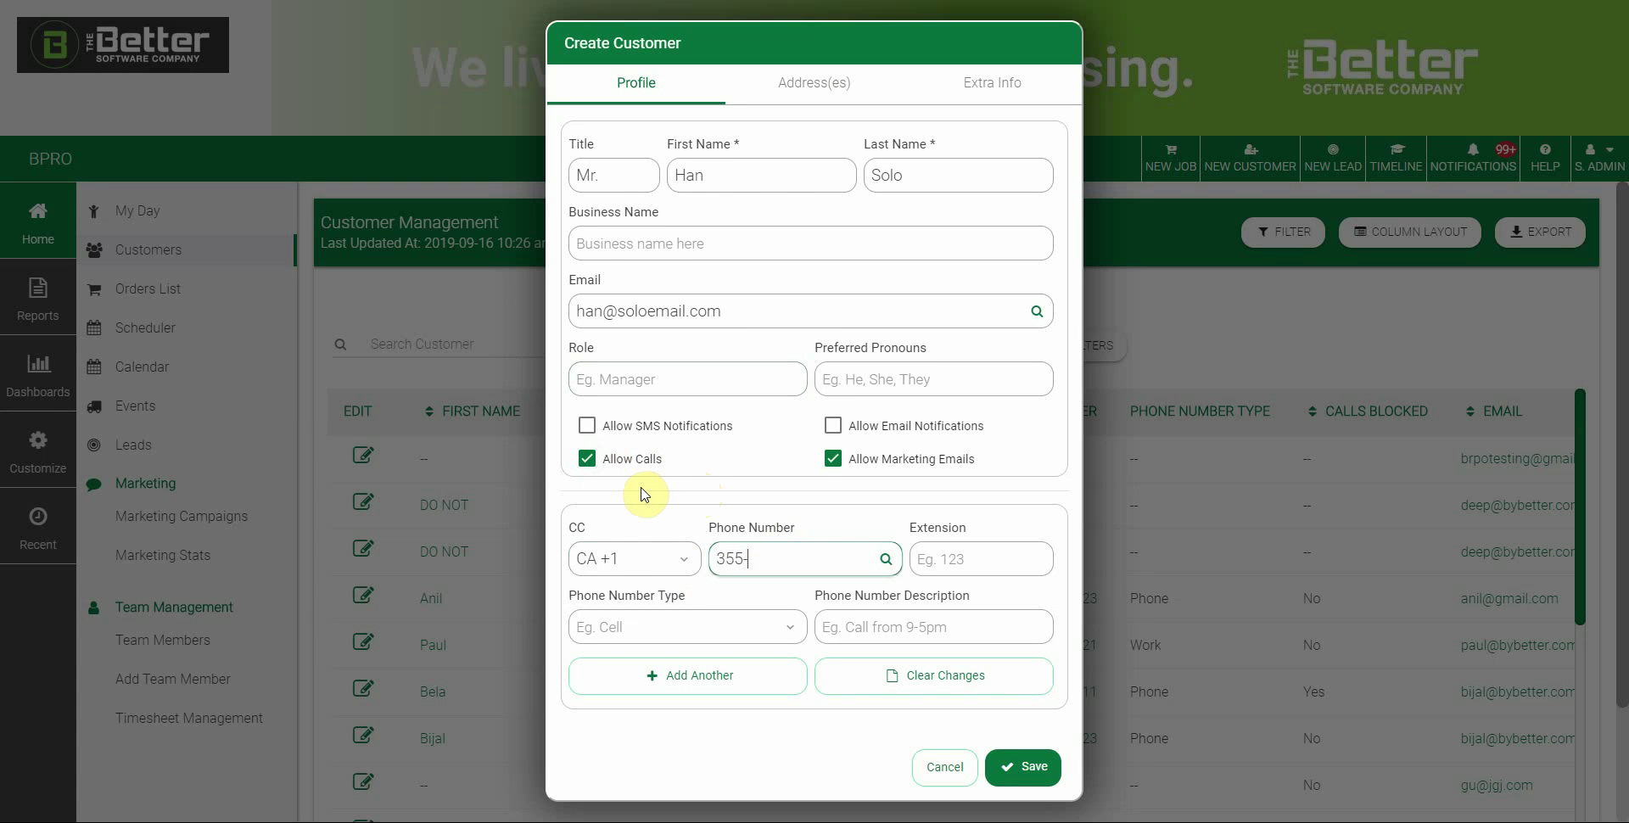
type("555-1098")
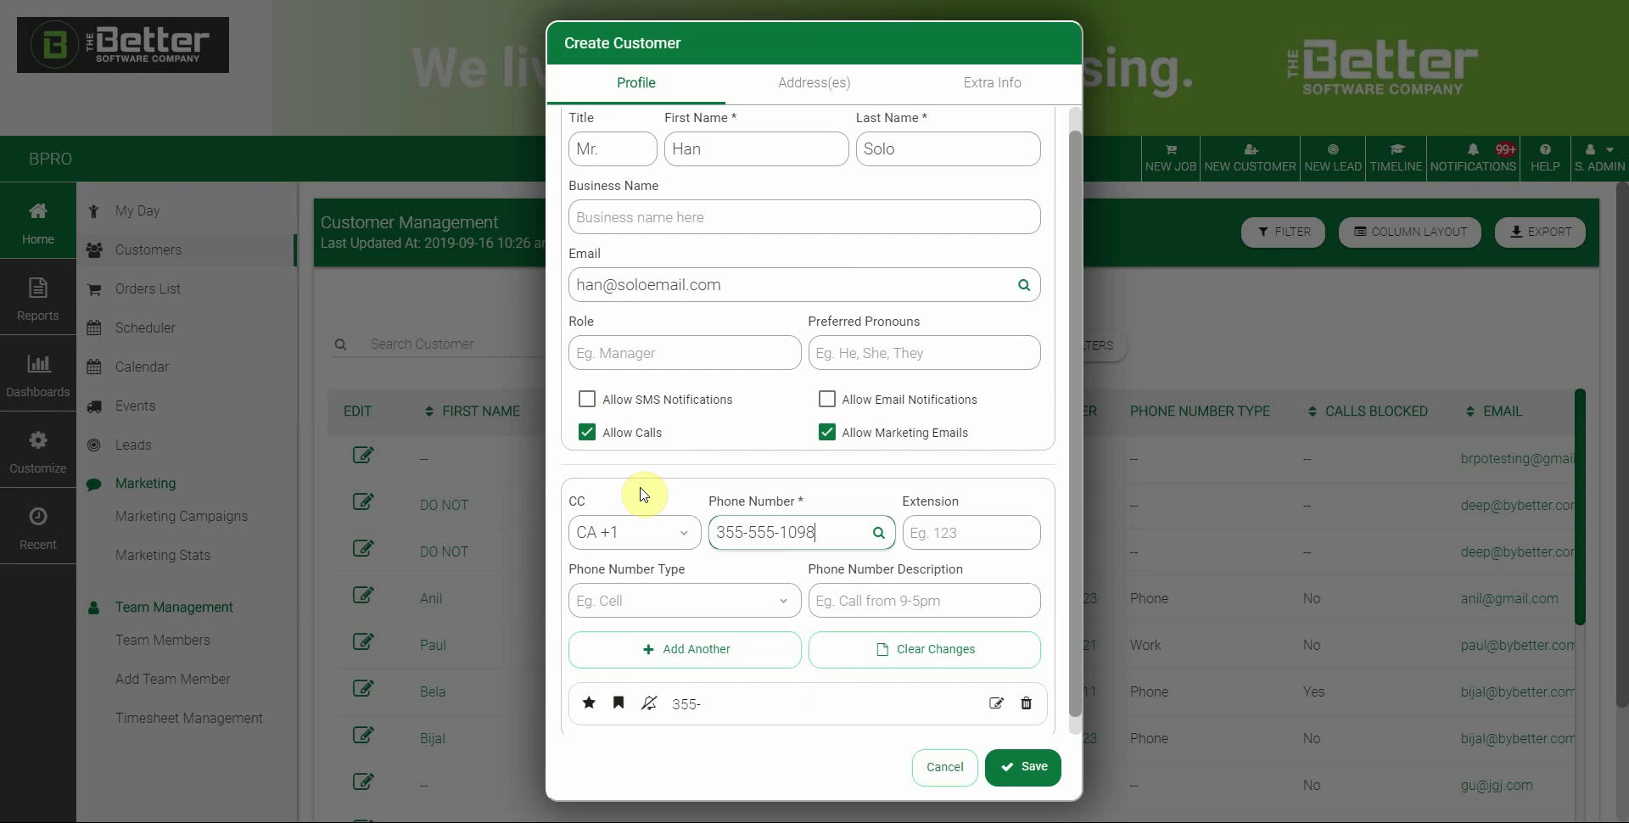
left_click(739, 609)
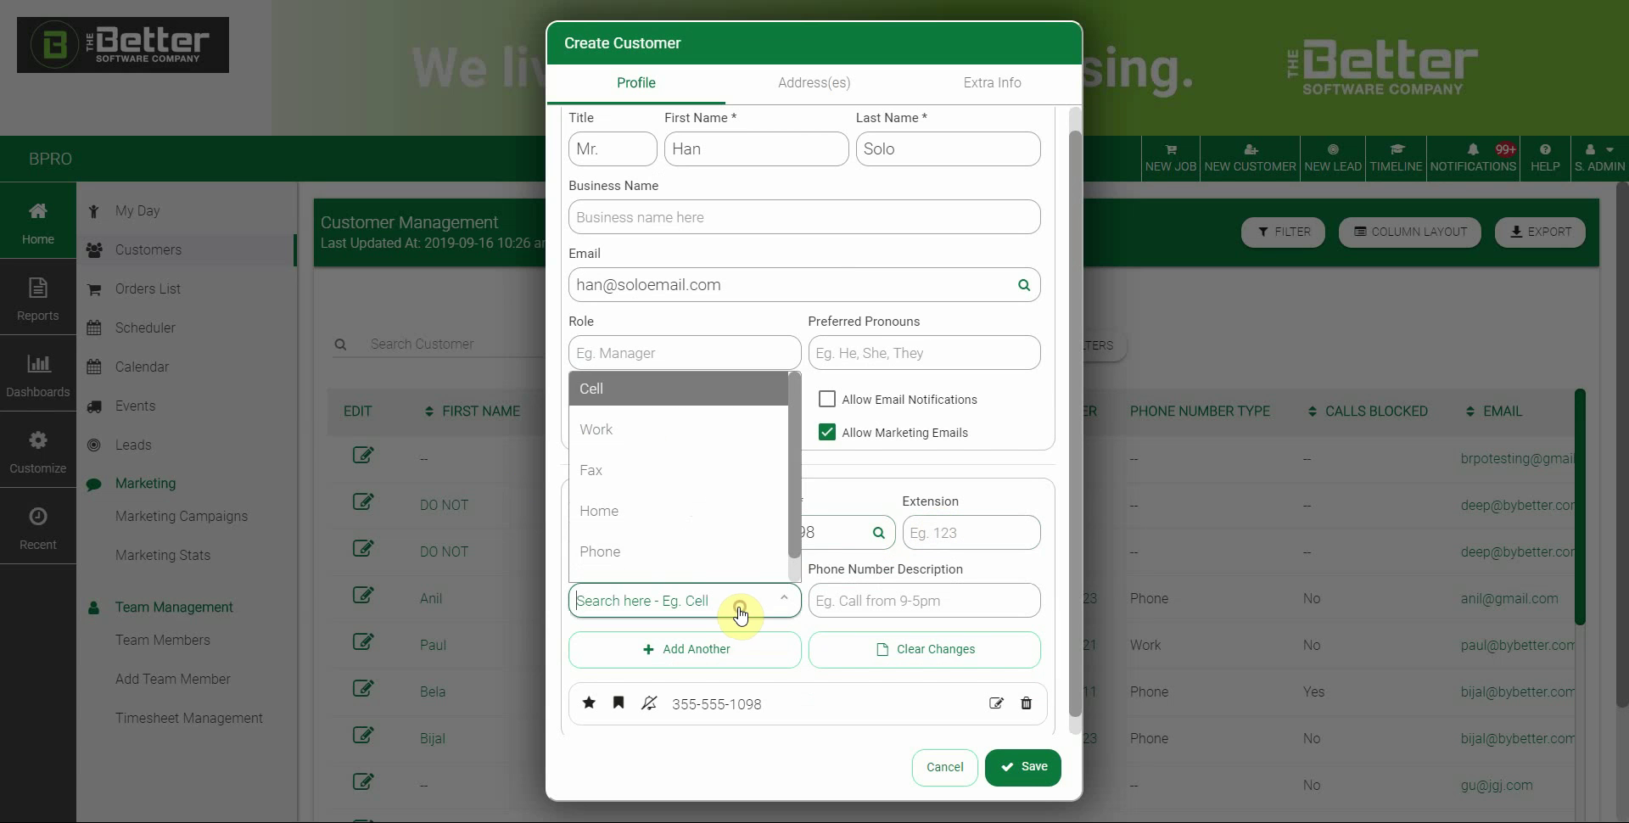
left_click(672, 394)
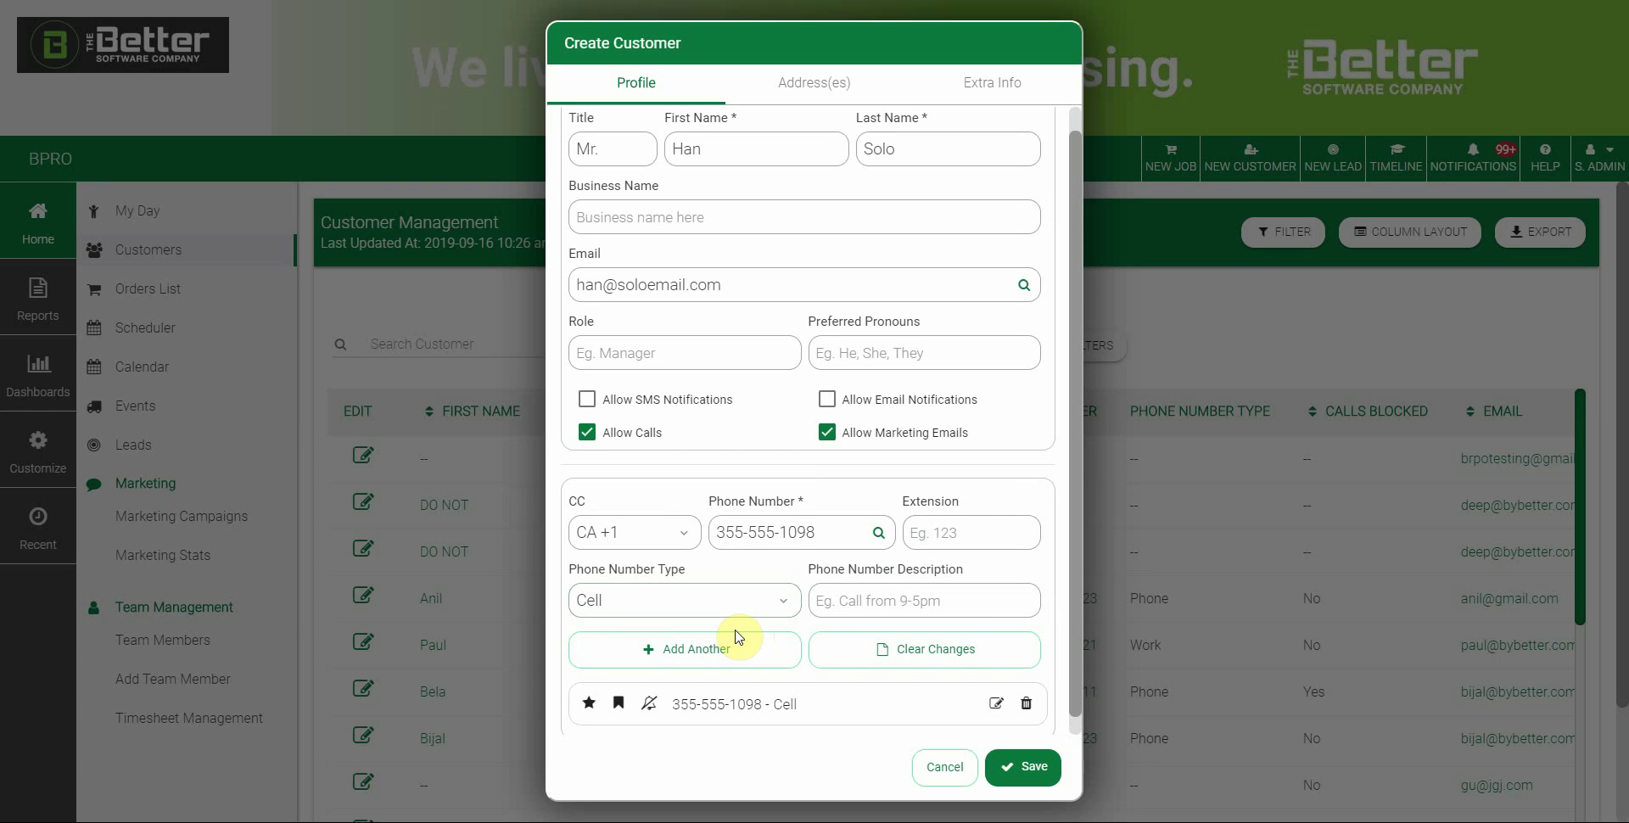
Describe the cell number as 'txt only', keeping its type as Cell
left_click(903, 604)
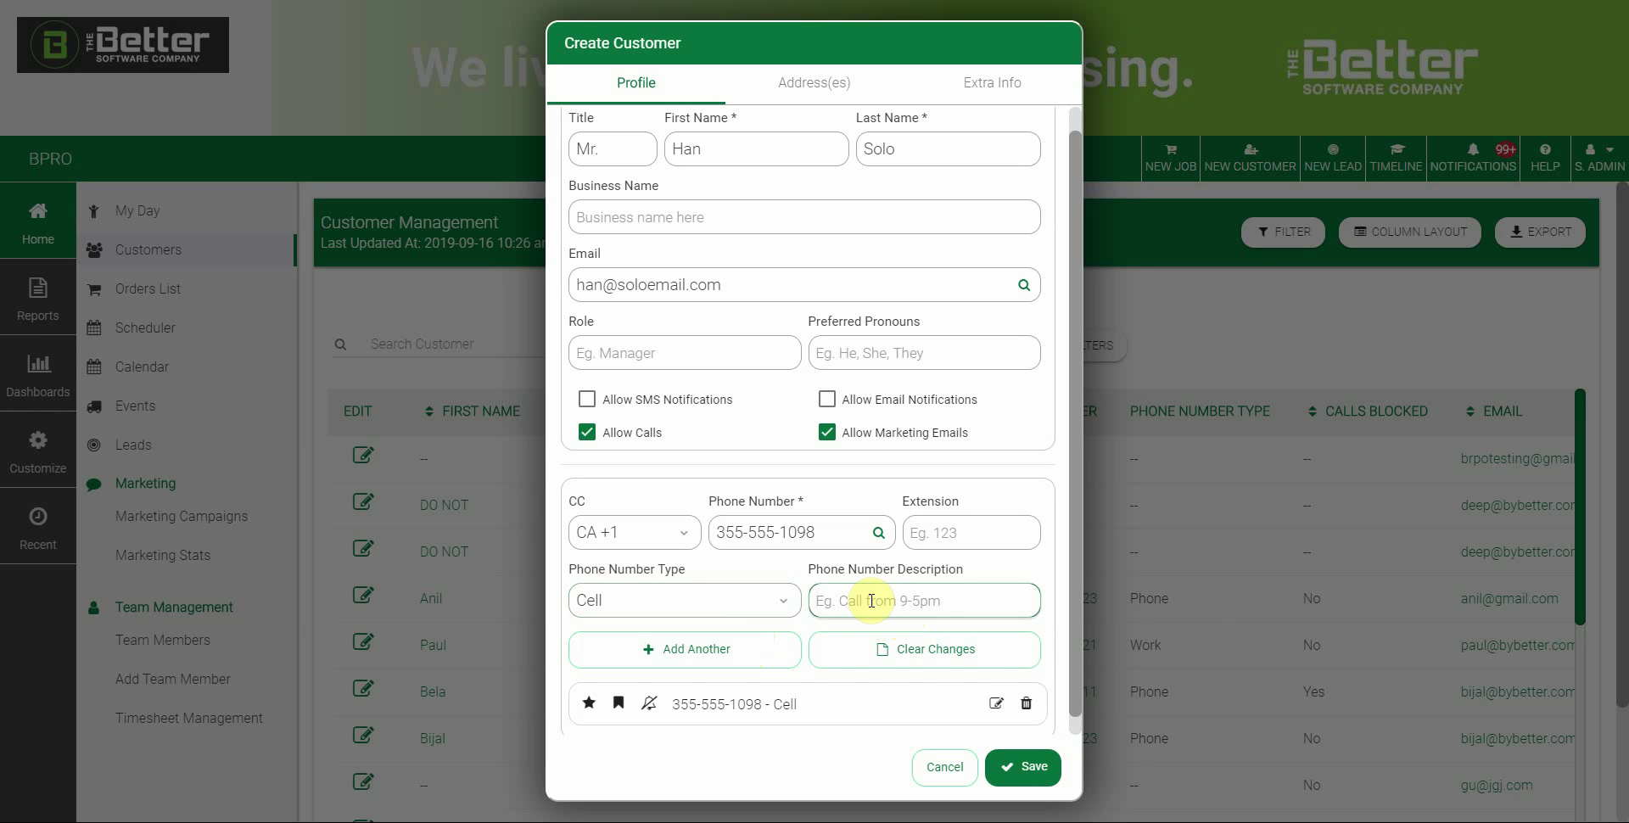
type("txt only")
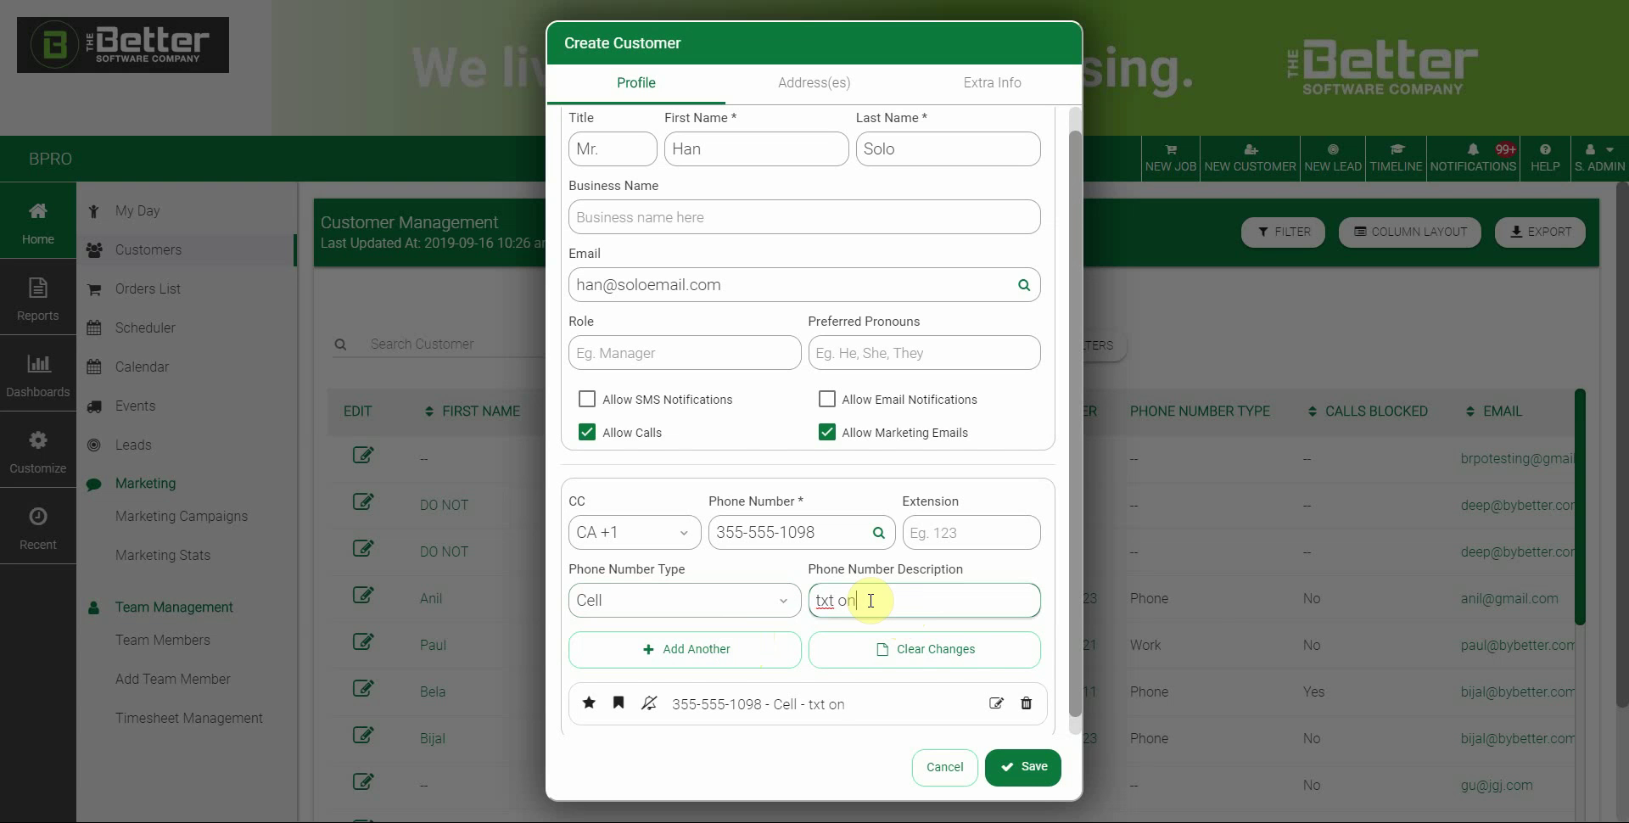
left_click(763, 601)
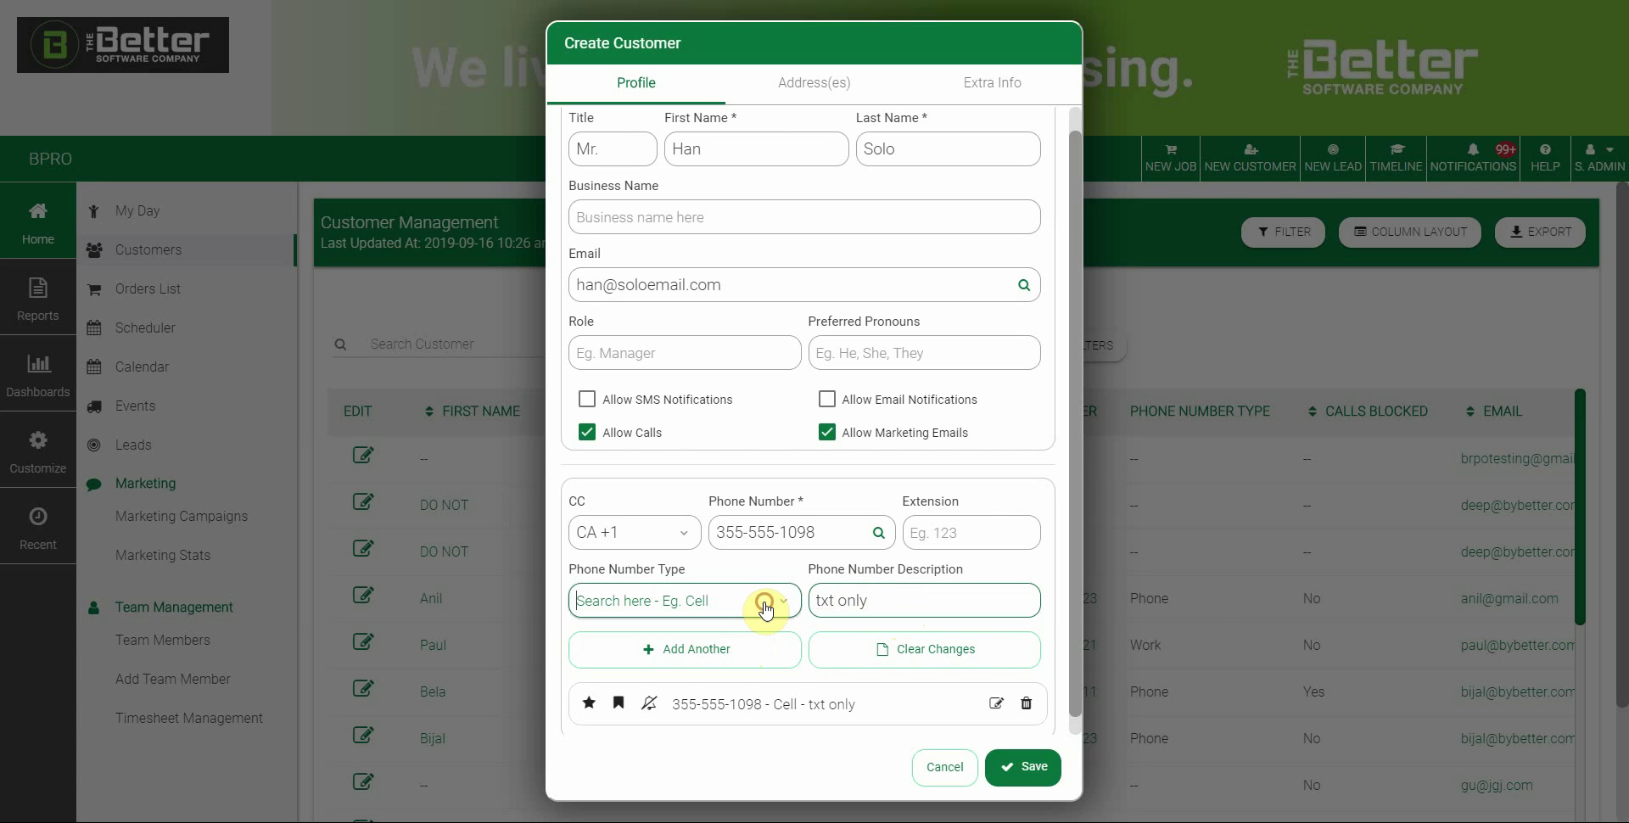
left_click(912, 602)
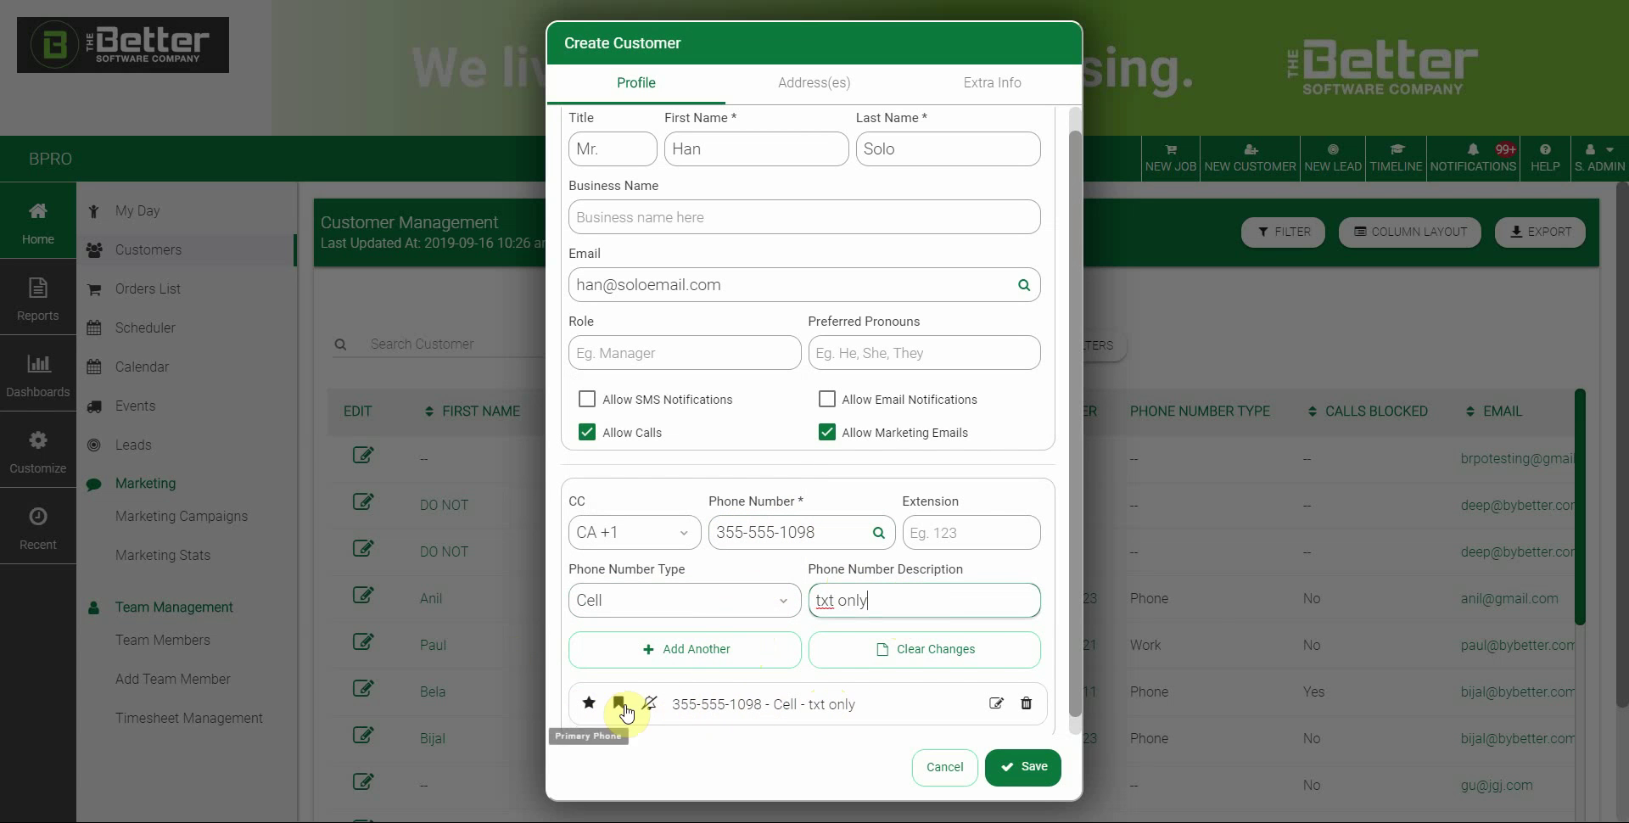
Add a second phone number, fix its missing digit, and set its type to Home
left_click(713, 651)
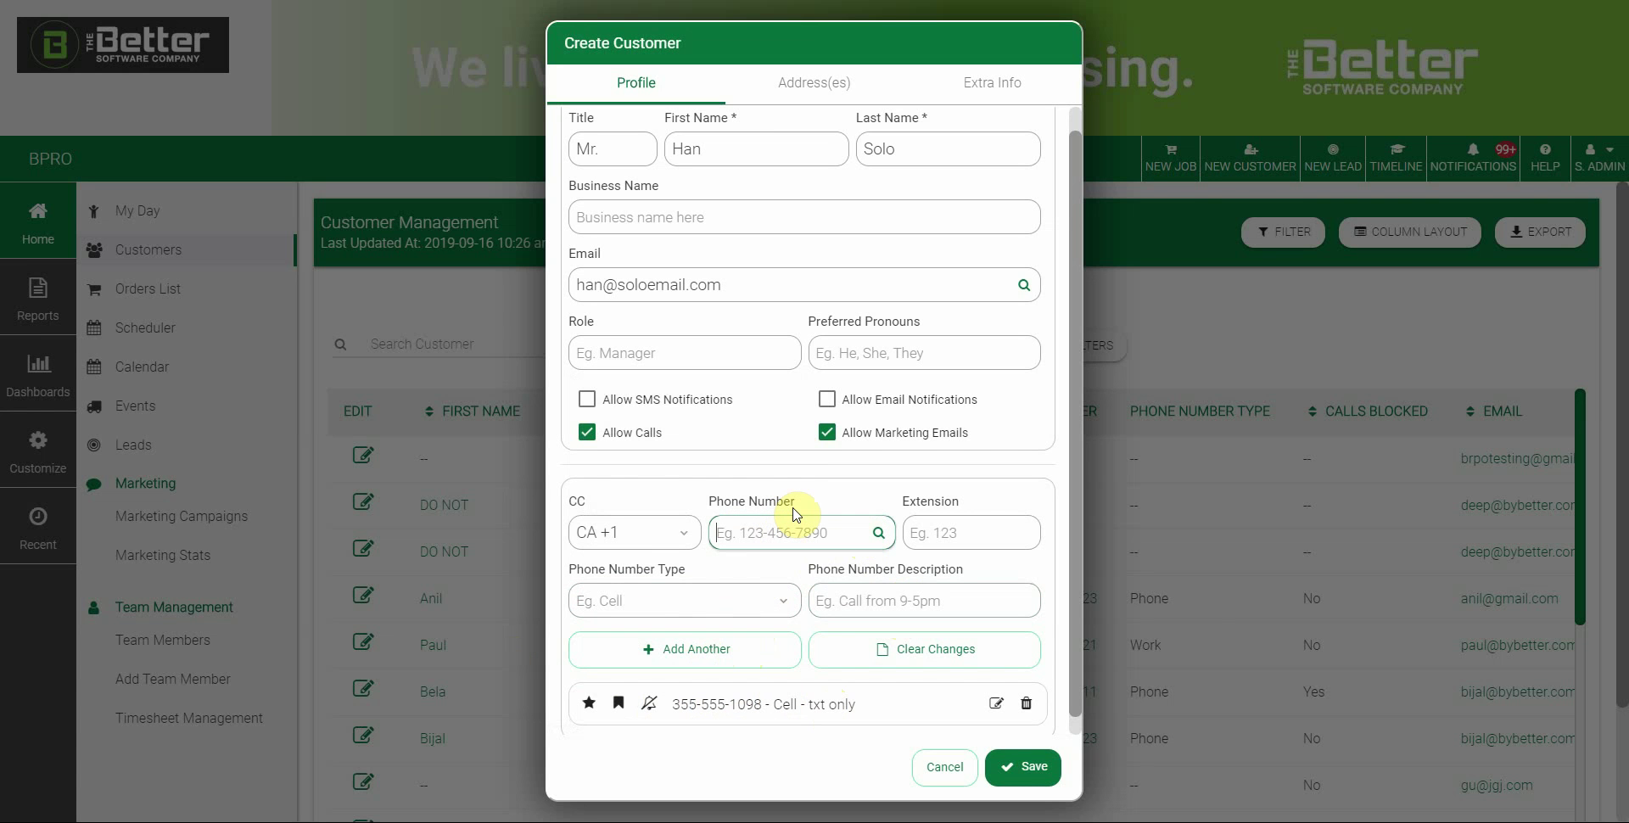
scroll(746, 632, "down", 1)
left_click(758, 471)
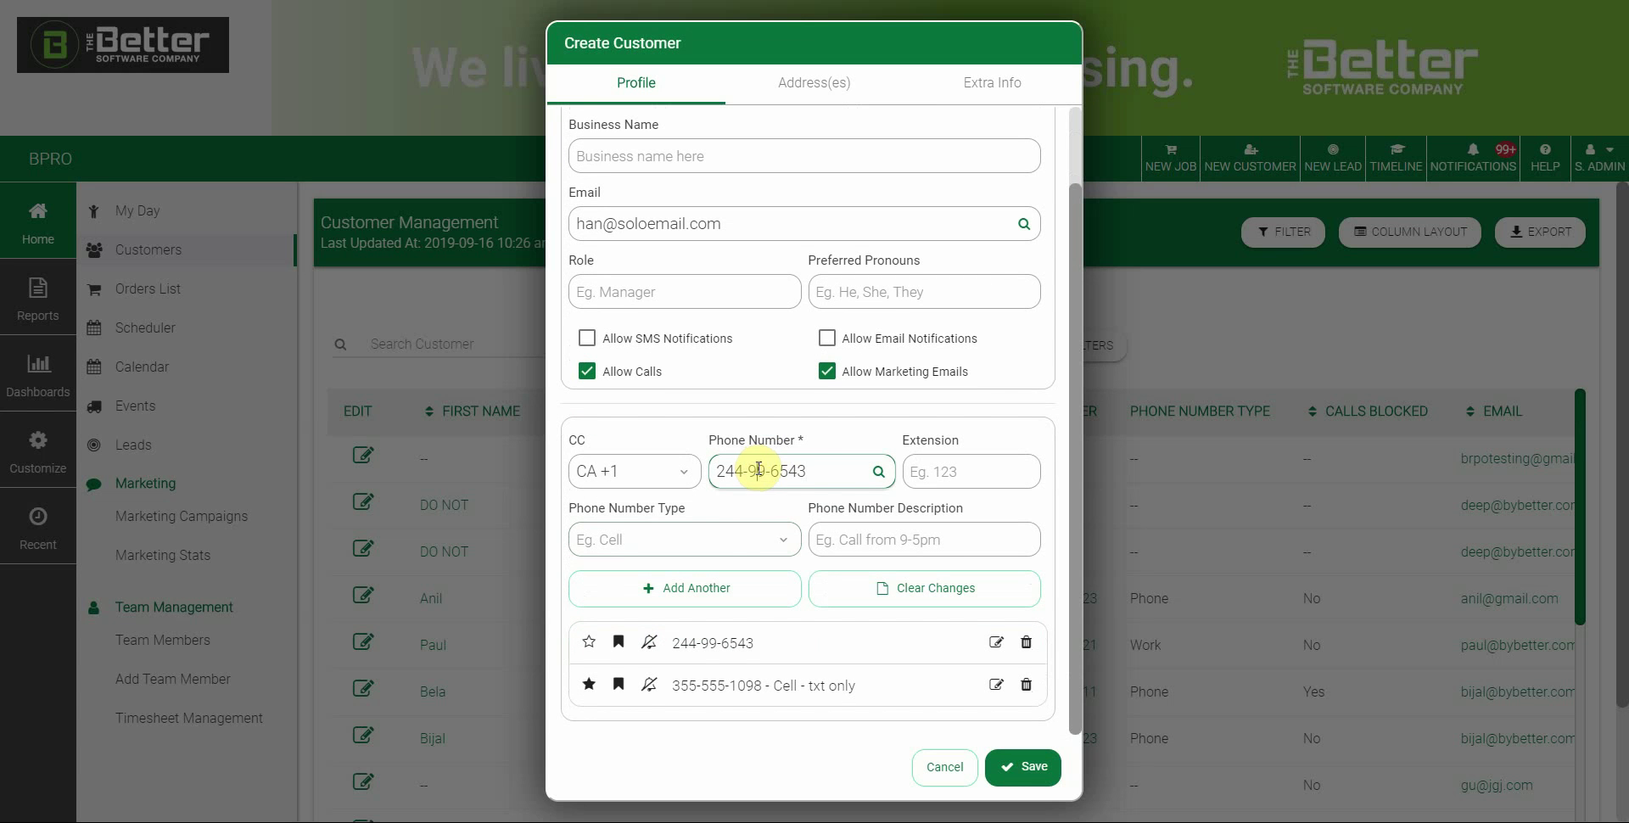
type("4")
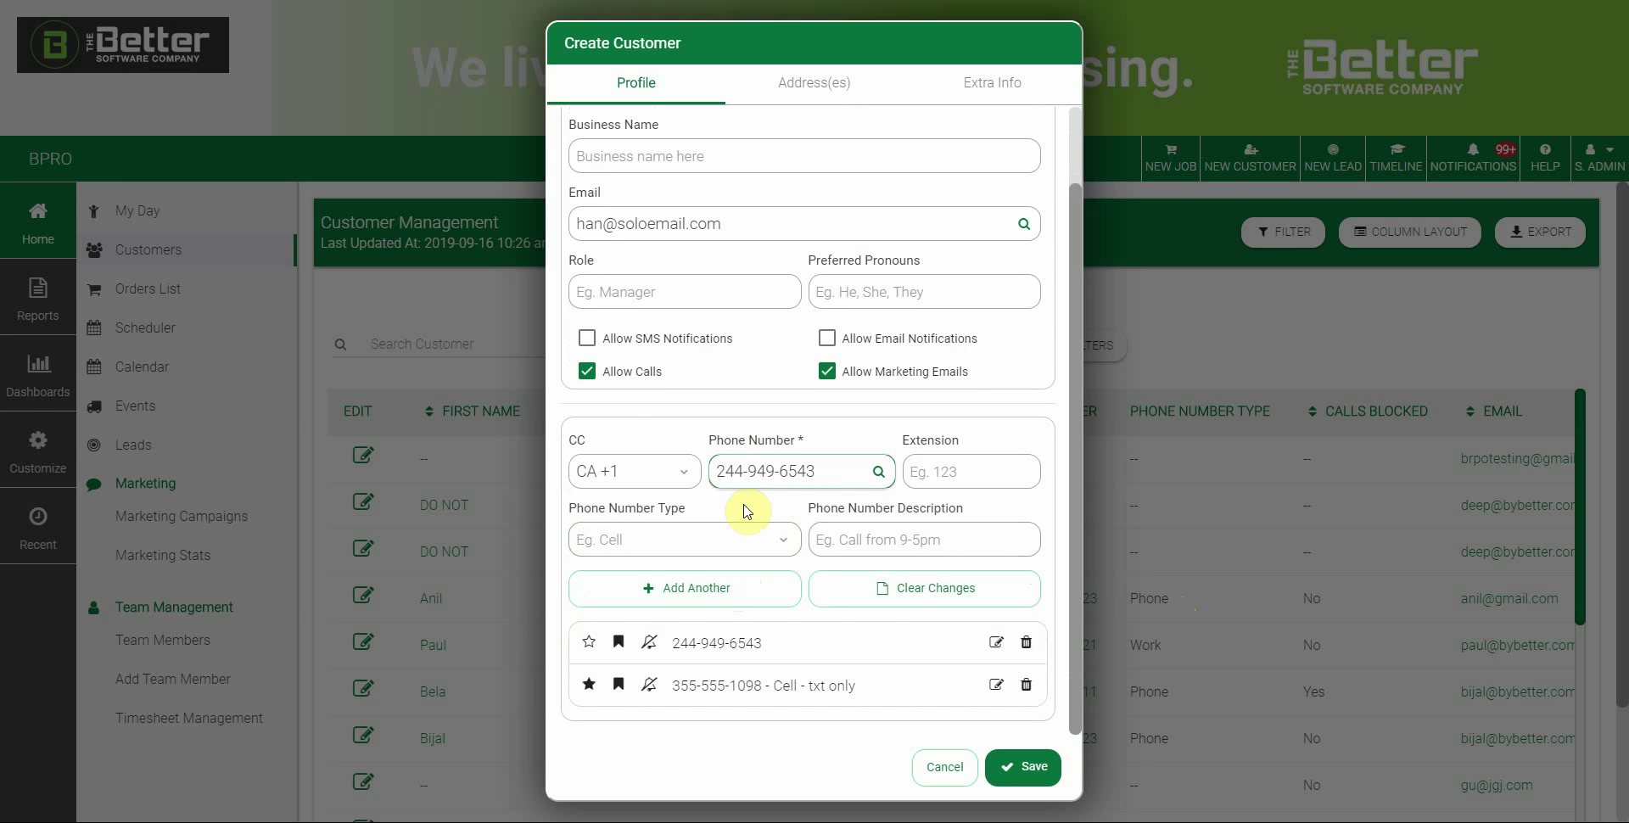
left_click(738, 537)
left_click(611, 449)
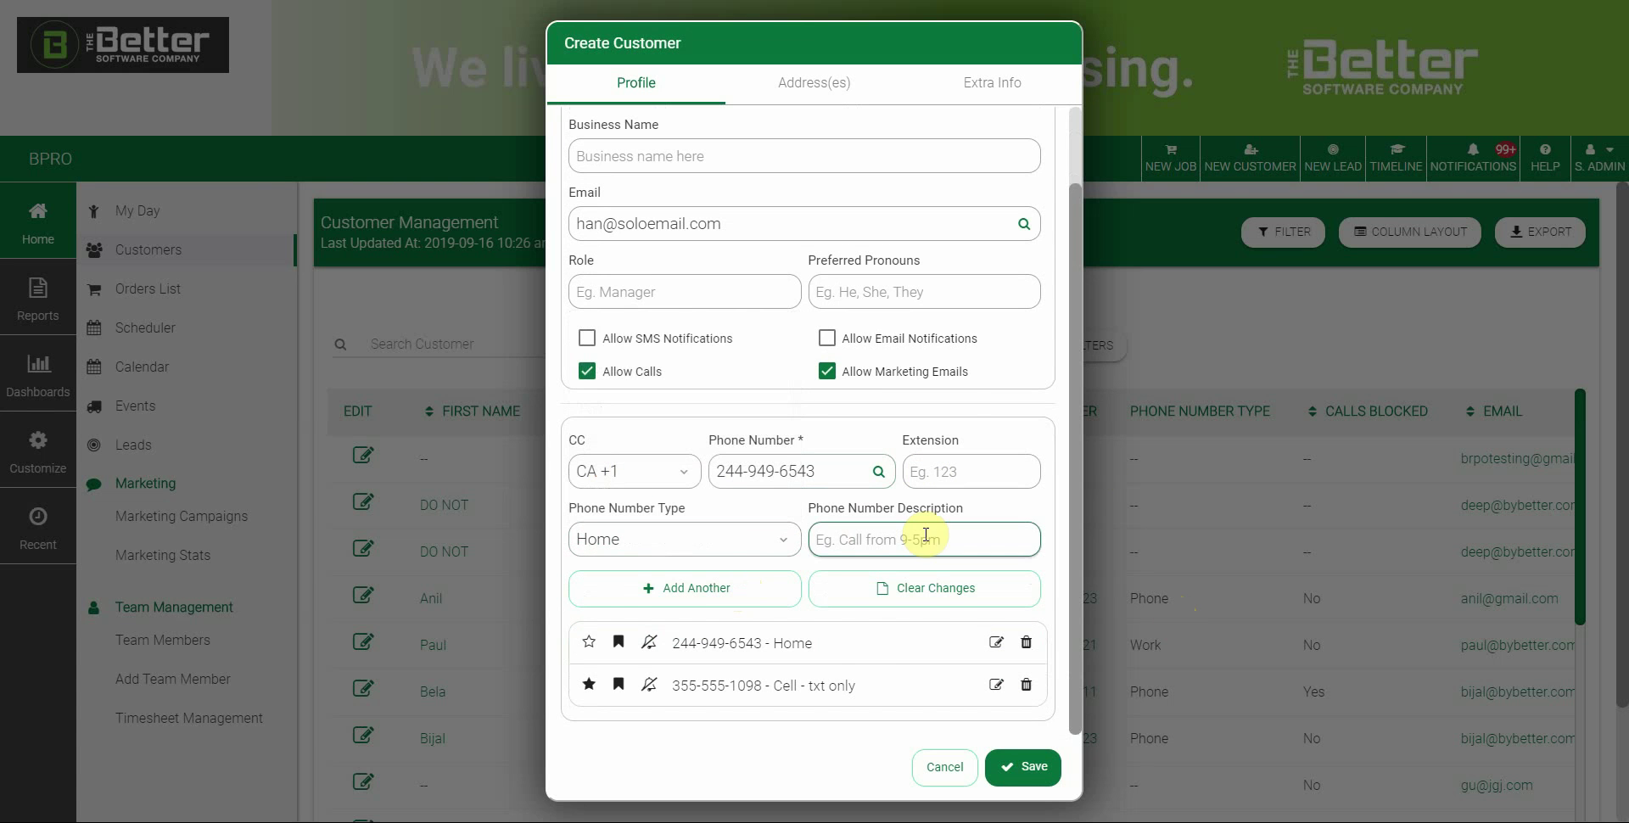
scroll(963, 421, "up", 2)
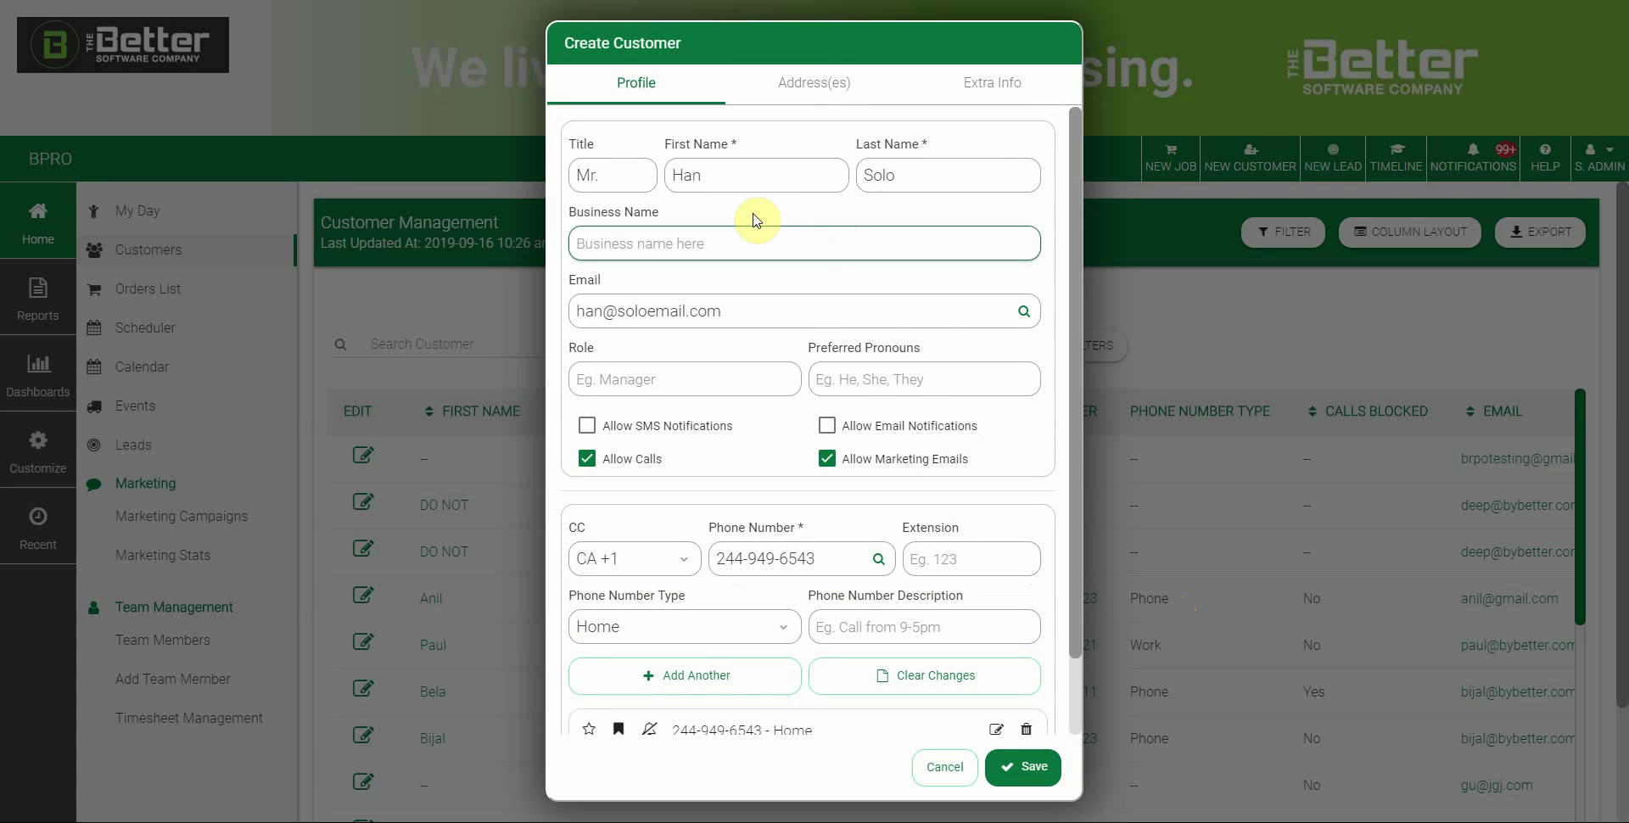
On the Address(es) tab, fill the customer's street address from a suggestion and name it Cottage
left_click(797, 82)
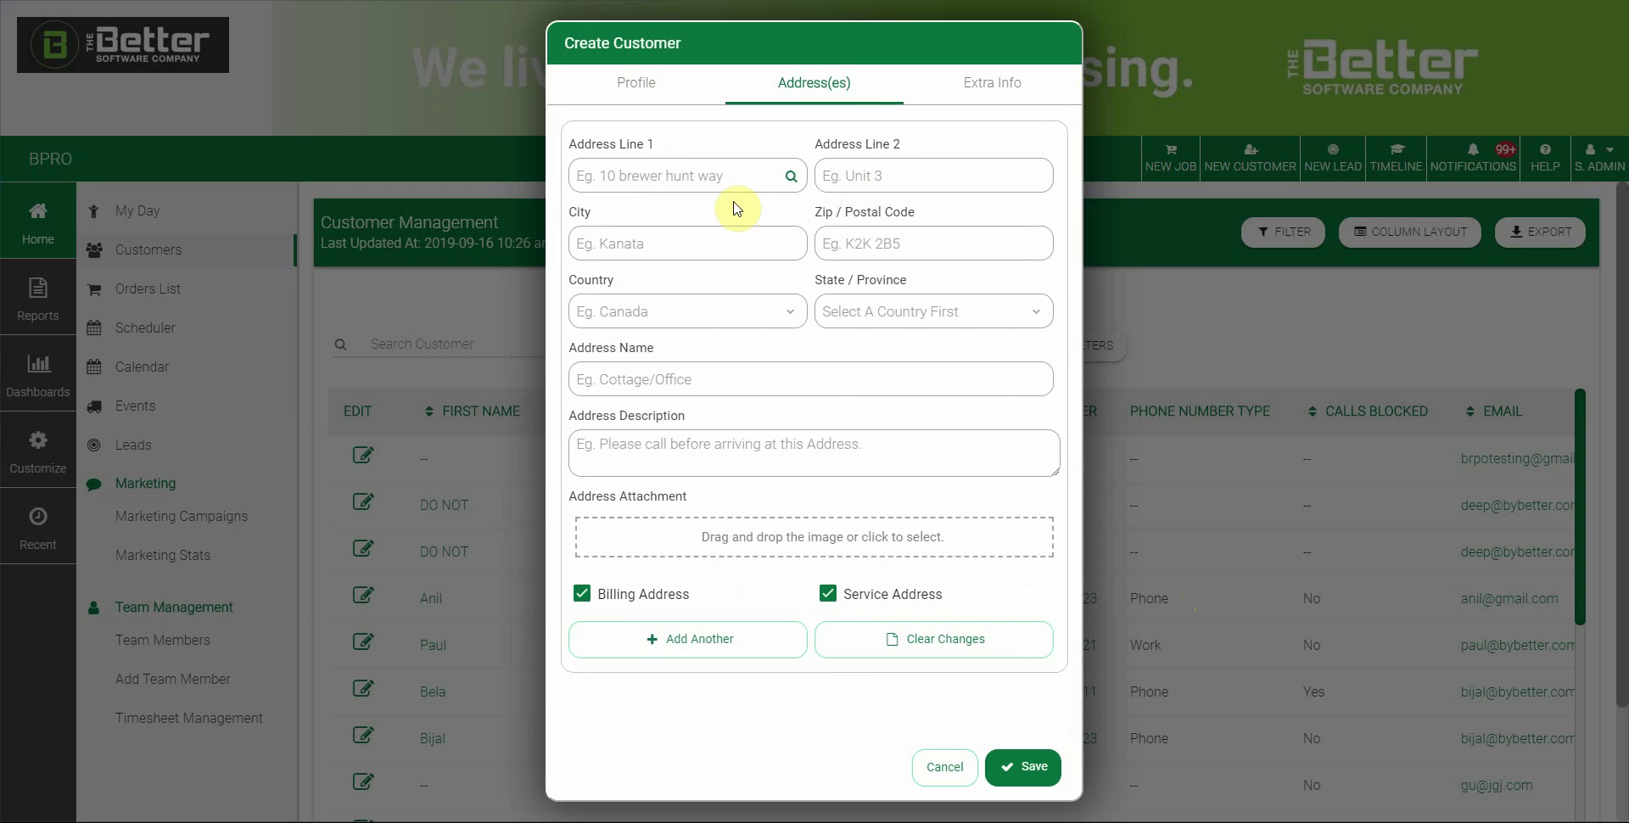
left_click(702, 165)
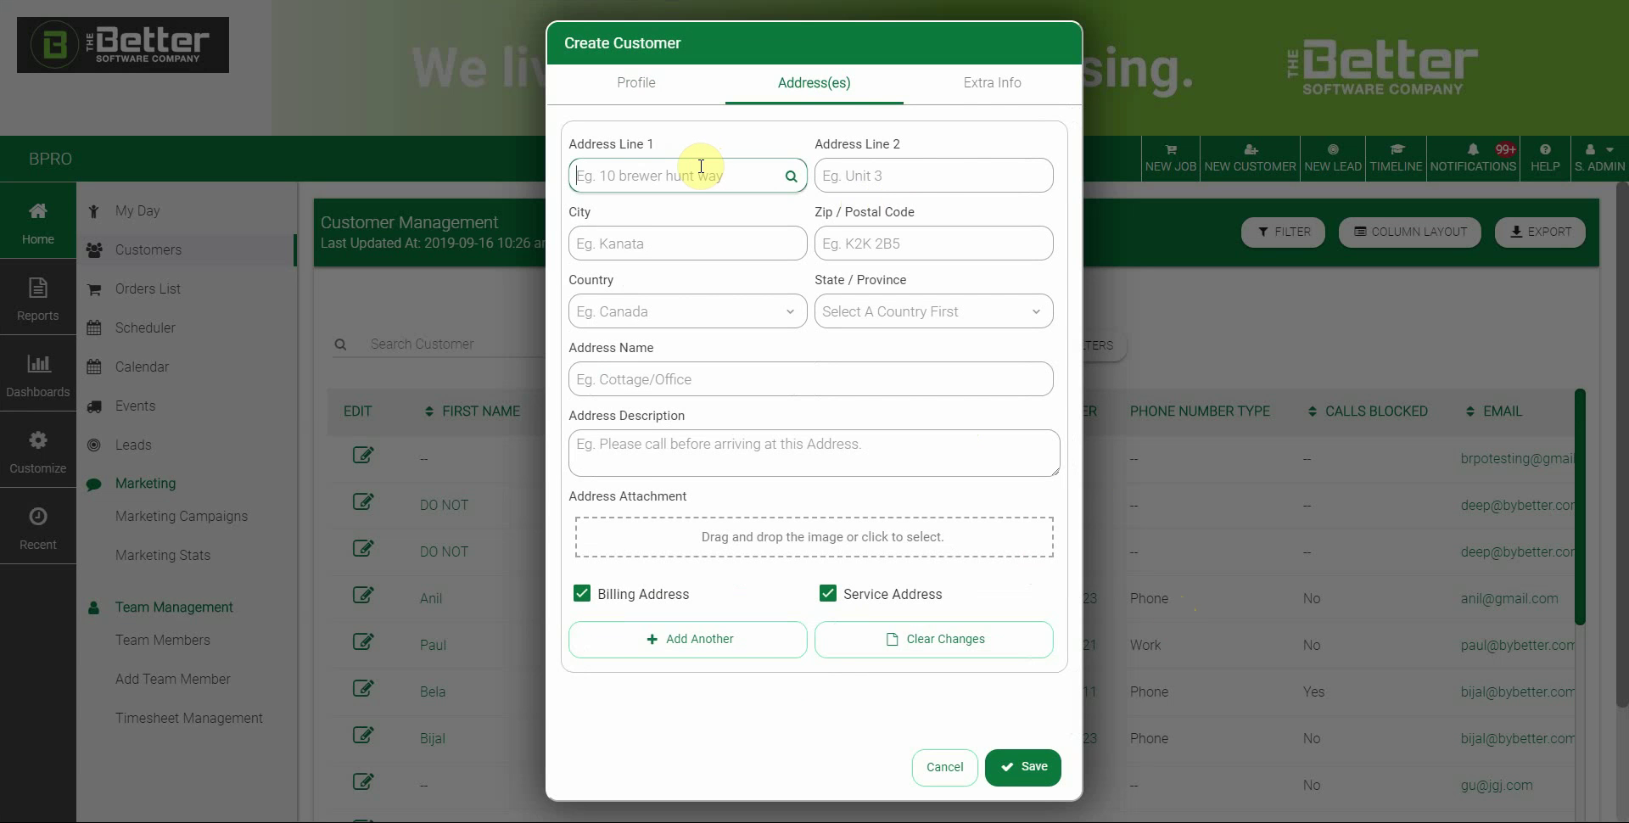
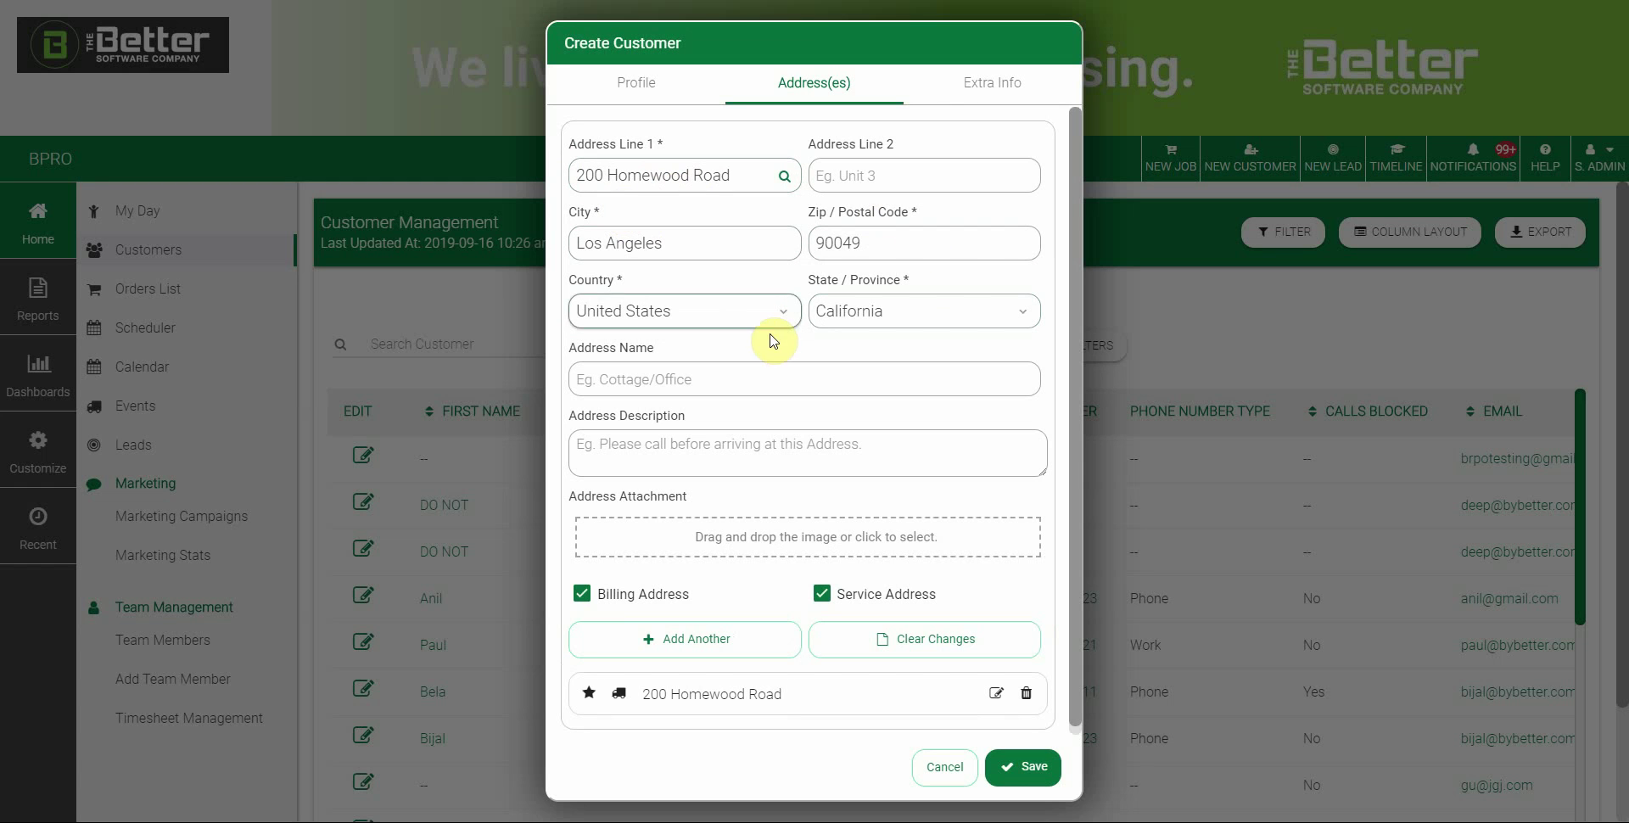
left_click(720, 378)
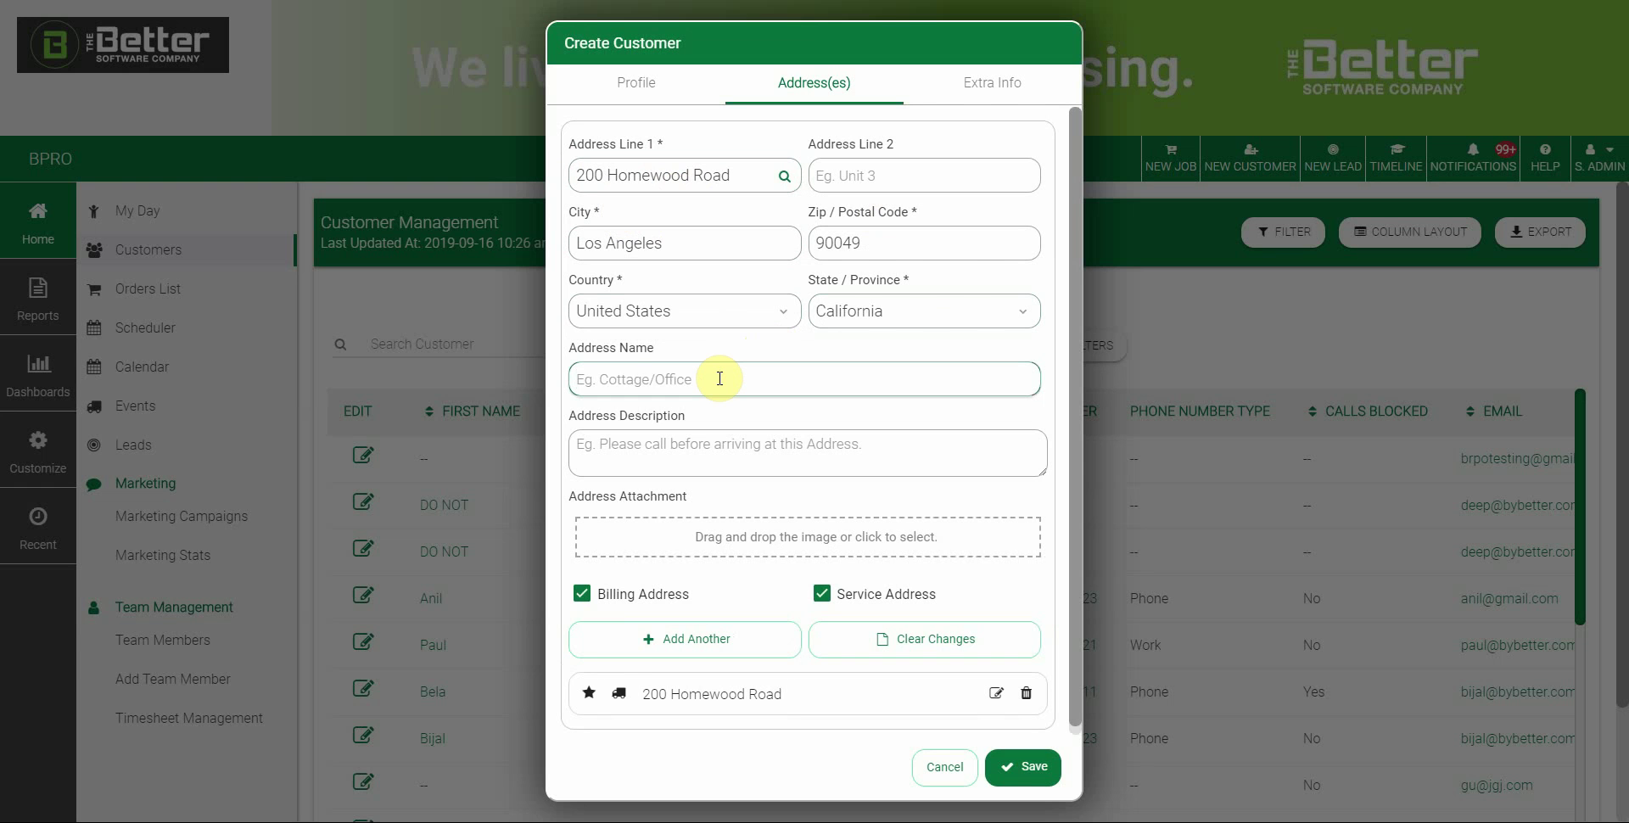
type("Cottage")
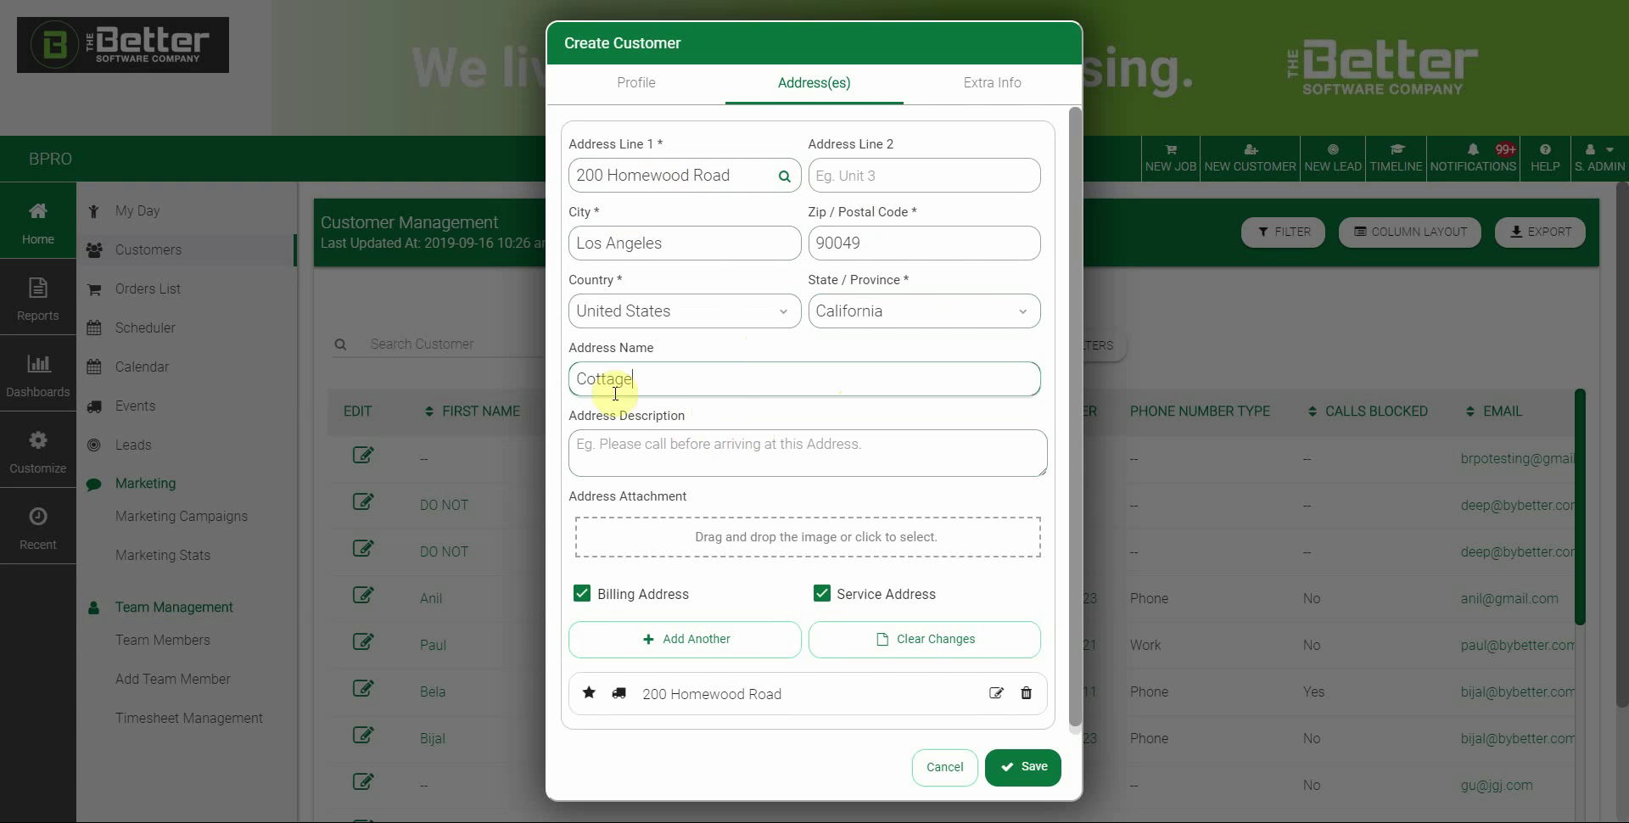
left_click(682, 444)
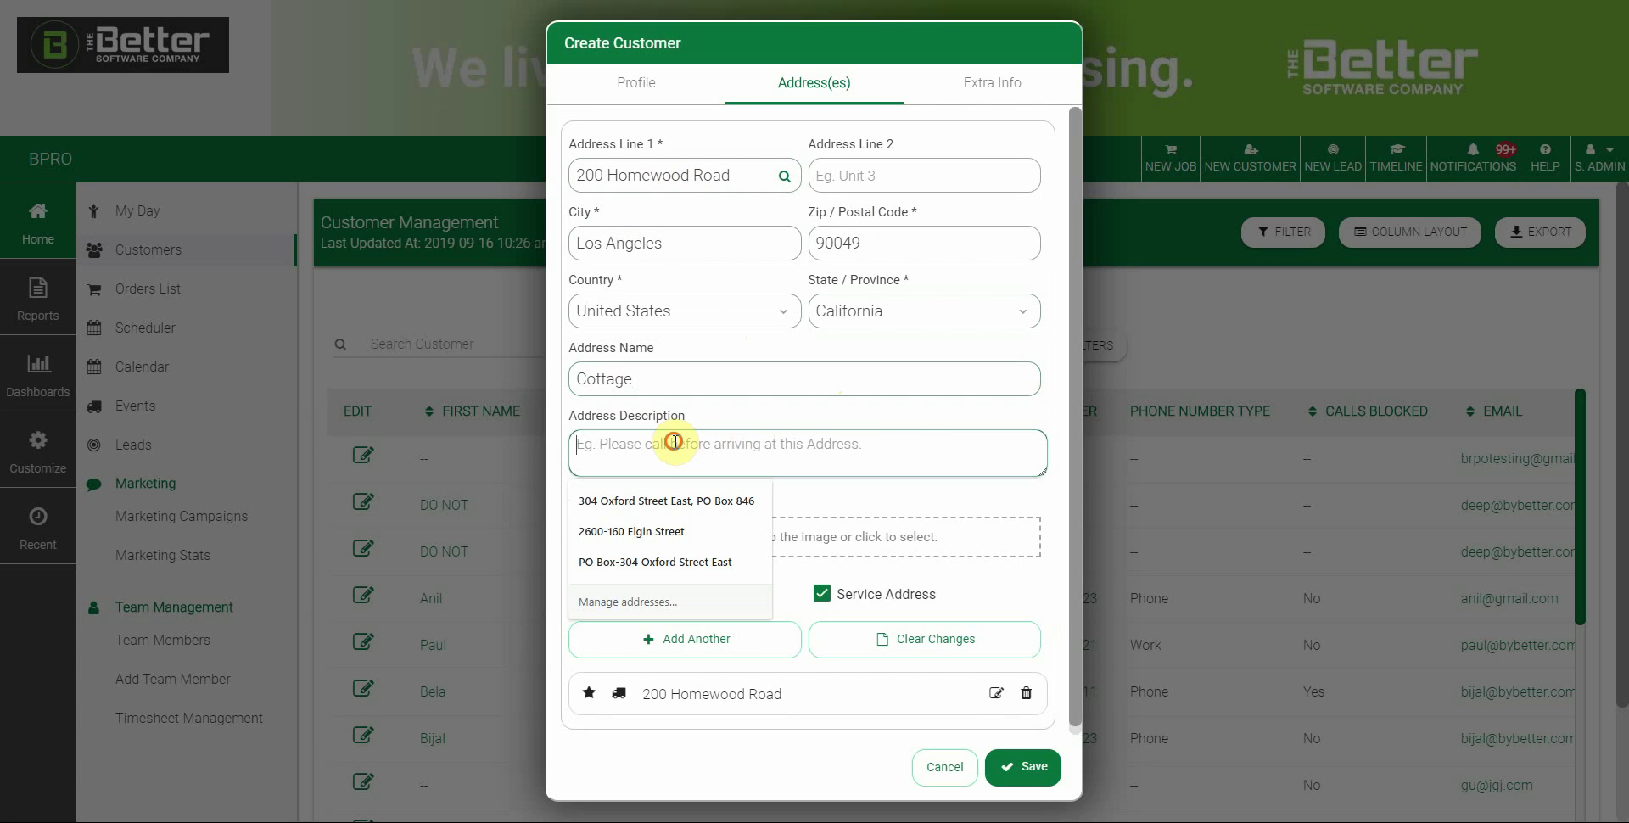
left_click(840, 411)
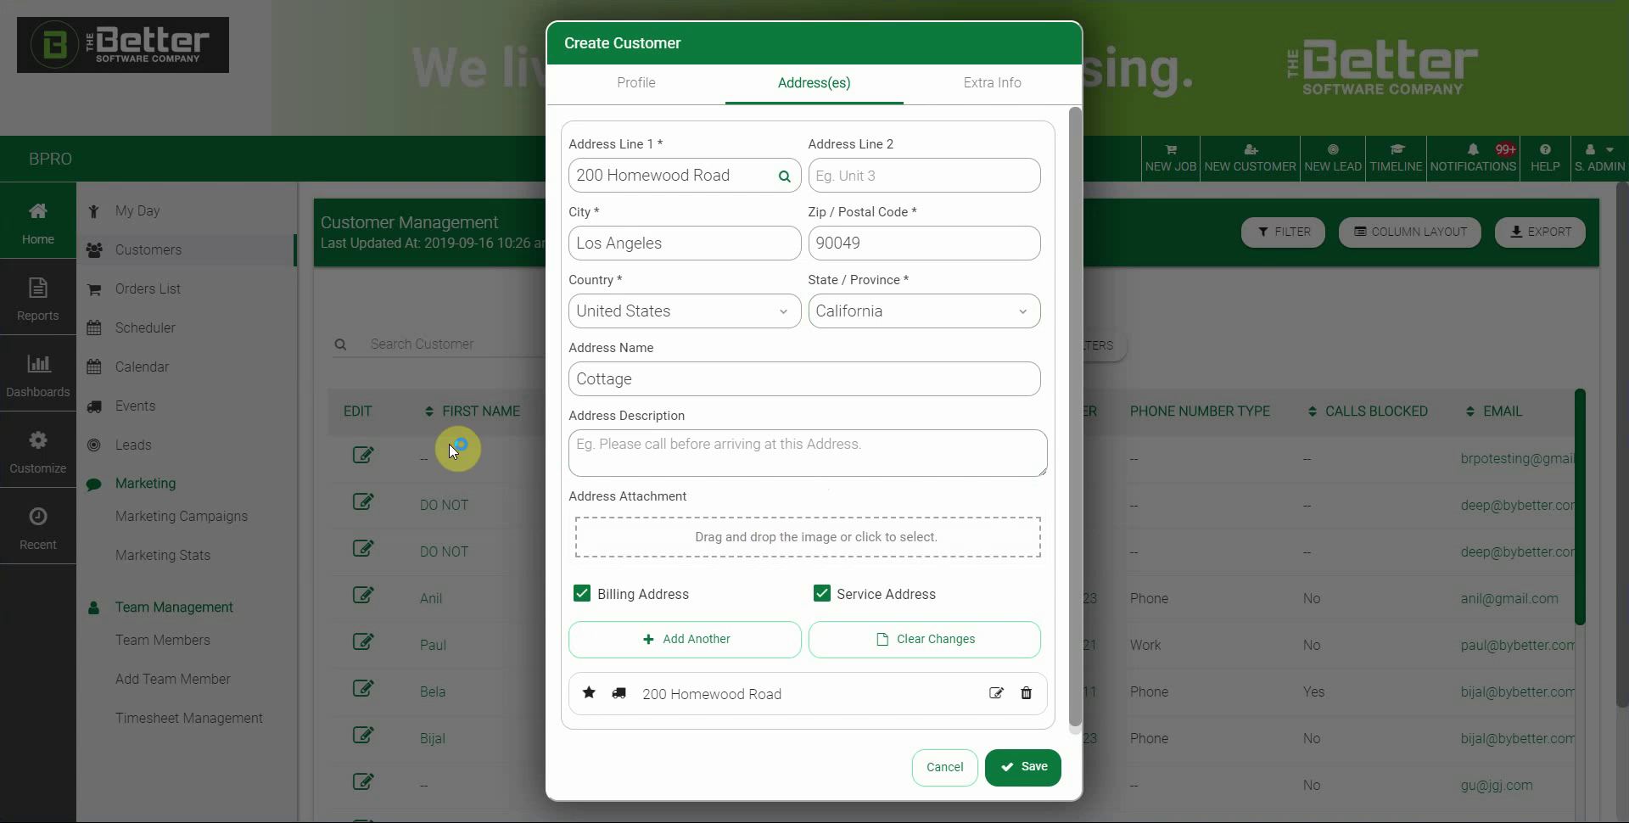
Attach the house photo to the Cottage address, leaving Billing and Service Address both ticked
left_click_drag(450, 445, 818, 538)
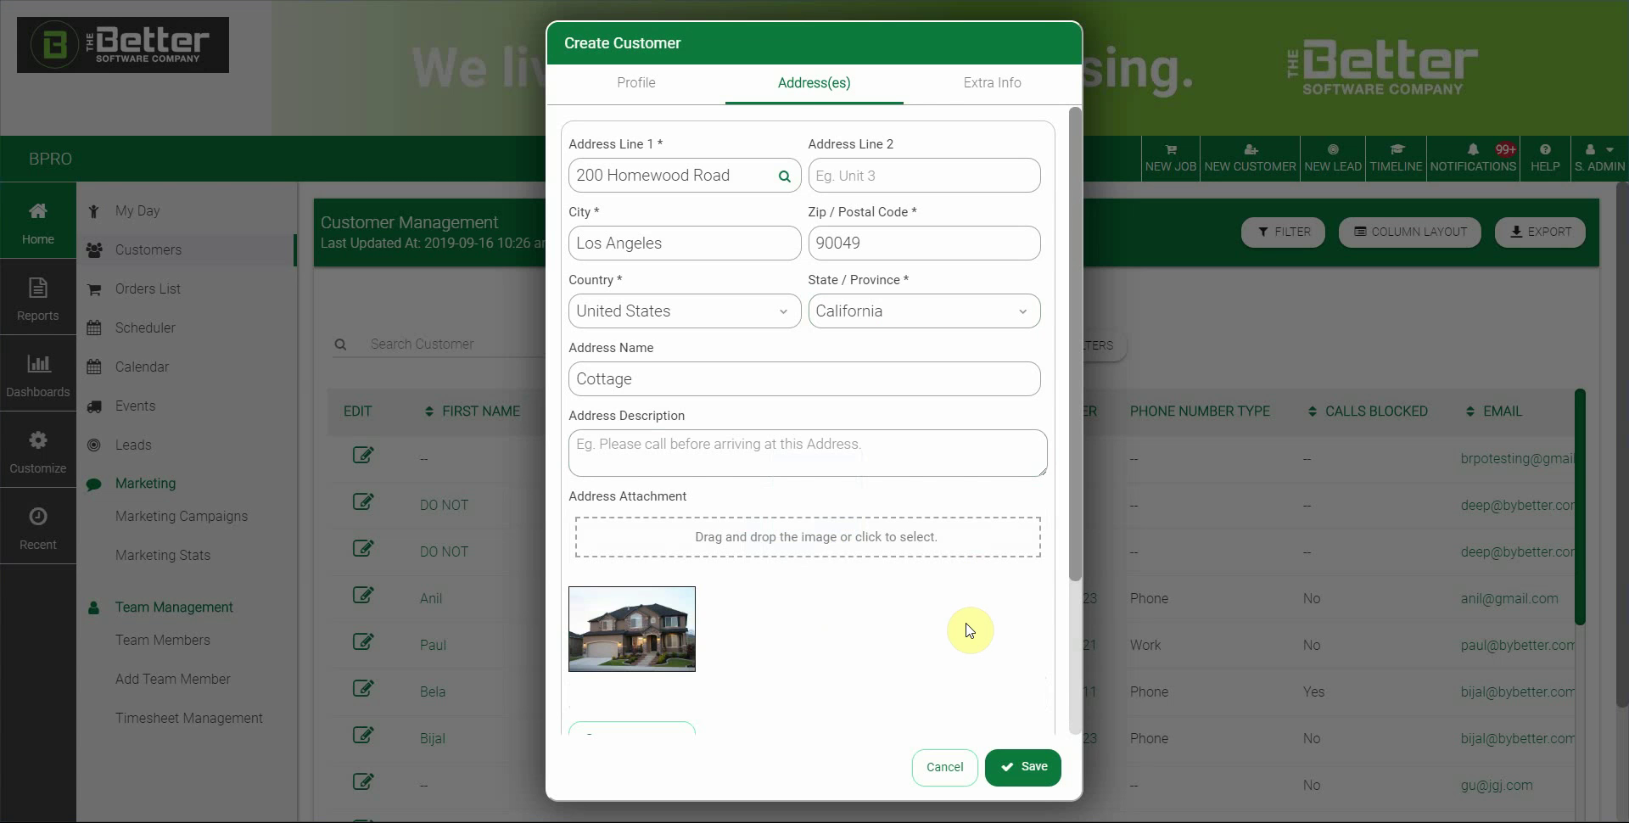
scroll(951, 617, "down", 3)
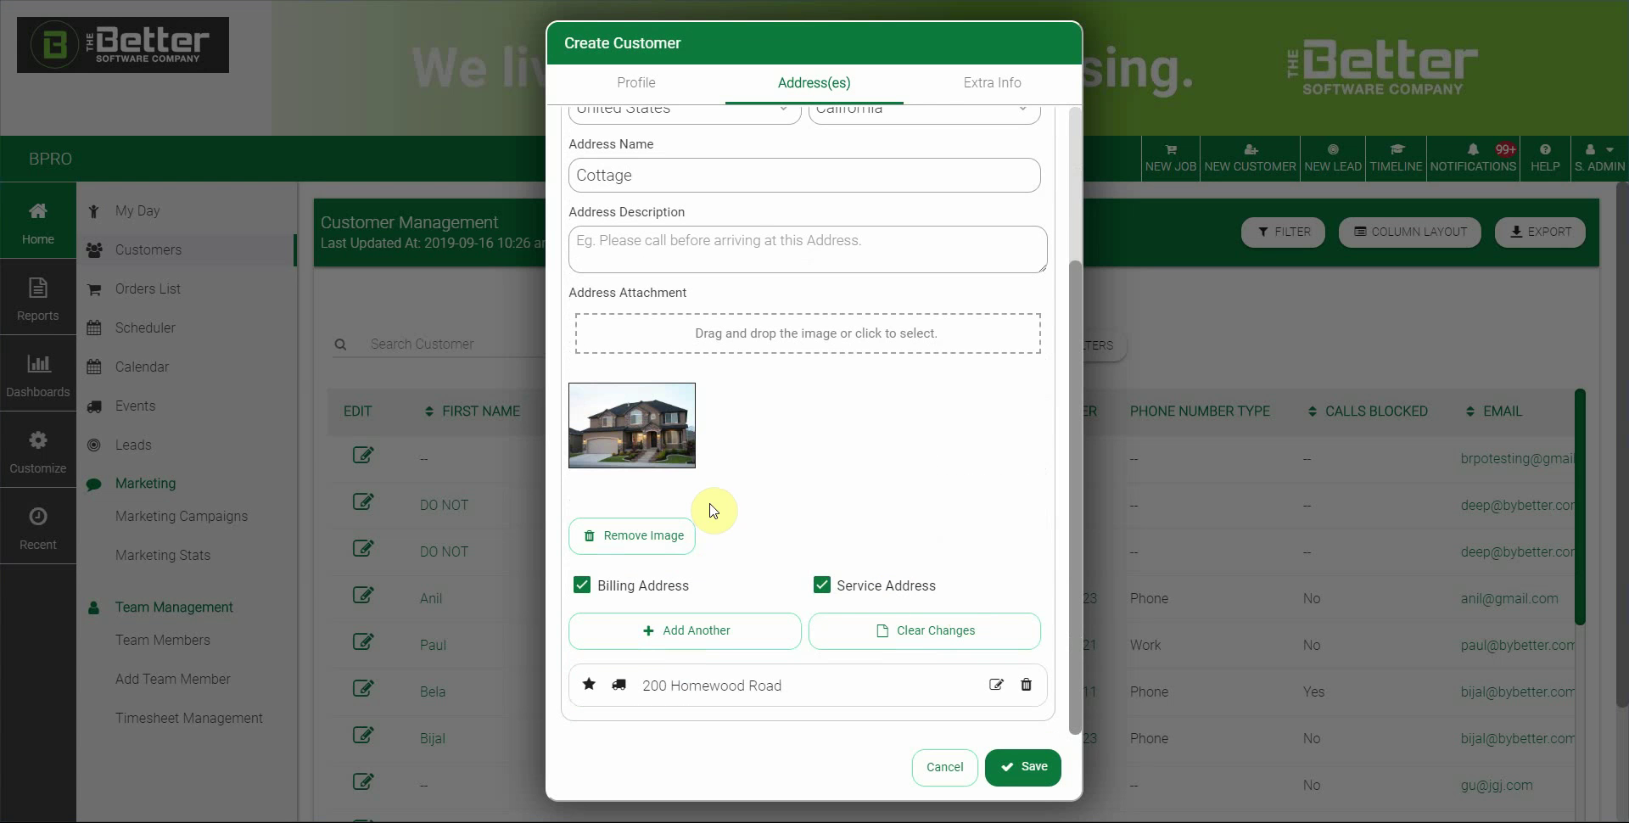
left_click(582, 585)
left_click(582, 584)
scroll(807, 307, "up", 1)
scroll(678, 288, "up", 3)
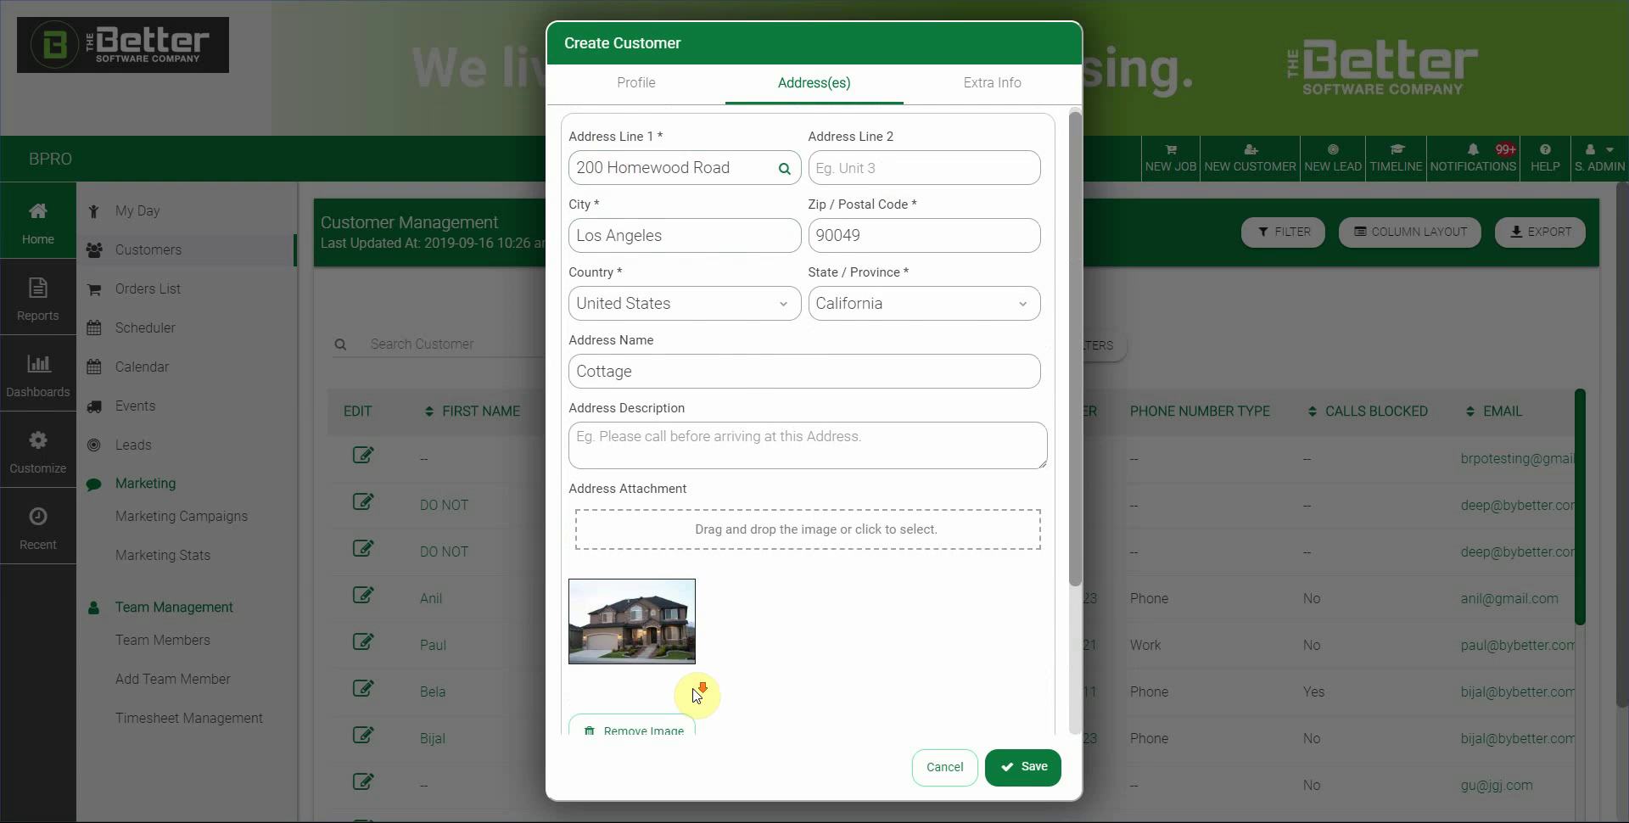
scroll(593, 578, "down", 4)
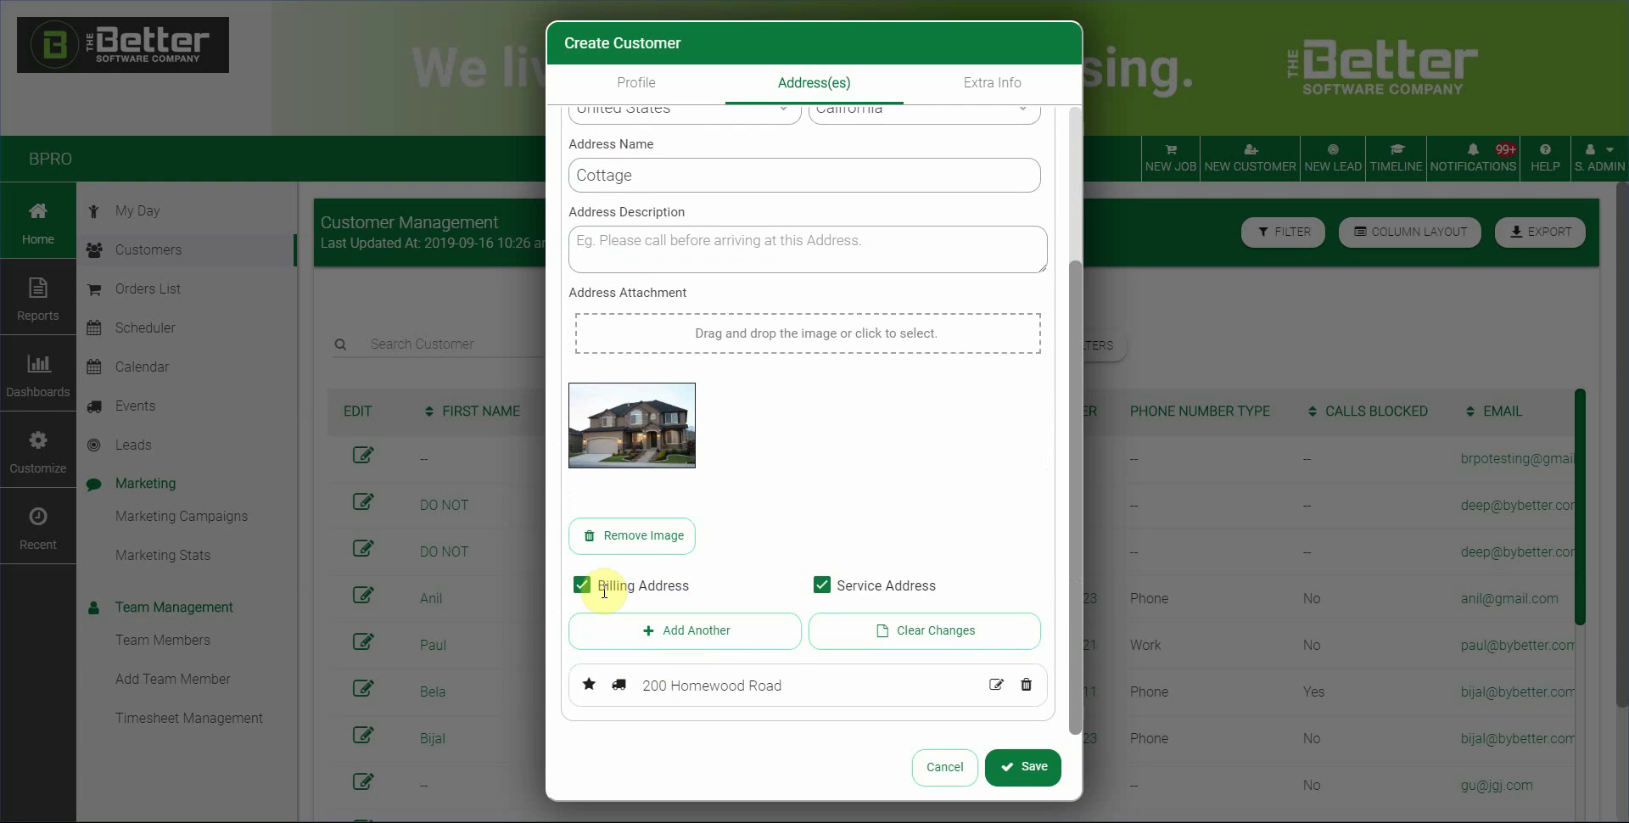
left_click(827, 591)
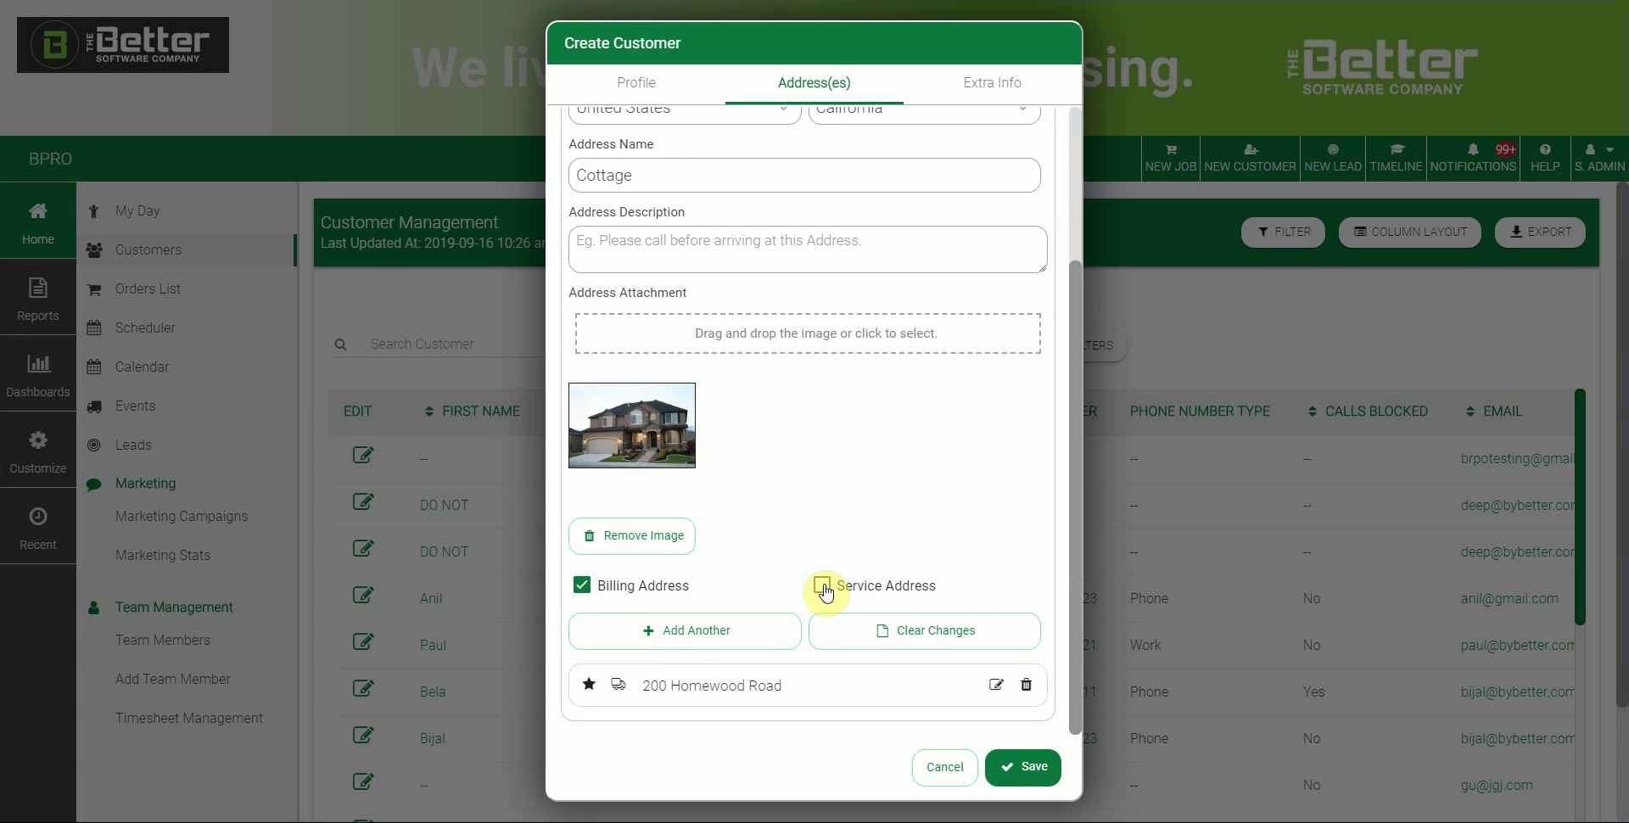
left_click(825, 589)
Add a second address from the first suggestion and mark it as the service address
left_click(686, 628)
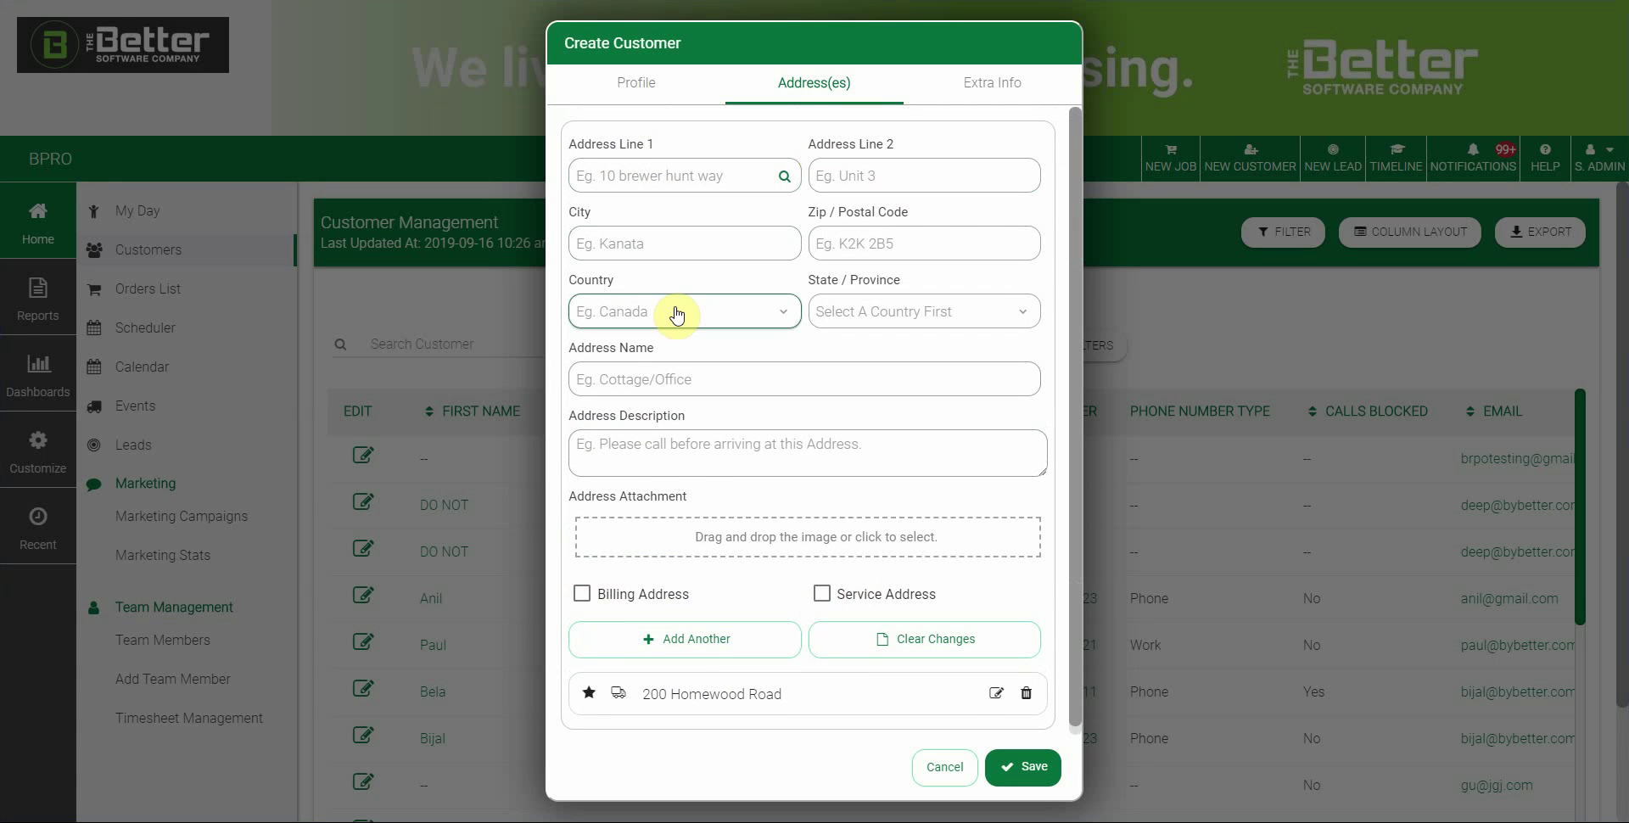
left_click(630, 169)
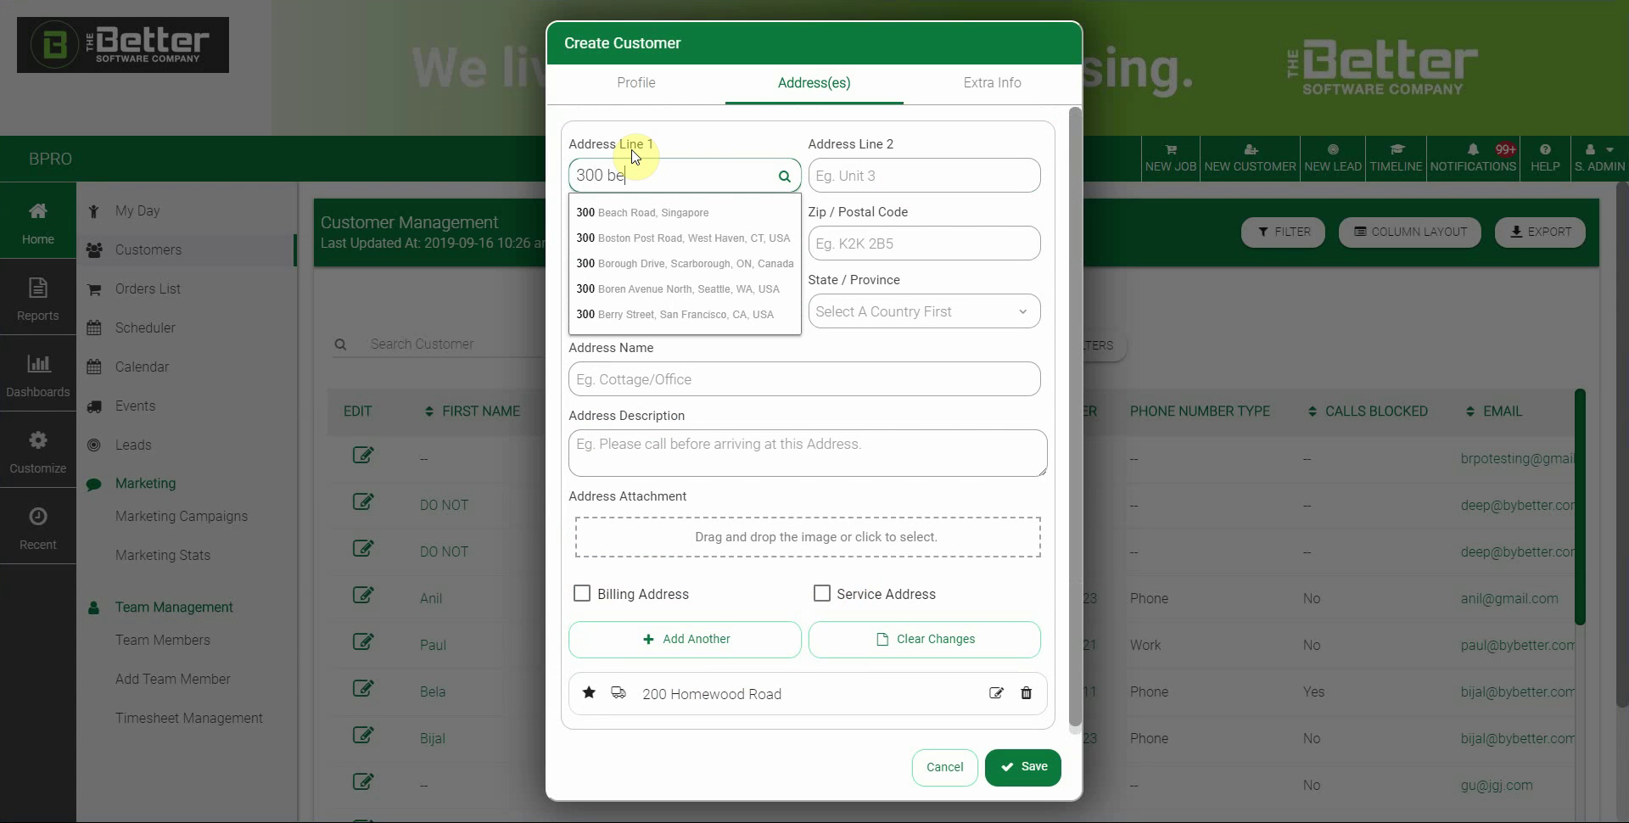
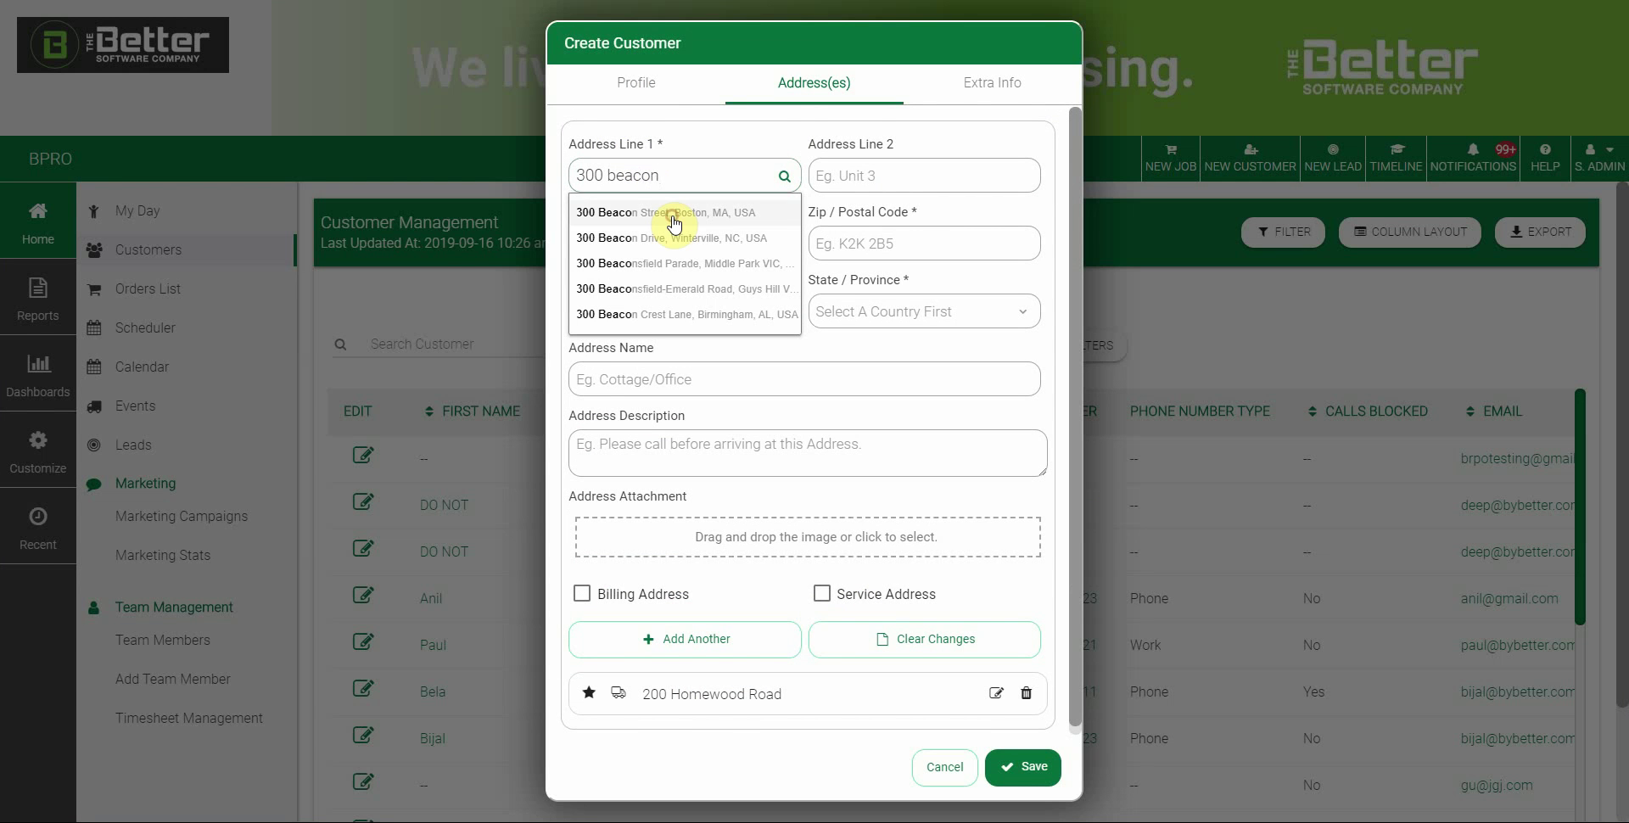
left_click(674, 219)
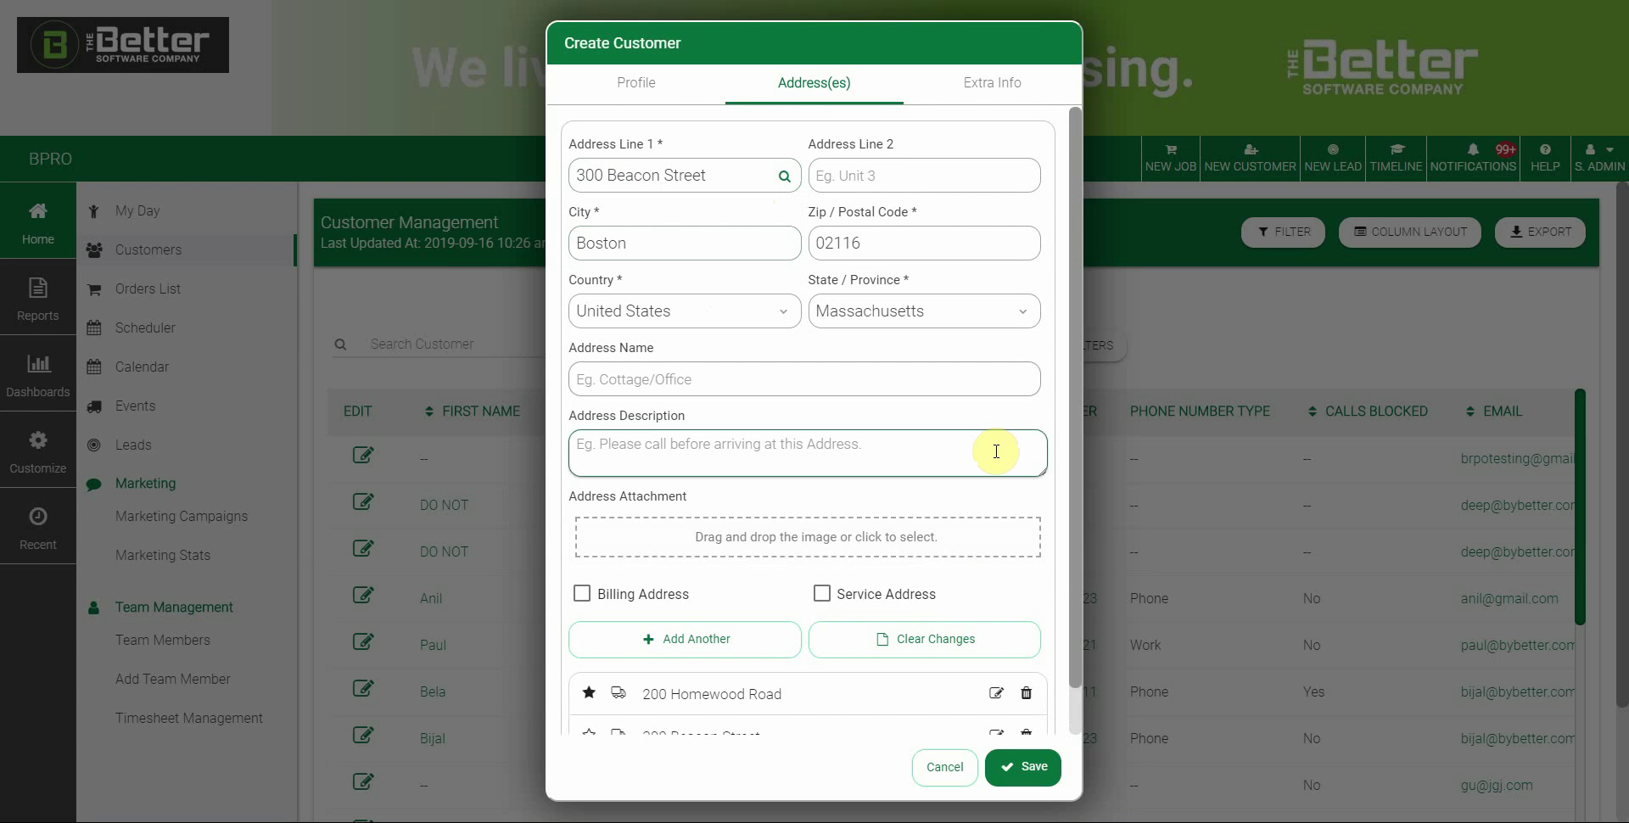
scroll(996, 452, "down", 2)
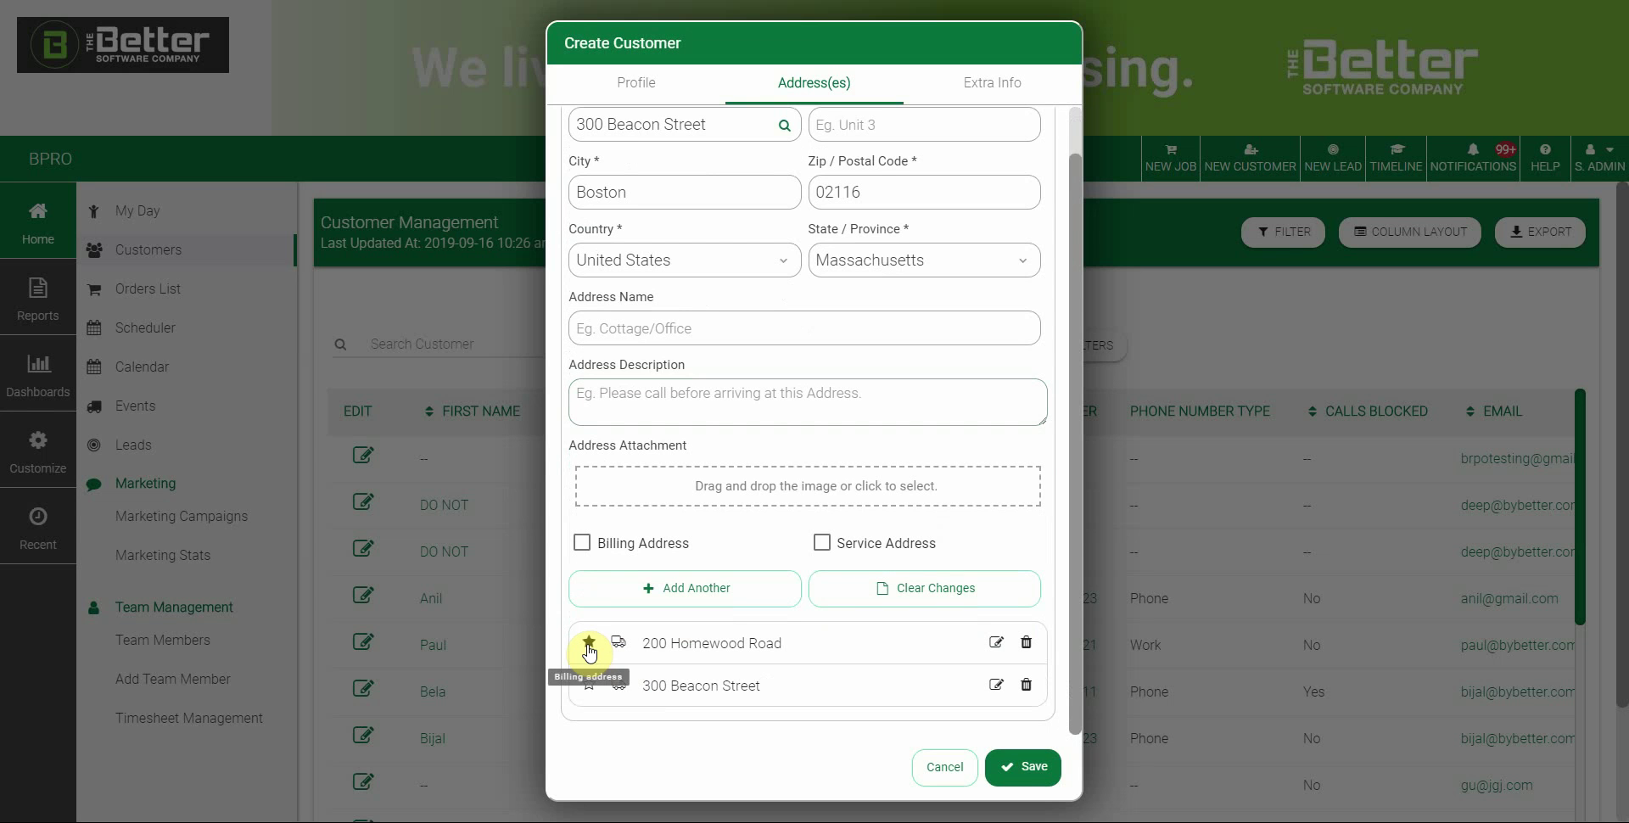
left_click(619, 687)
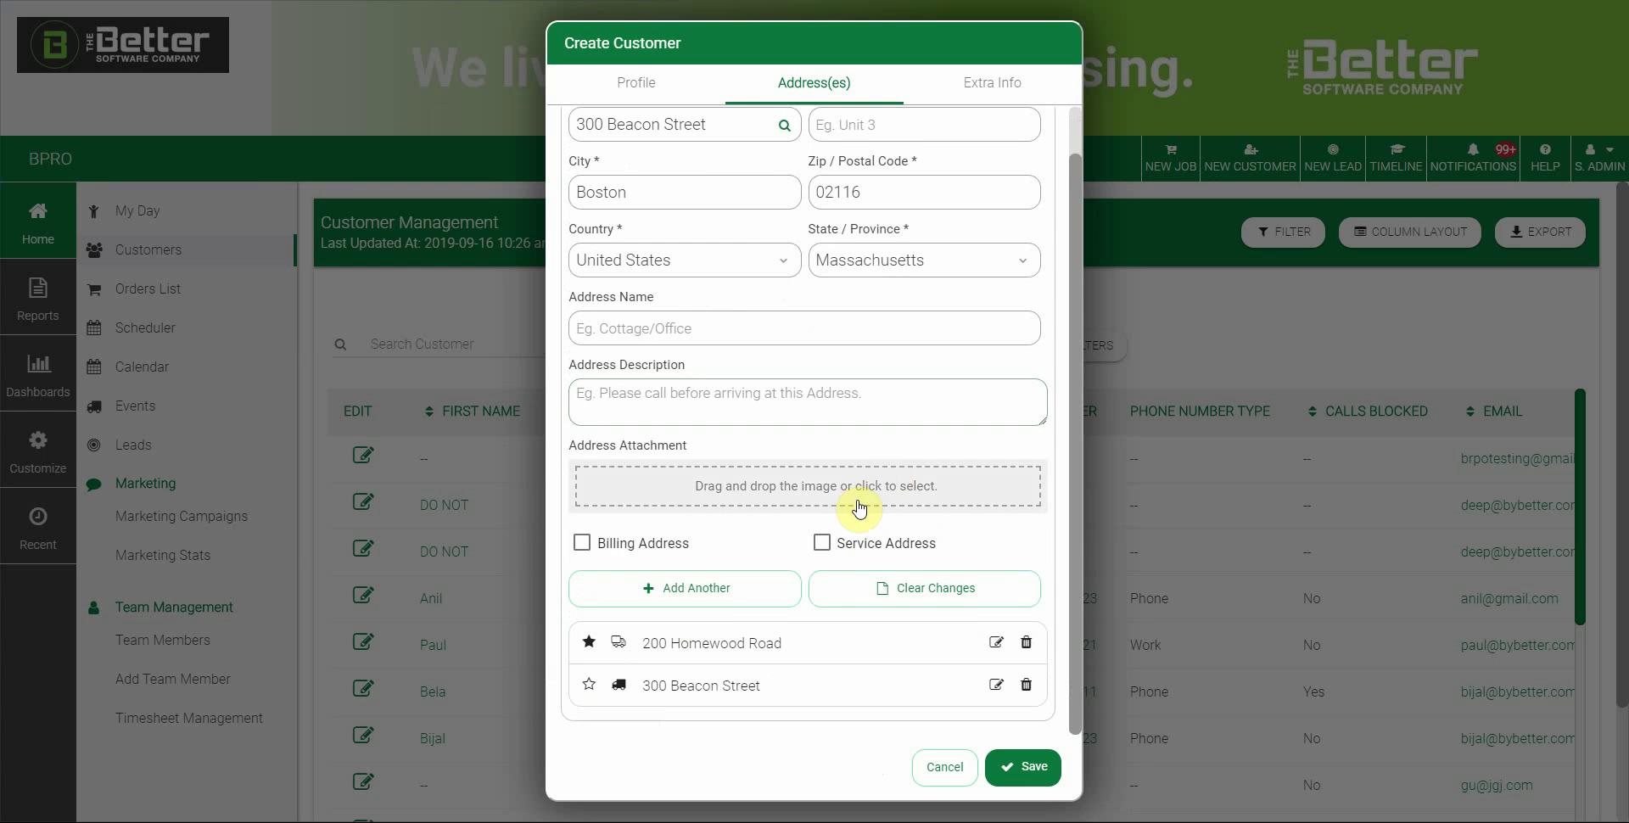
scroll(874, 391, "up", 2)
left_click(629, 81)
Leave Allow SMS Notifications unticked and dismiss the browser notification pop-up
scroll(775, 411, "down", 3)
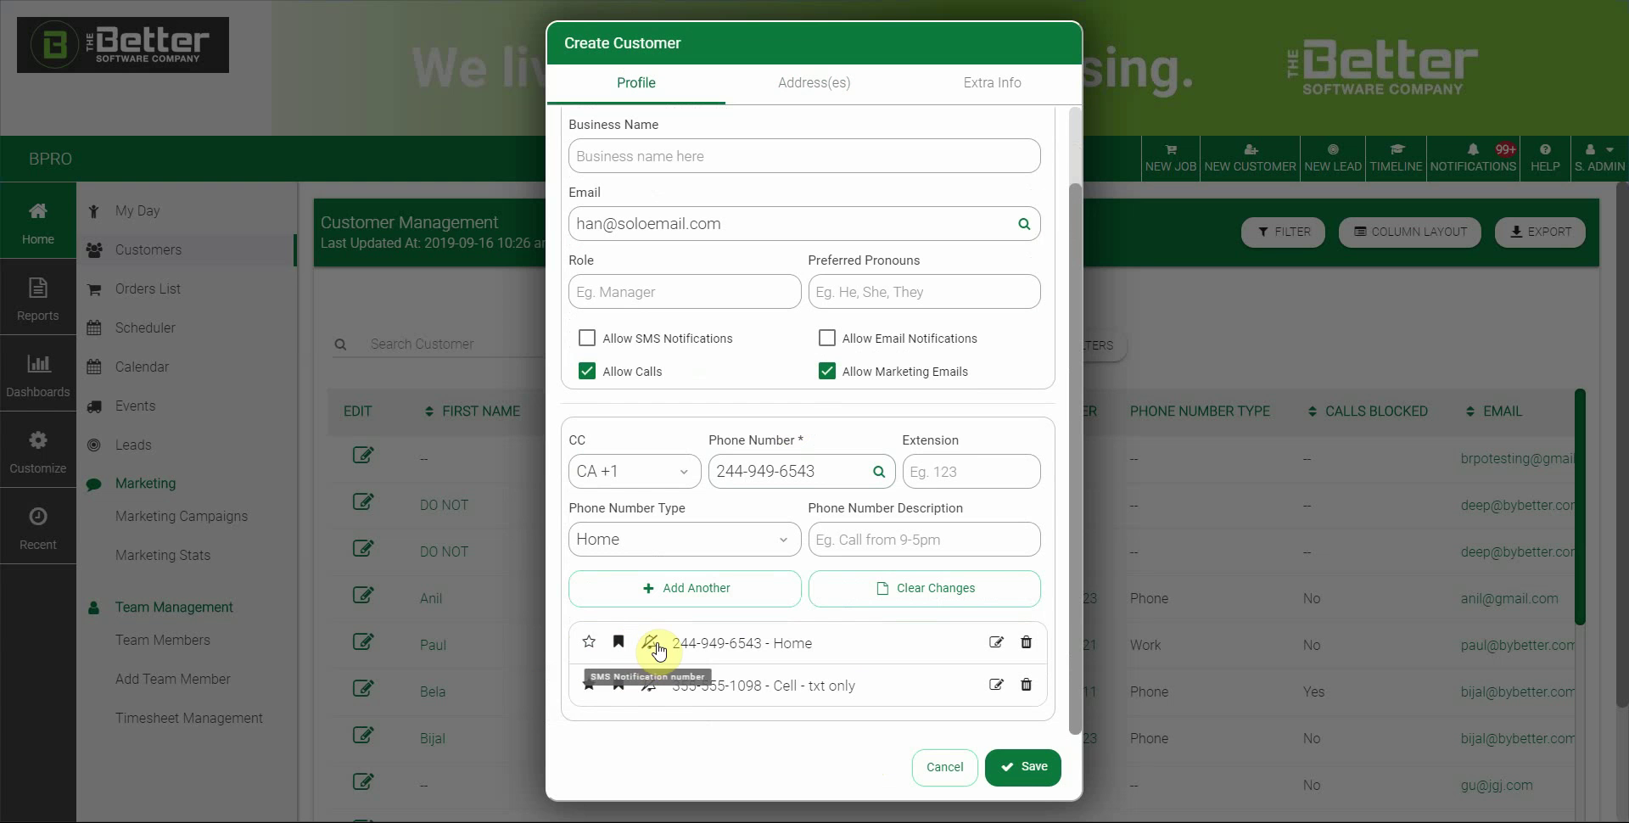
left_click(587, 339)
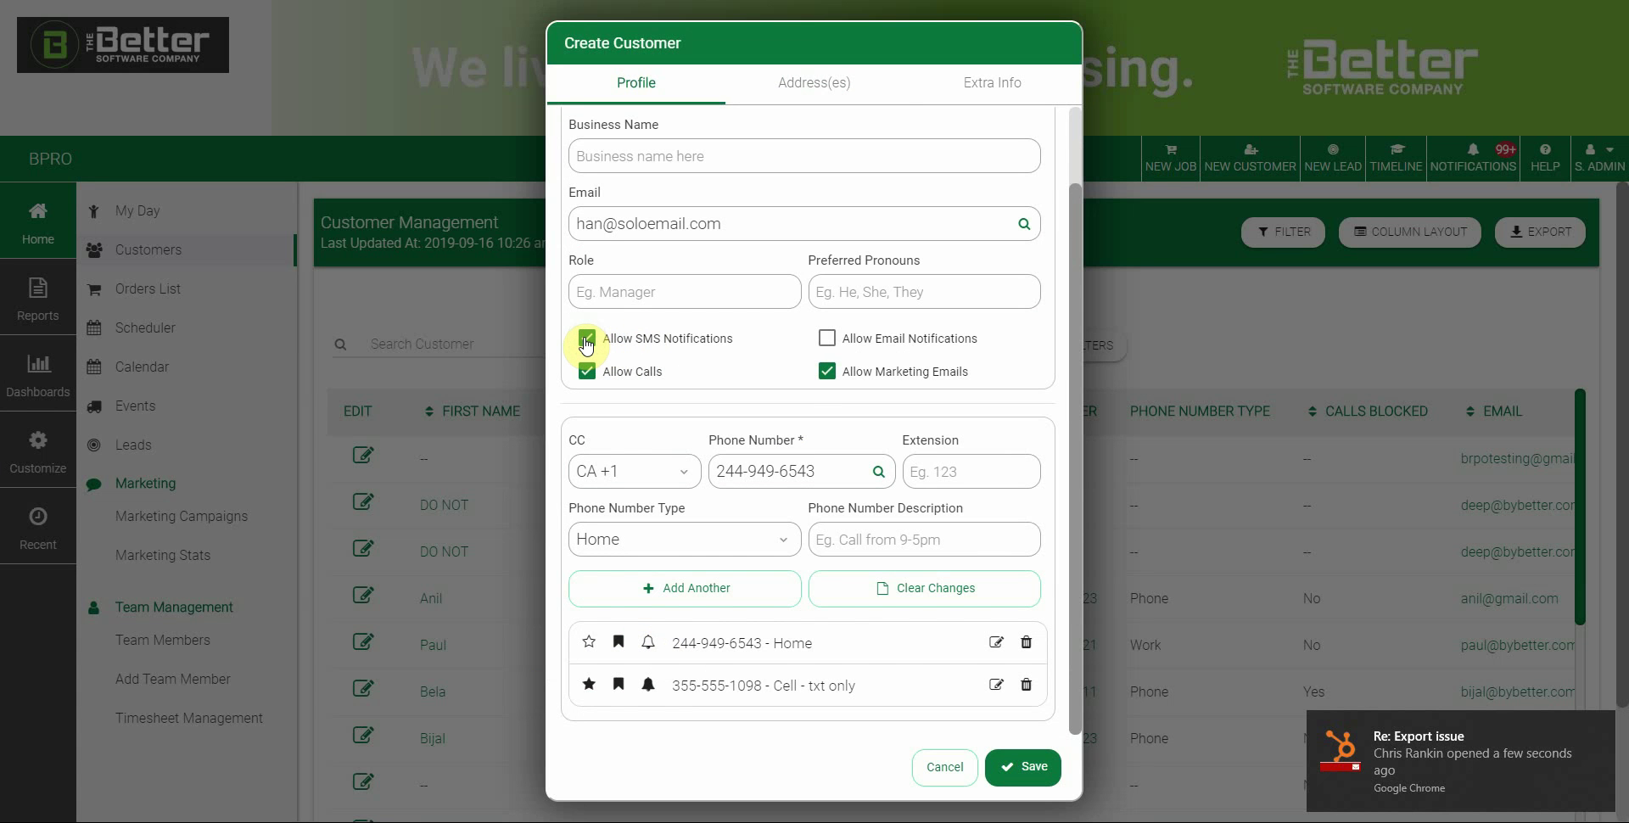
left_click(585, 341)
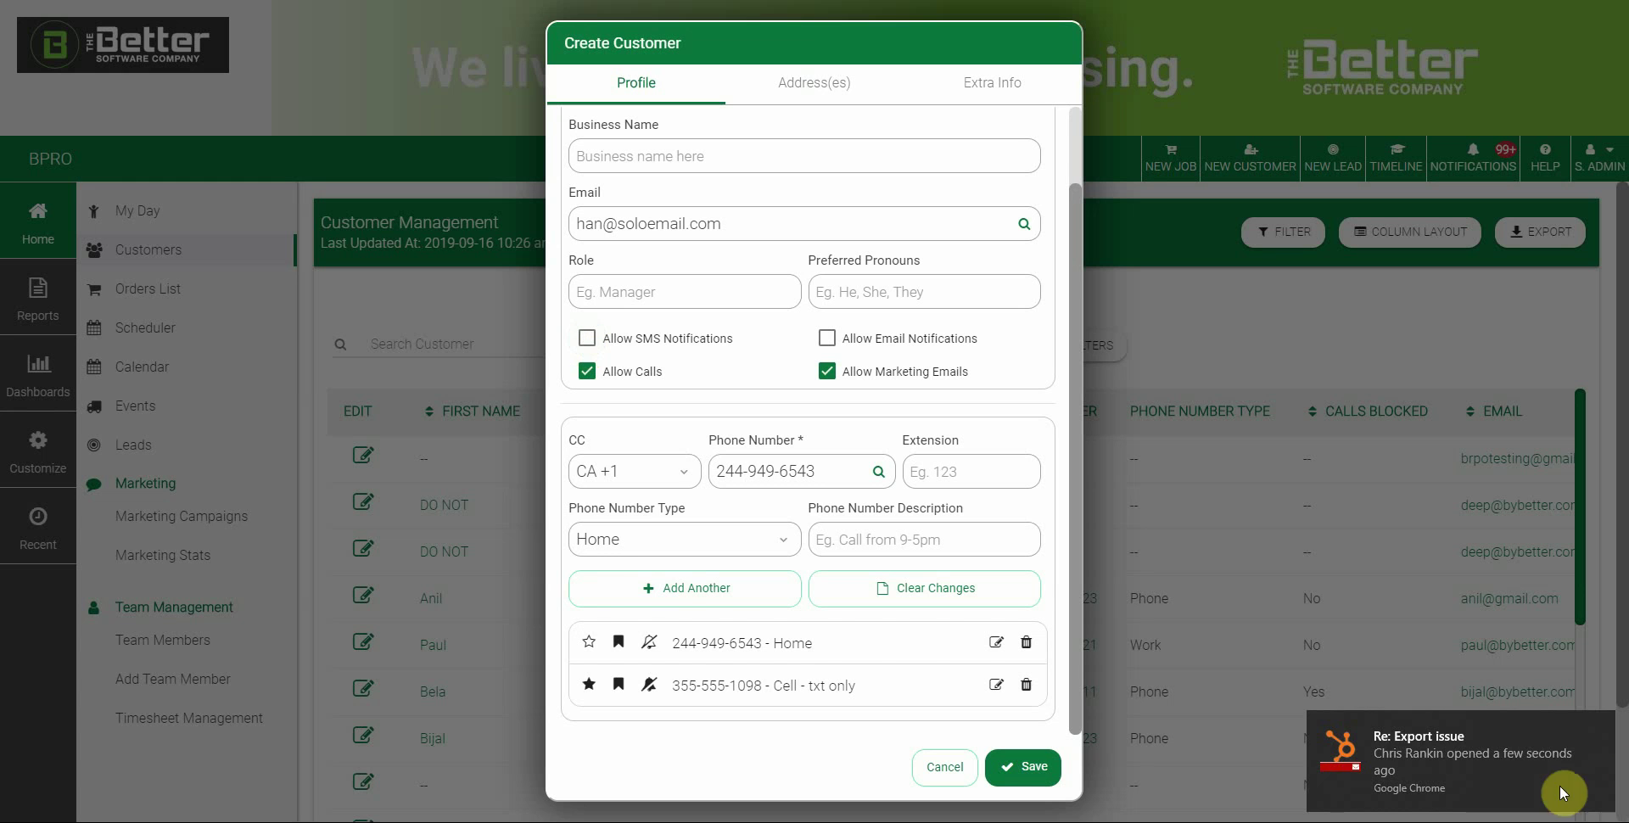
left_click(1589, 732)
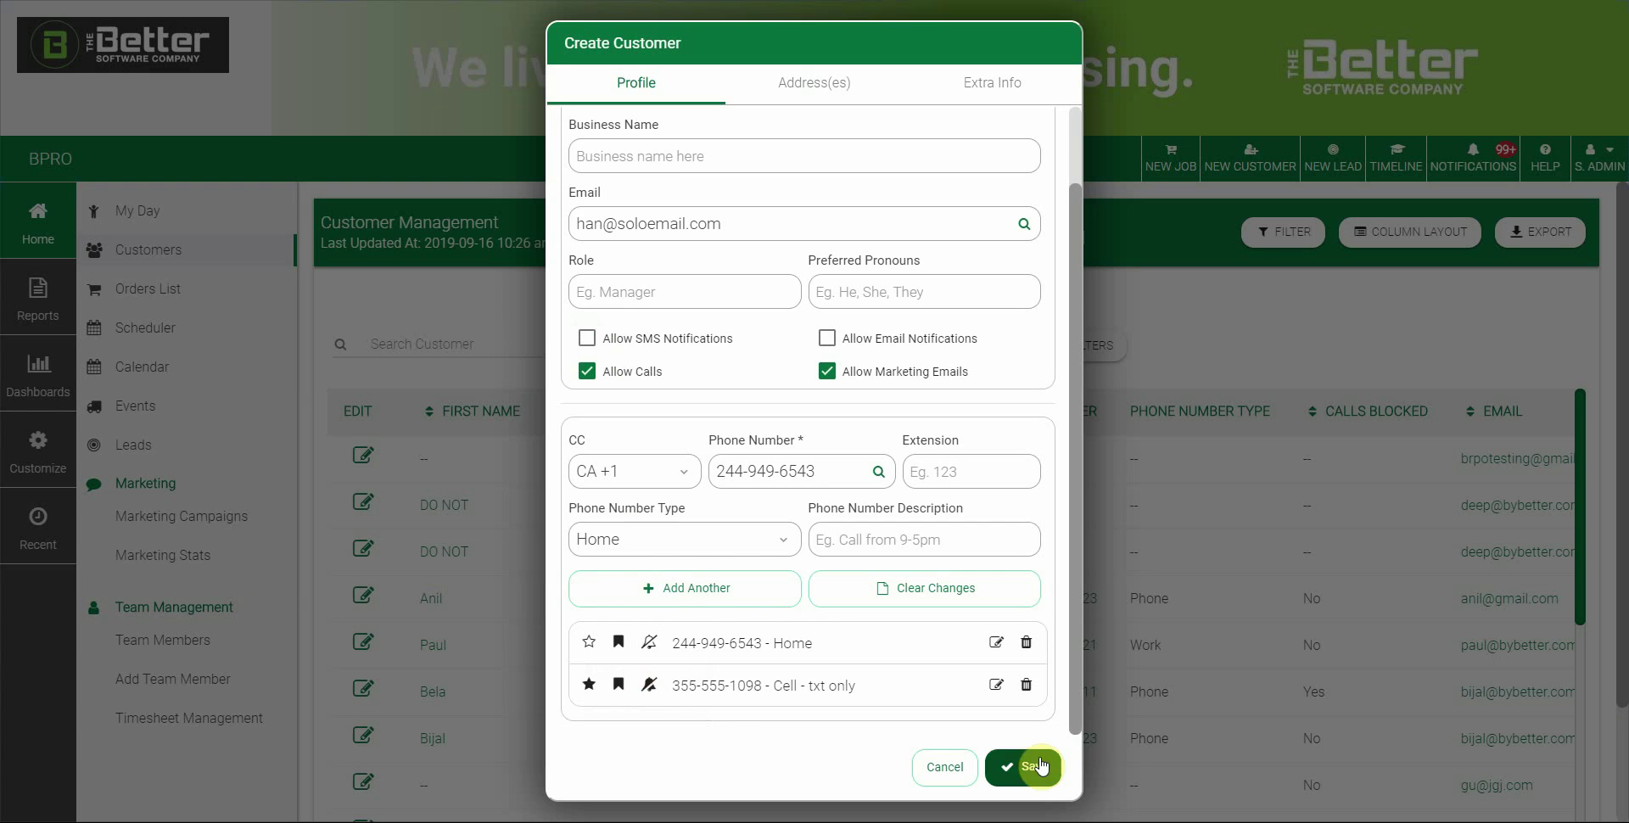
left_click(992, 85)
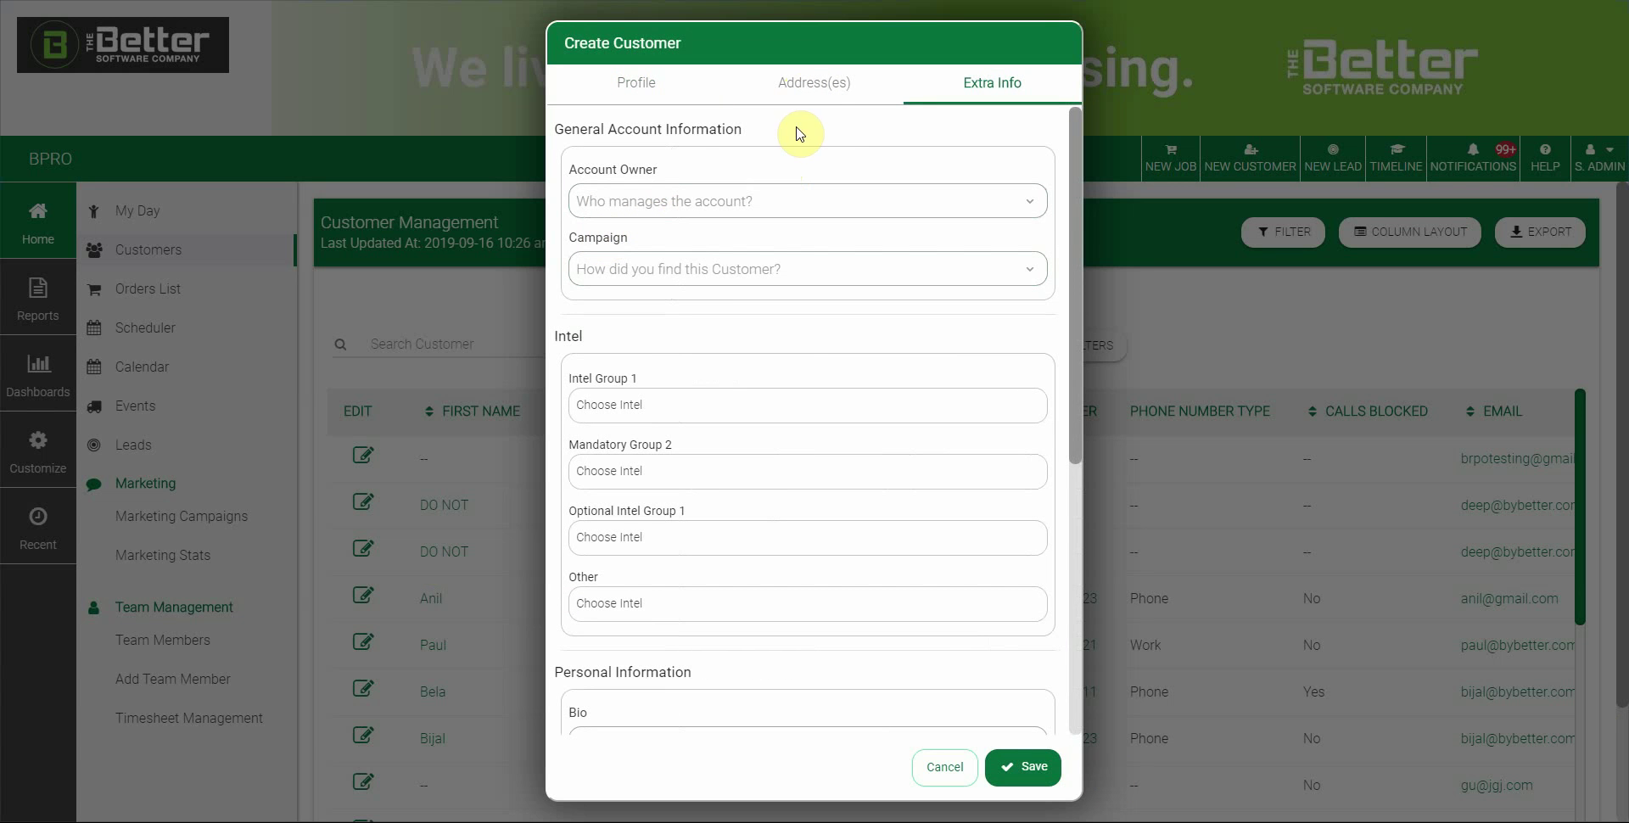
Choose an account owner, set Campaign to Web, and tick 2 Story House in Intel Group 1
left_click(791, 218)
left_click(619, 228)
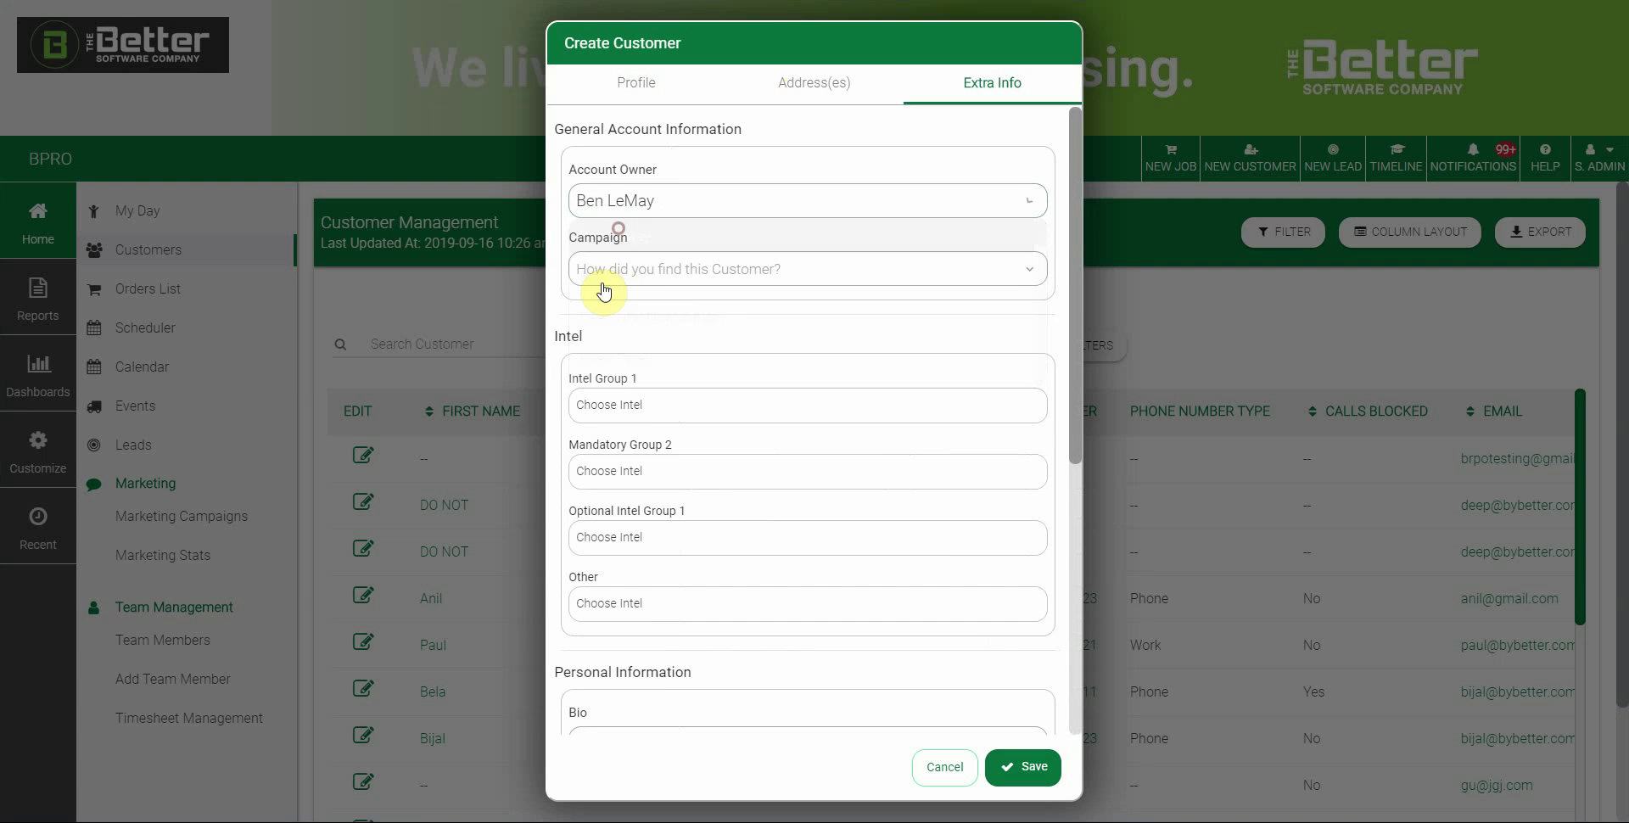
left_click(692, 271)
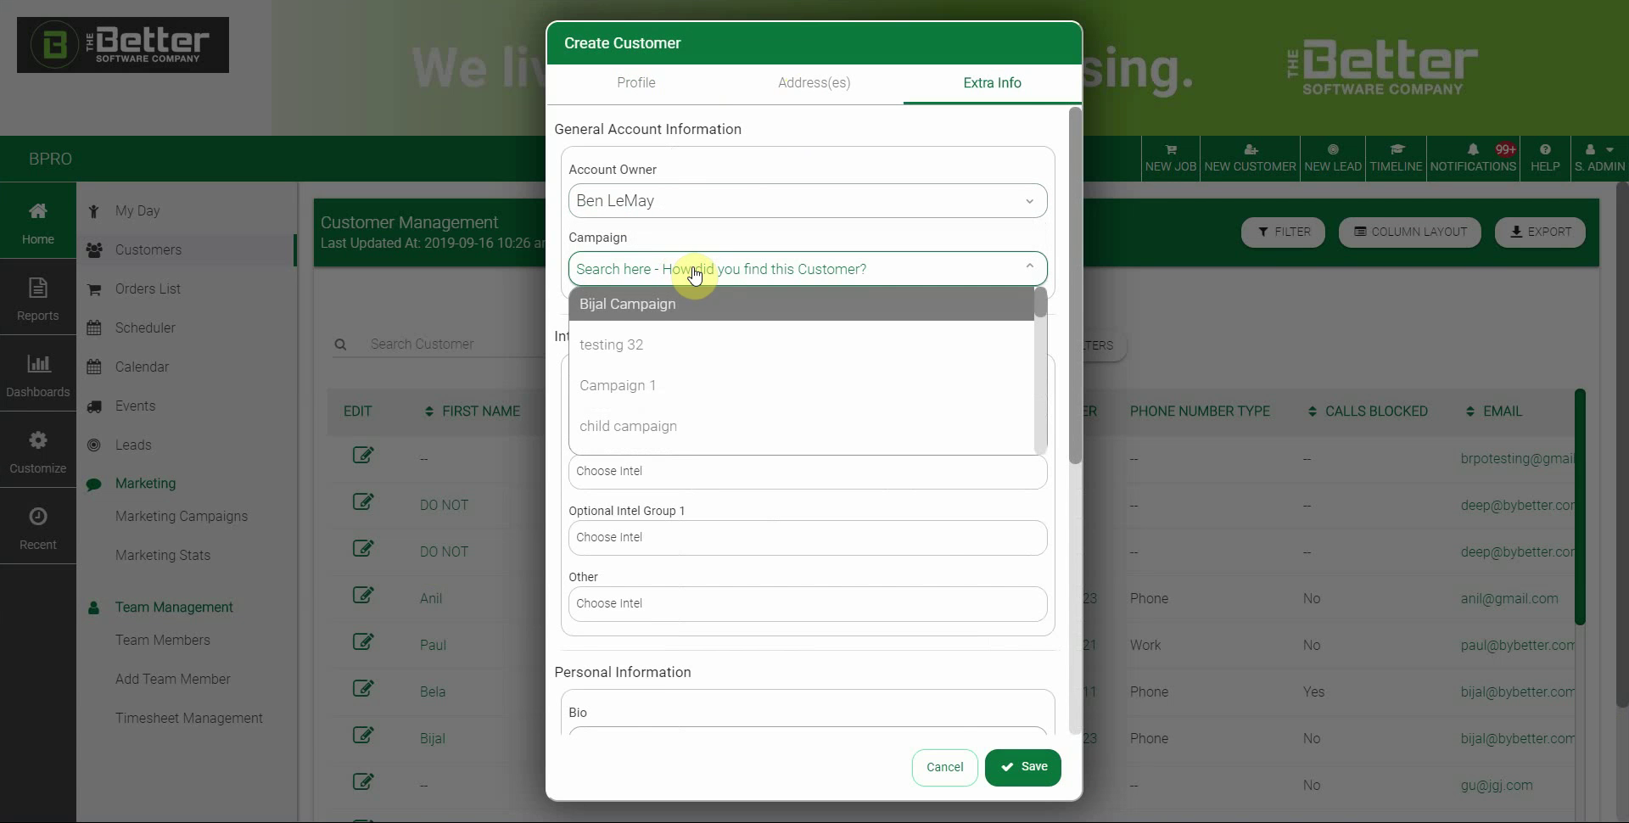
scroll(670, 348, "down", 5)
scroll(976, 407, "up", 5)
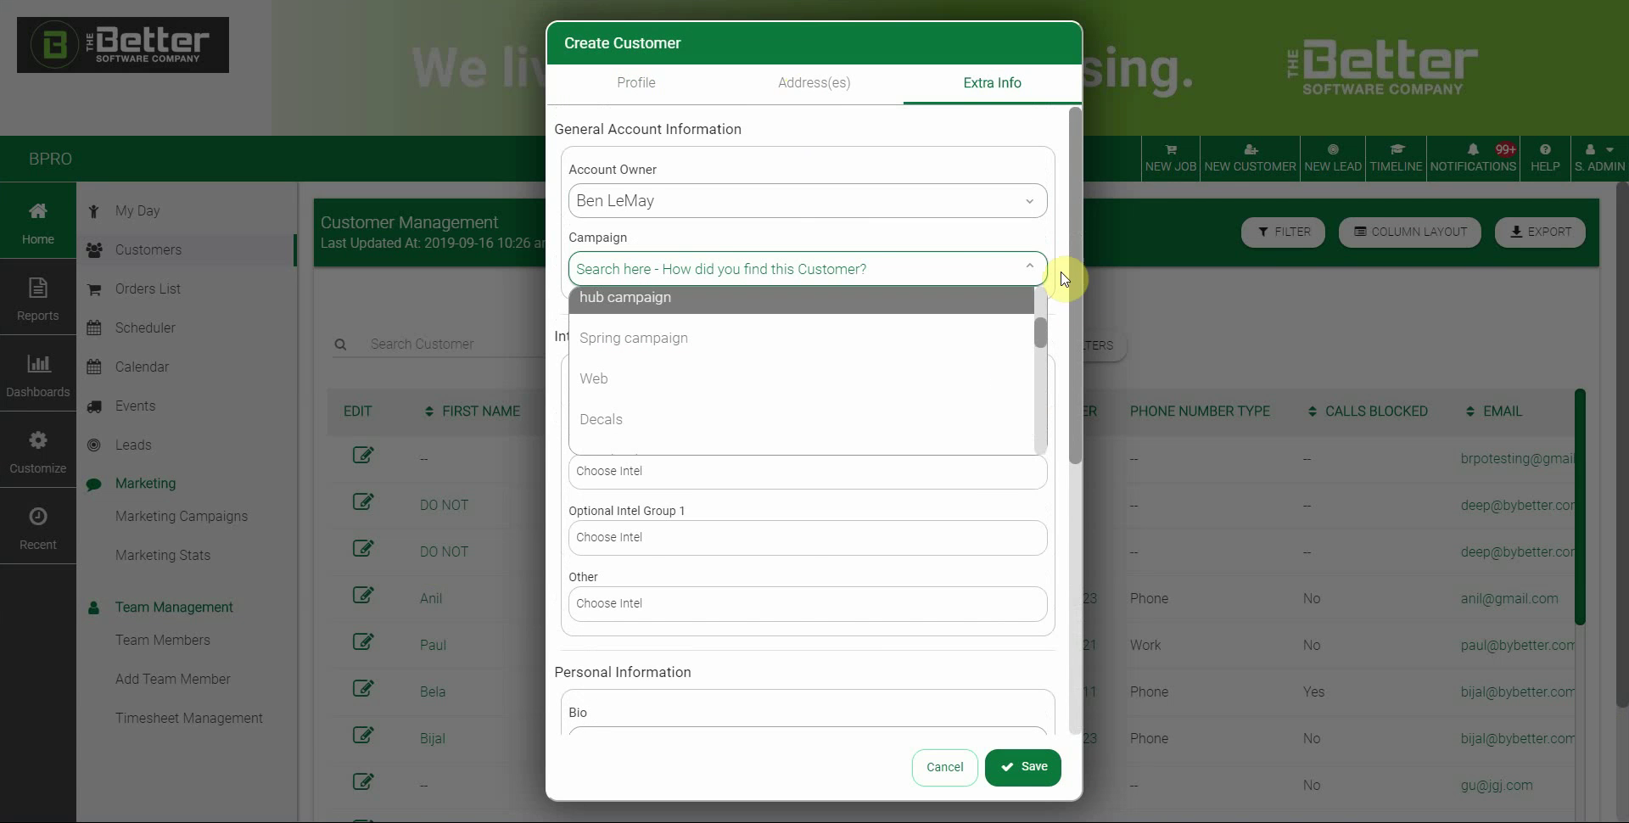
left_click(630, 386)
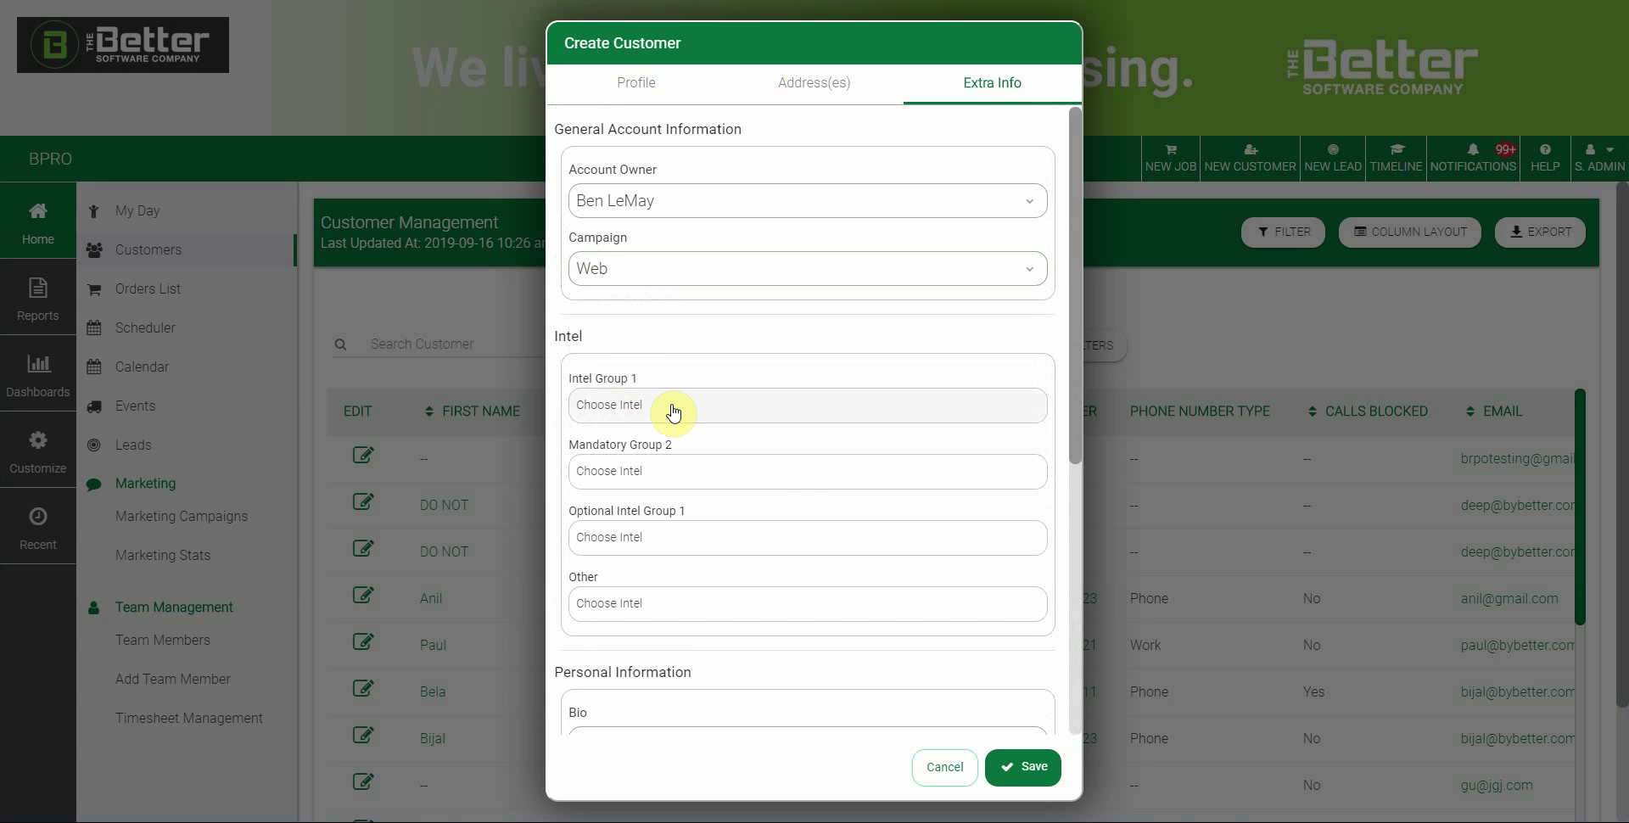
left_click(674, 413)
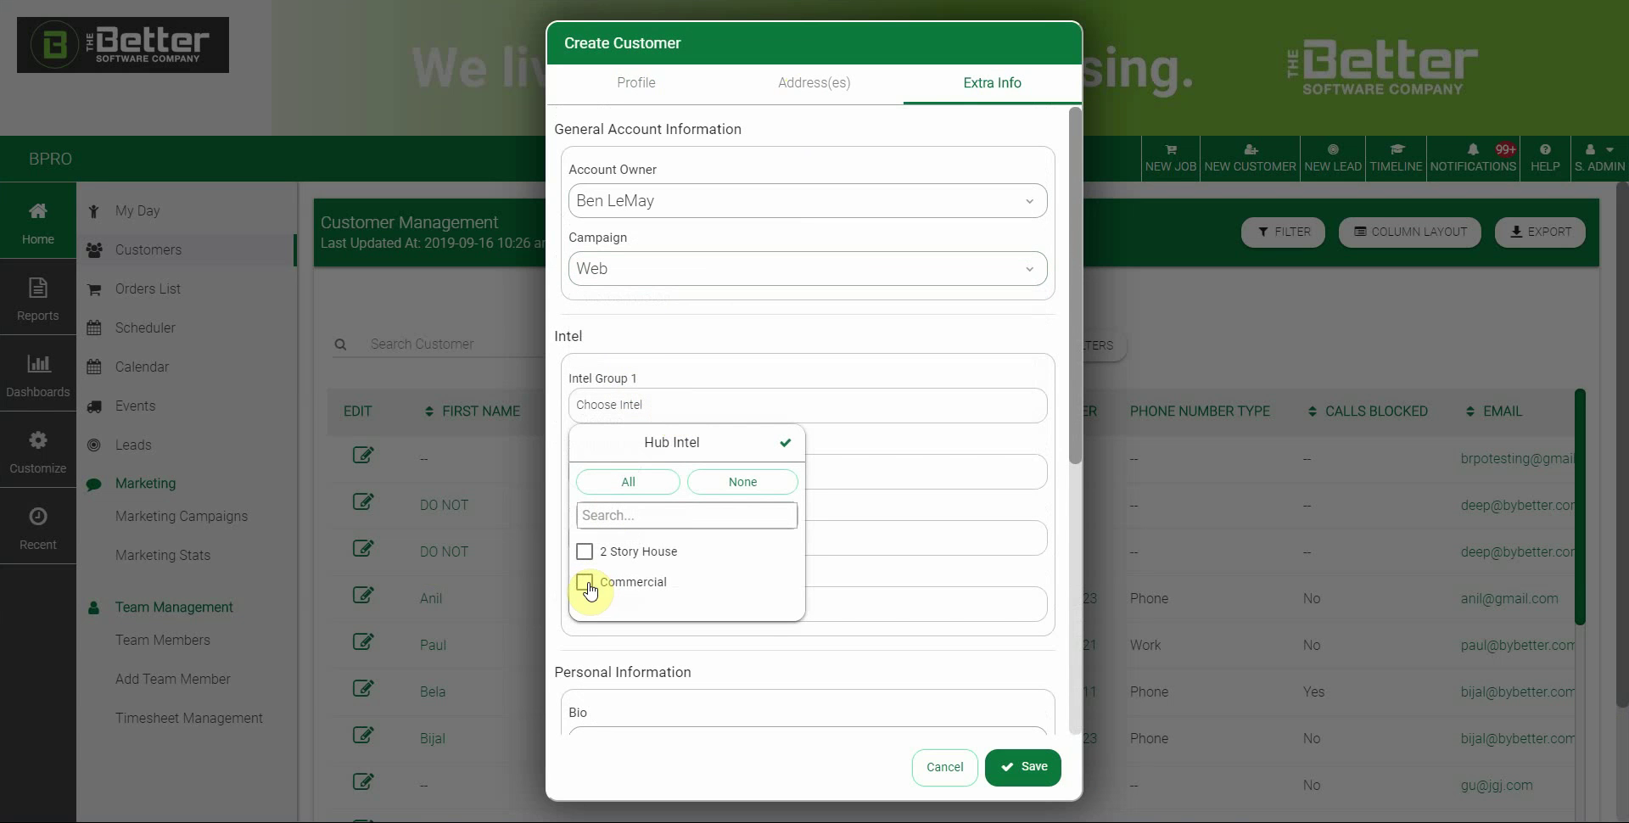
left_click(584, 551)
left_click(786, 442)
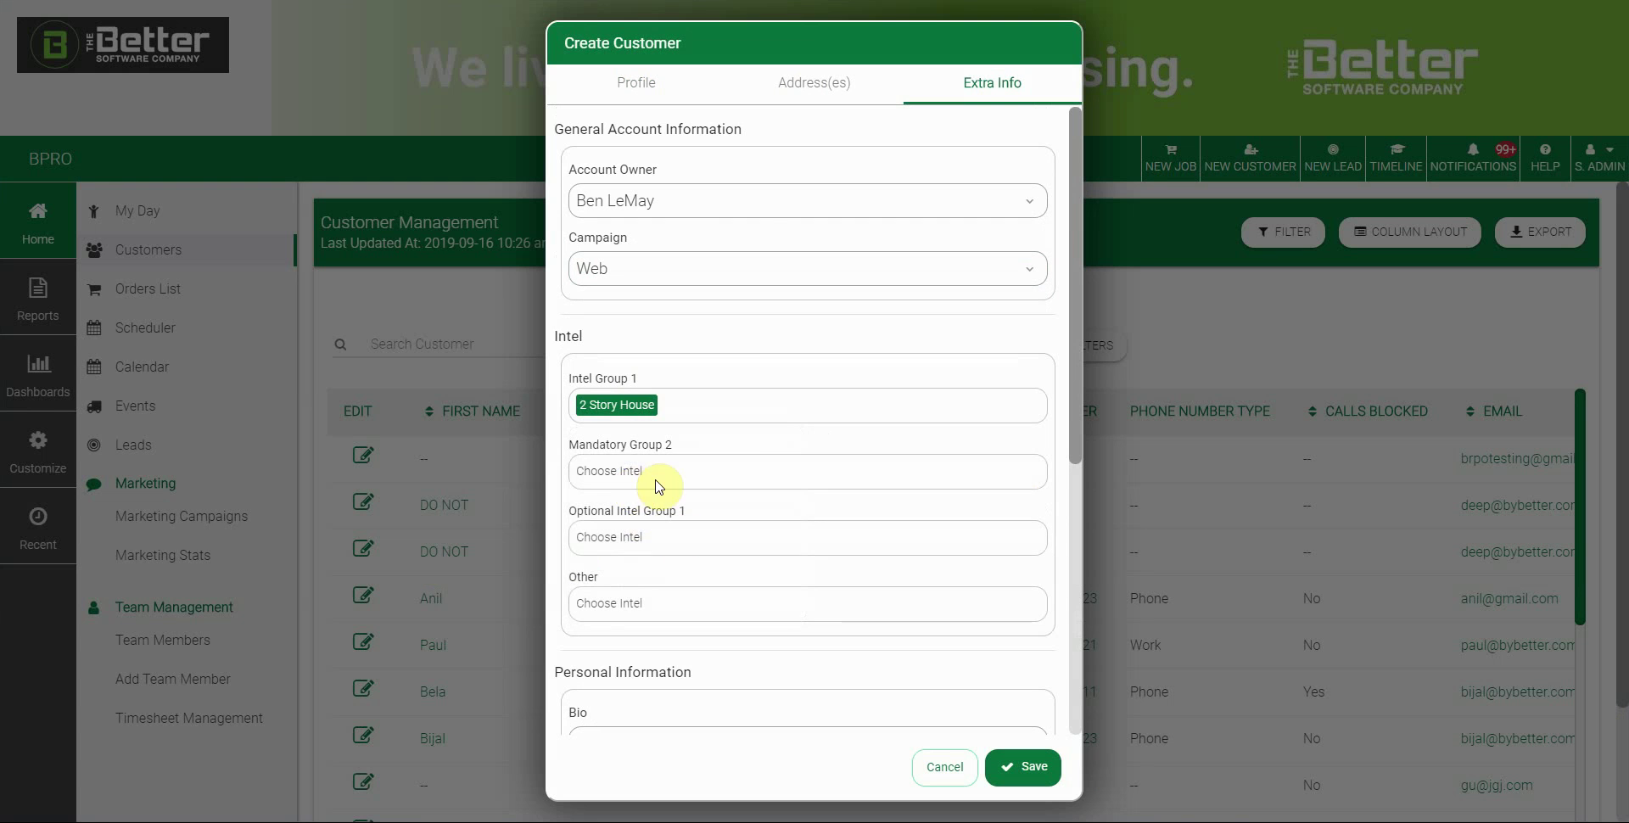
Set the age range to 31 - 45 and the mood to the laughing face
scroll(802, 584, "down", 2)
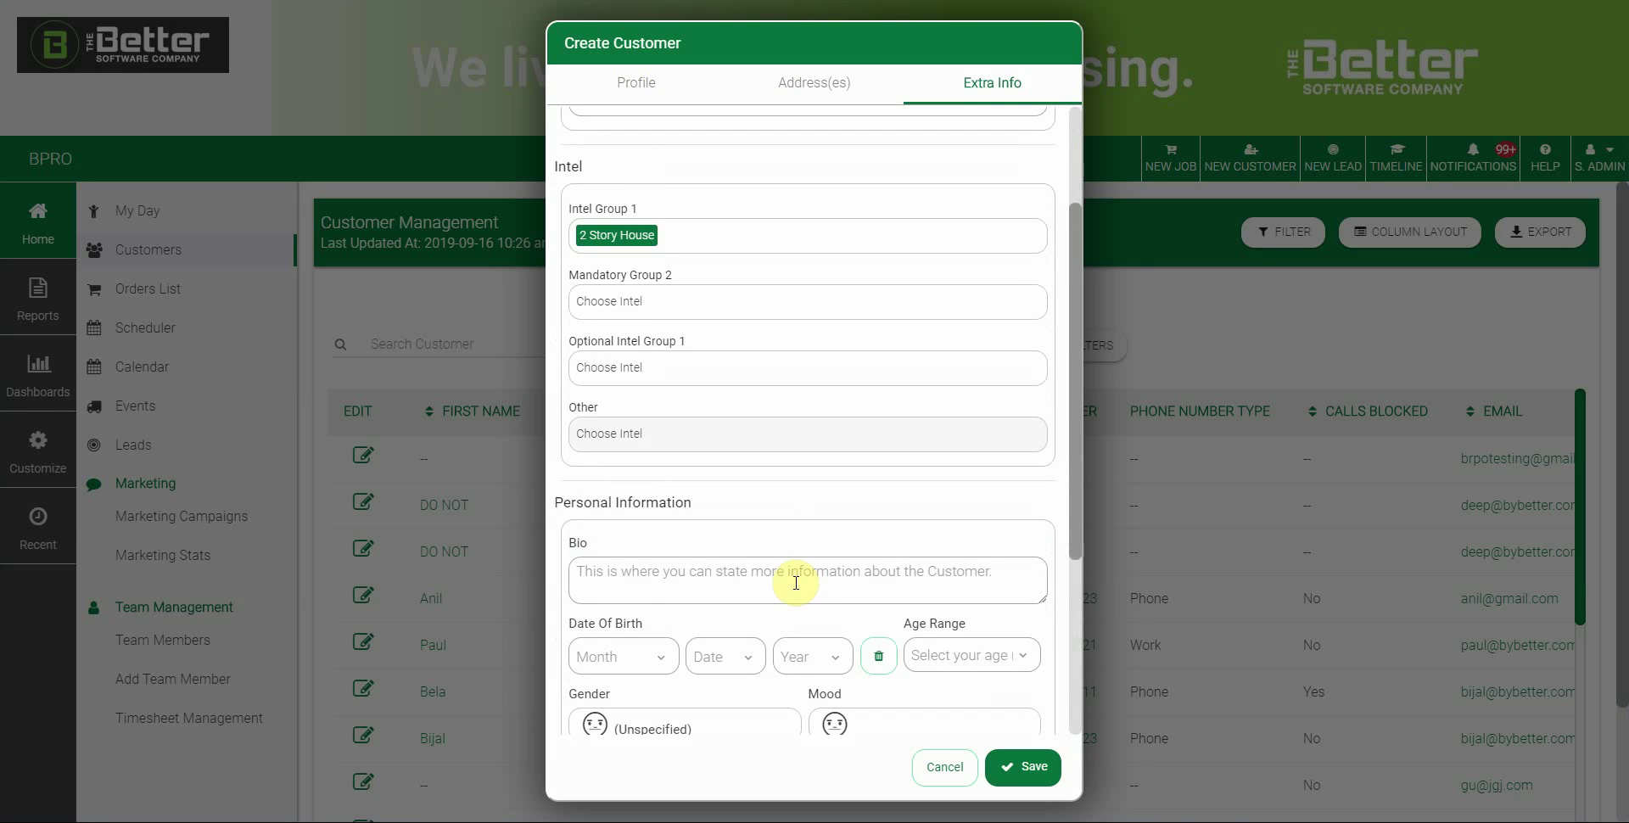
scroll(796, 583, "down", 1)
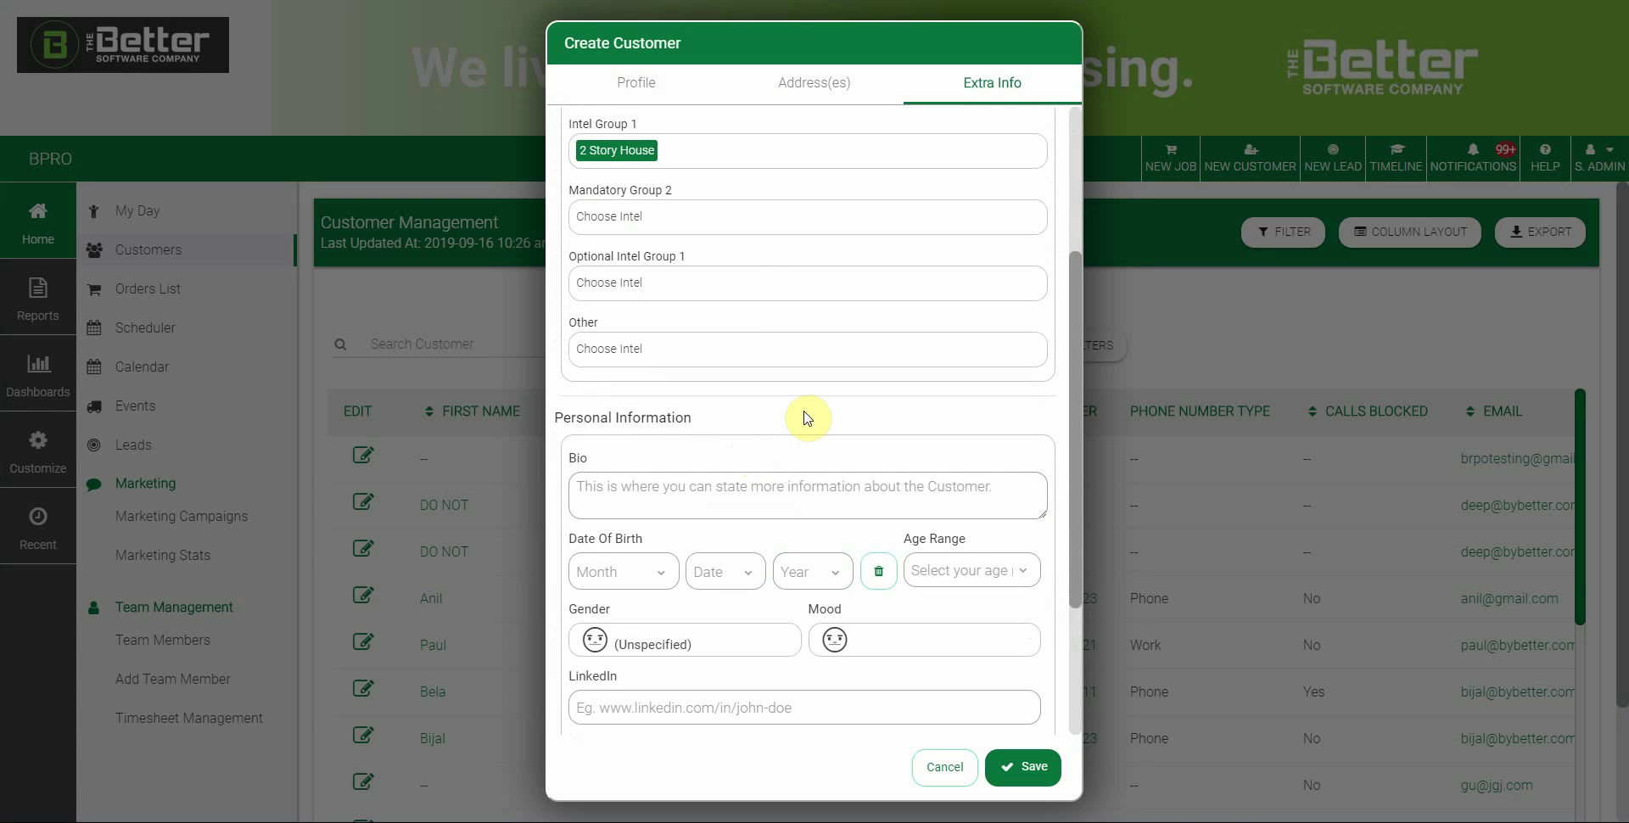
scroll(798, 416, "down", 2)
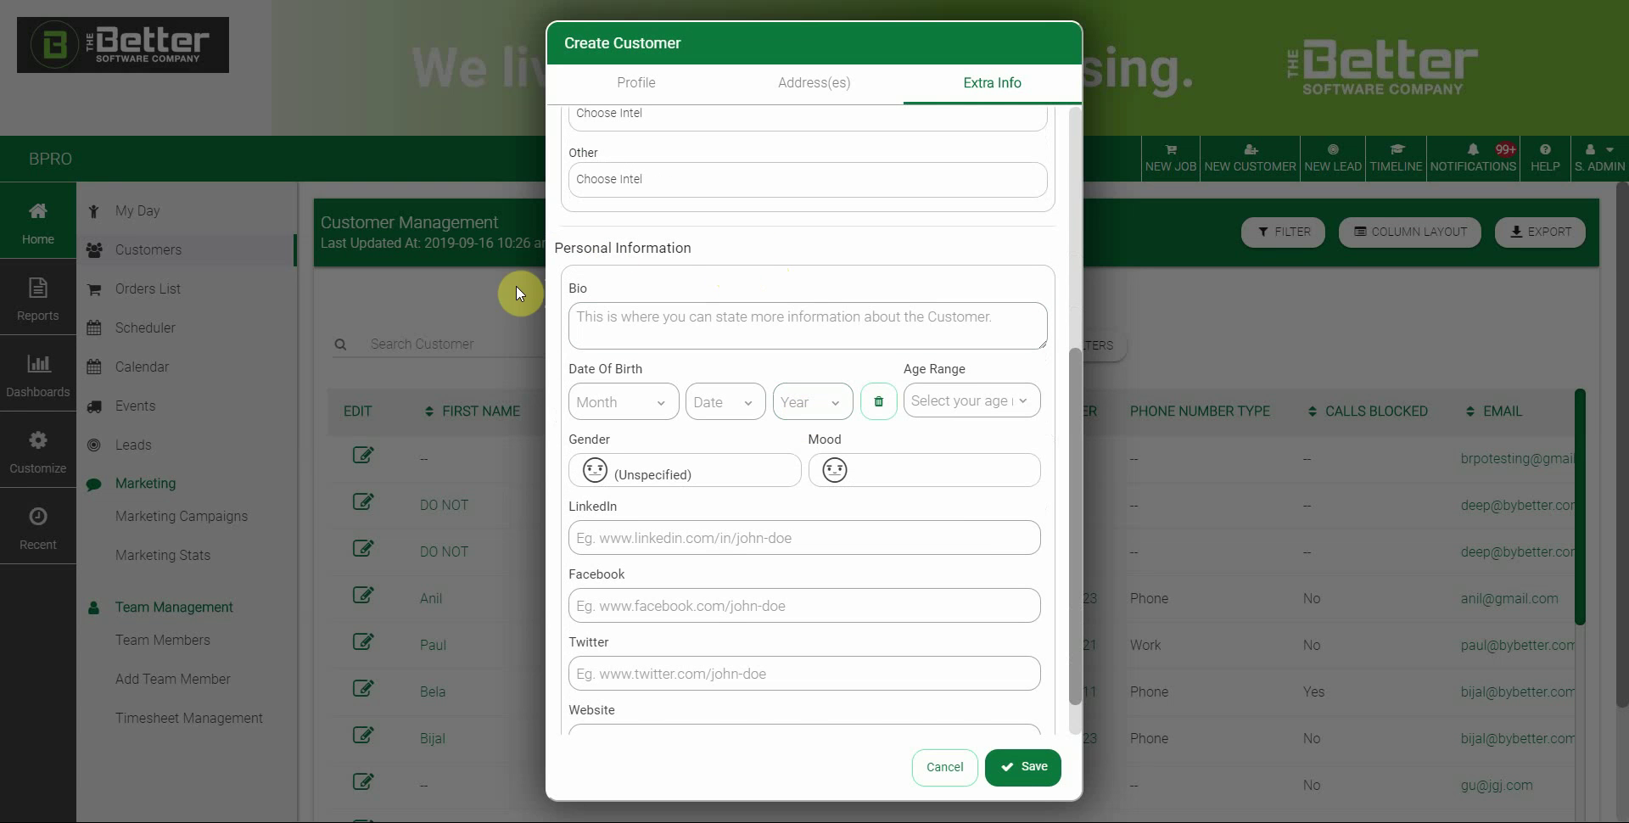
left_click(721, 316)
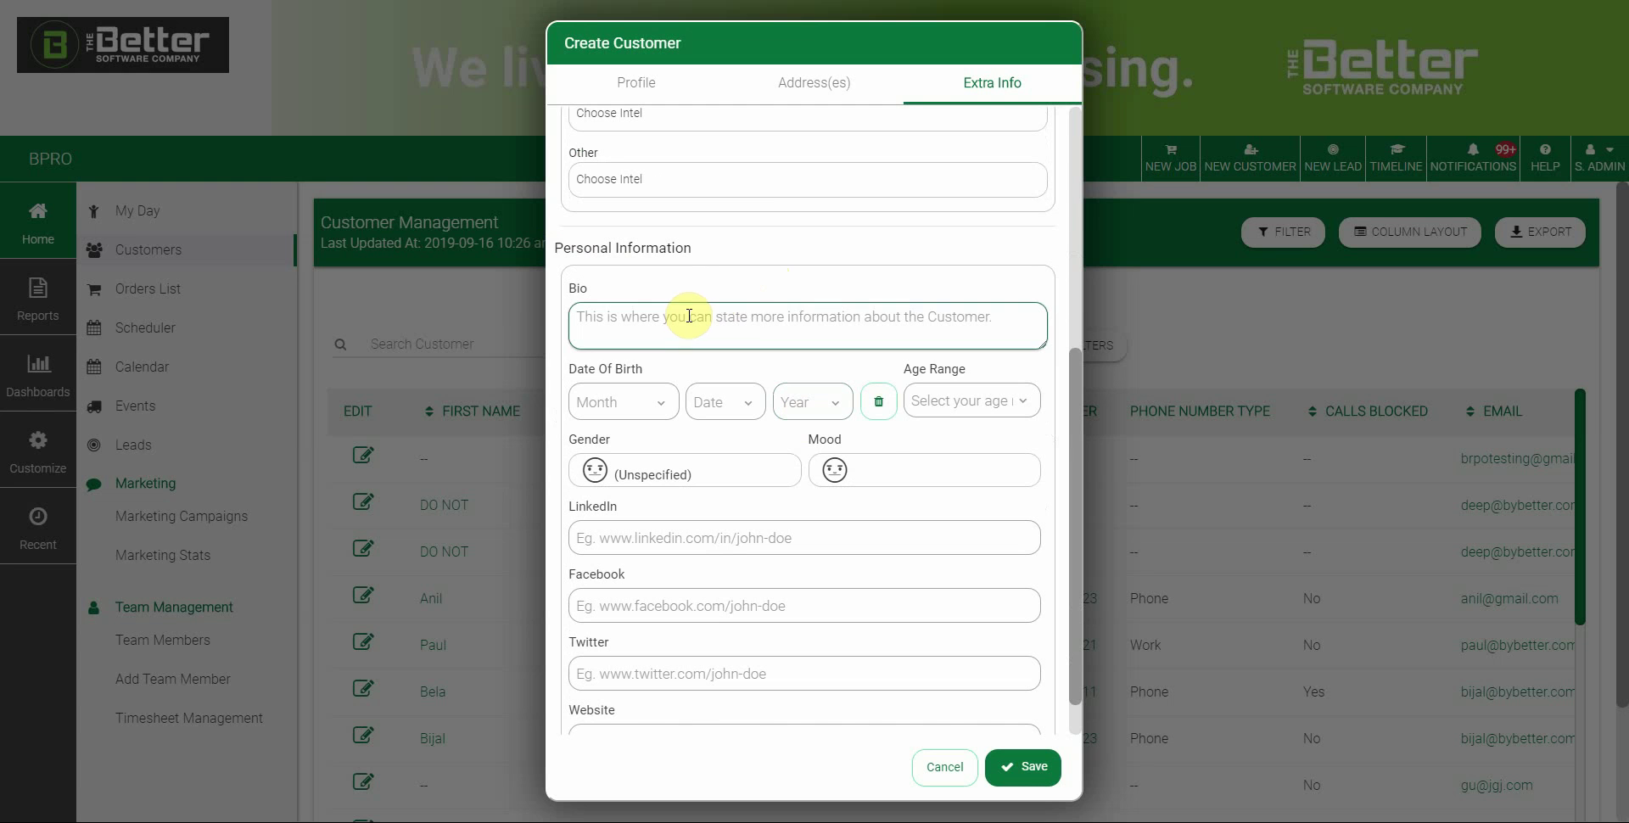
left_click(670, 373)
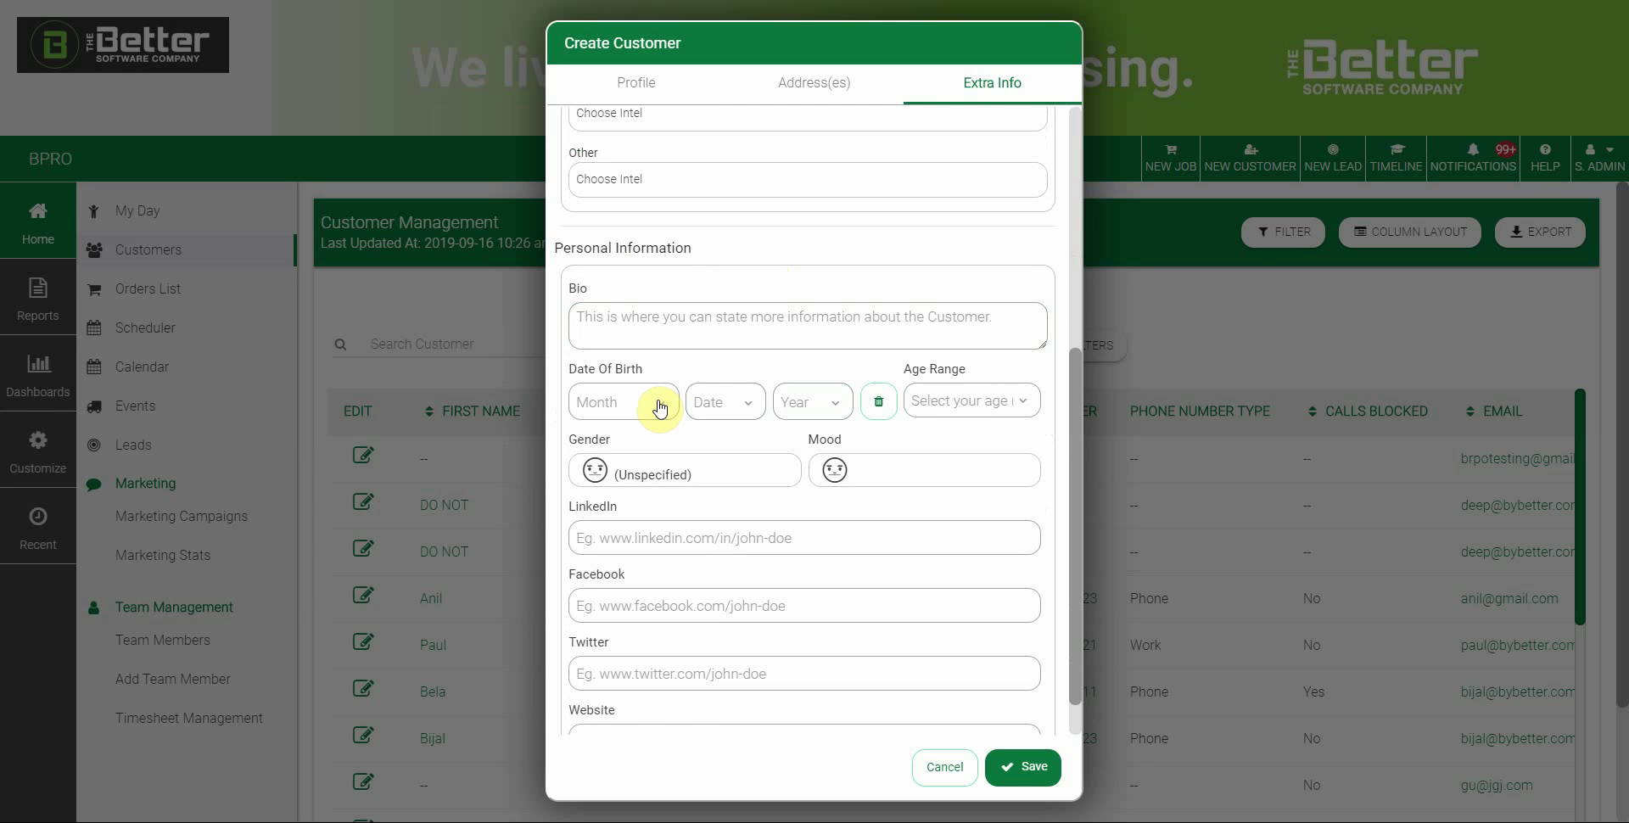
left_click(962, 401)
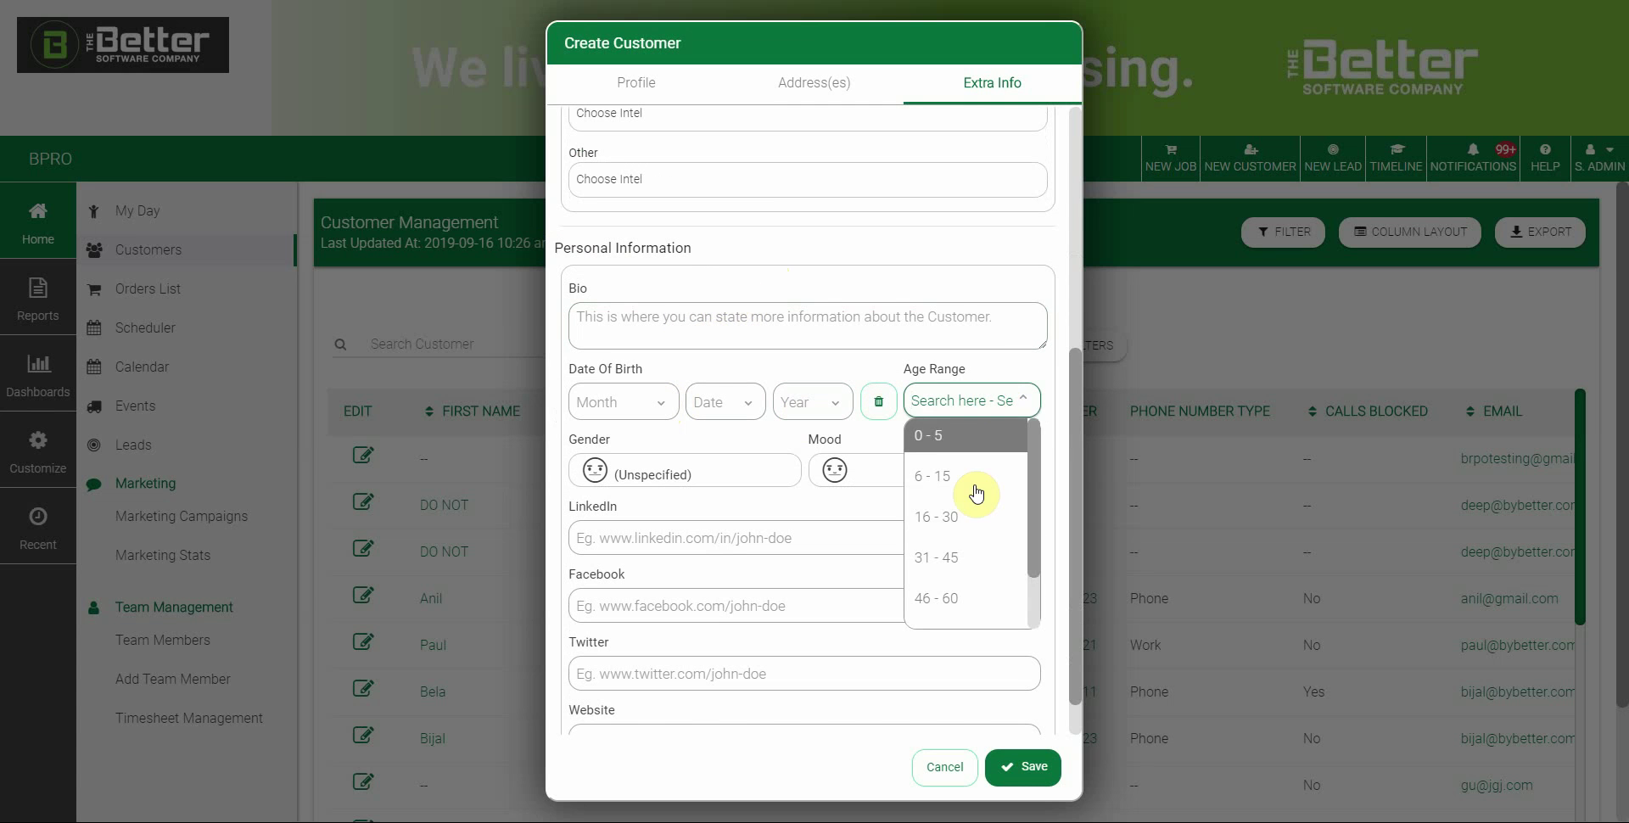
scroll(952, 499, "down", 1)
left_click(952, 499)
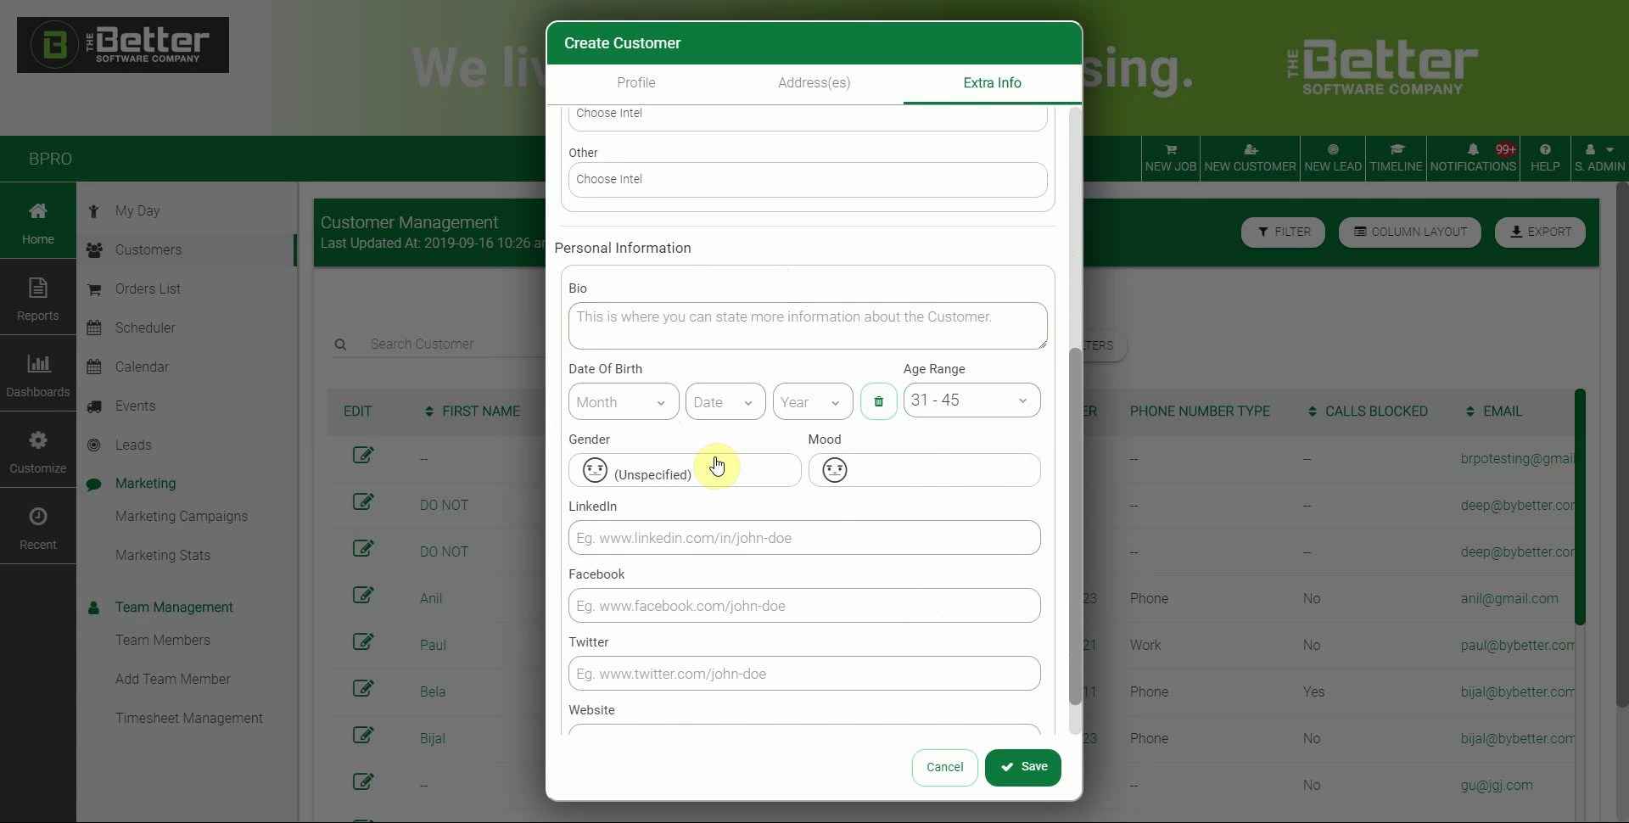
left_click(900, 469)
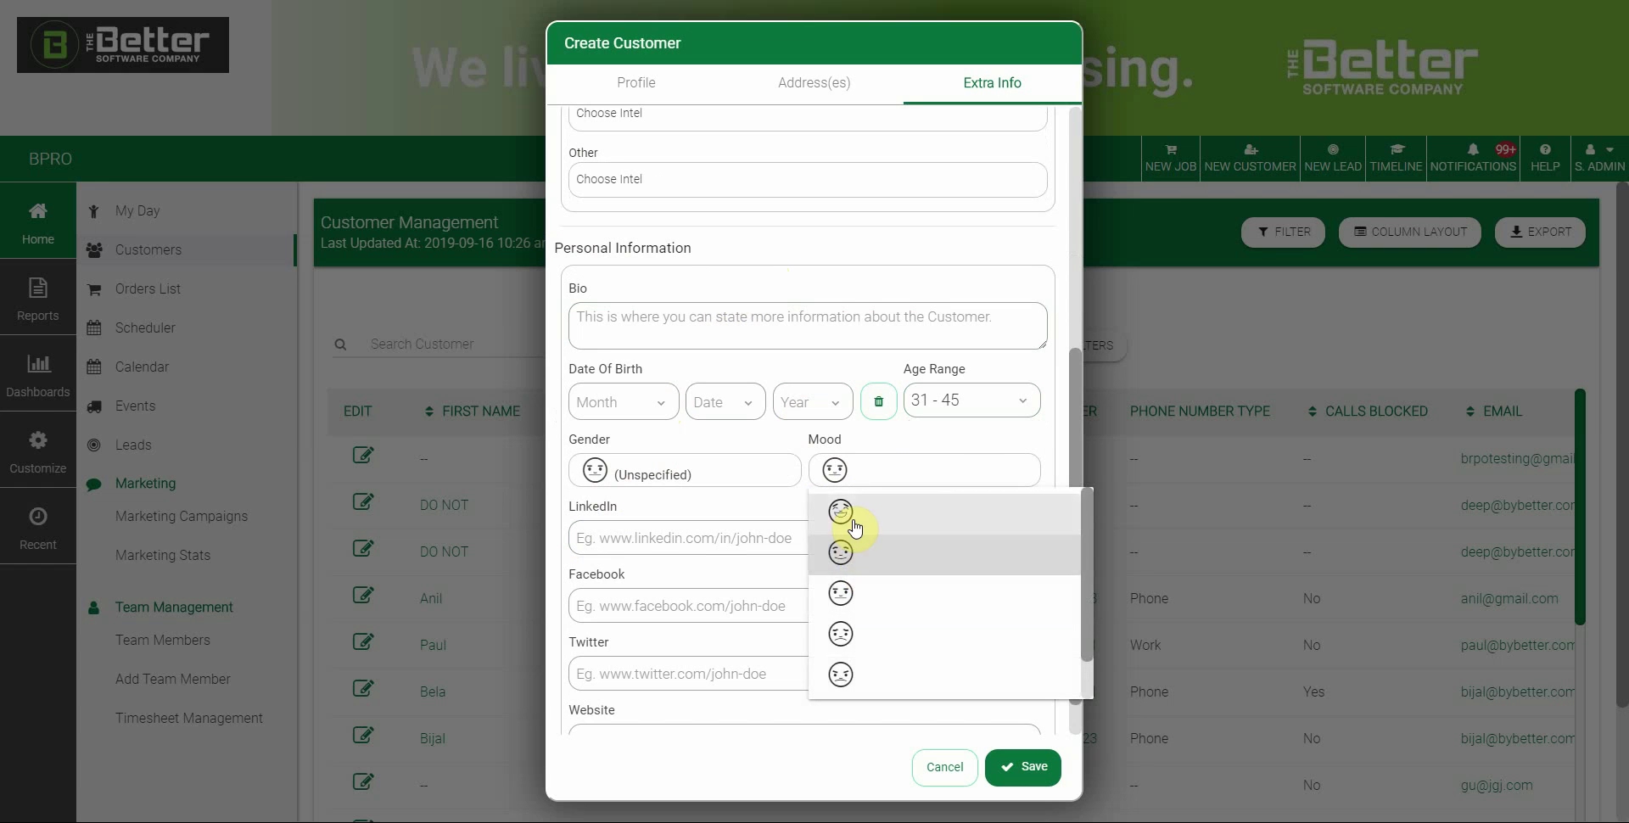
left_click(799, 591)
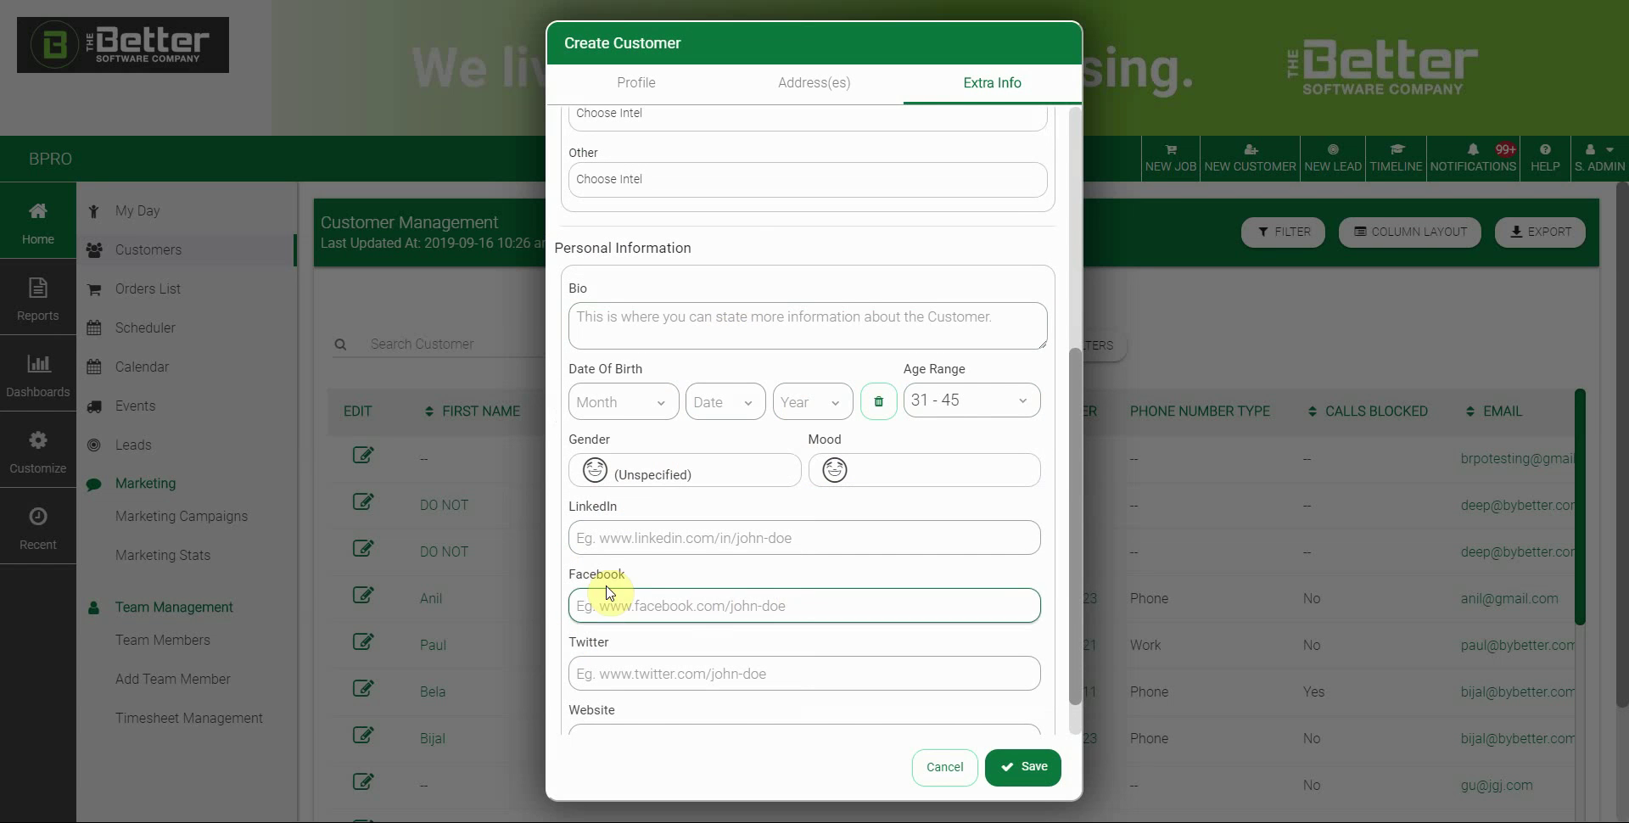
left_click(652, 544)
scroll(666, 544, "down", 1)
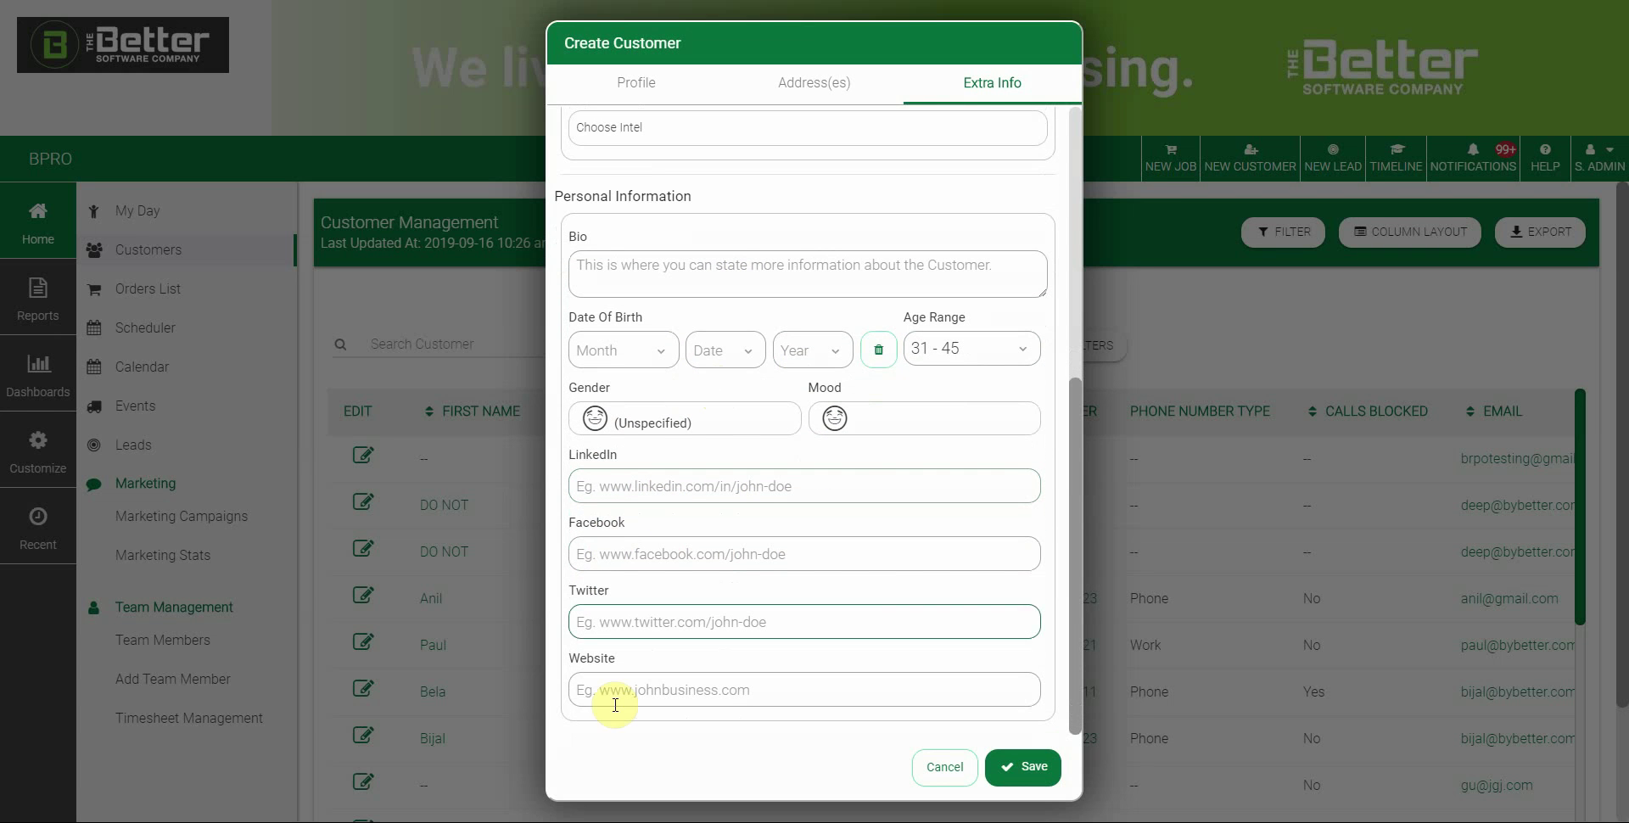
Save the new customer and close the Customer Created confirmation
left_click(1034, 768)
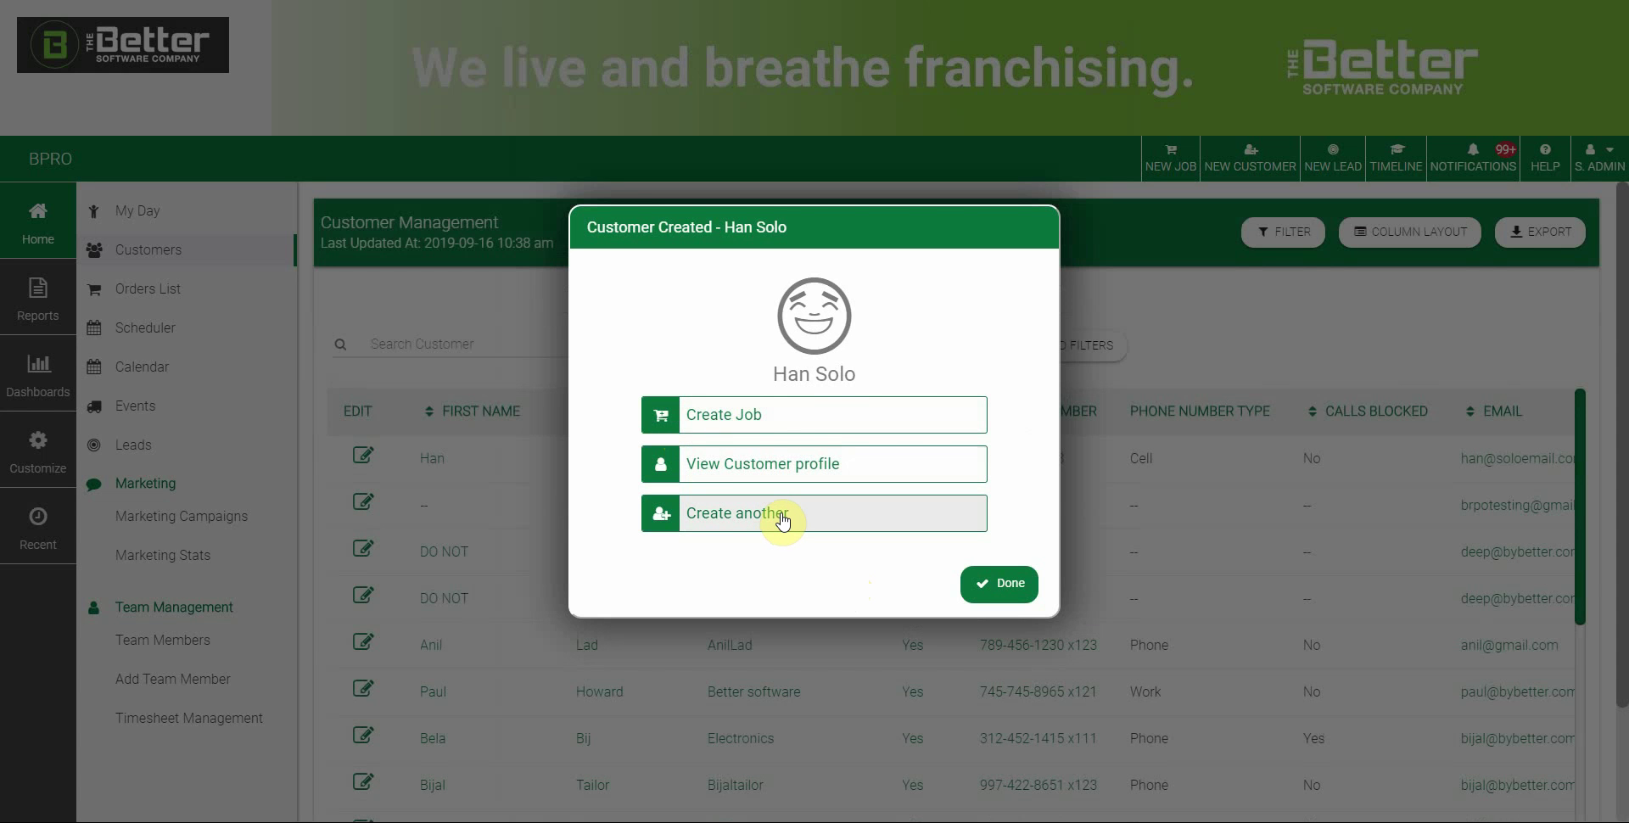
left_click(983, 584)
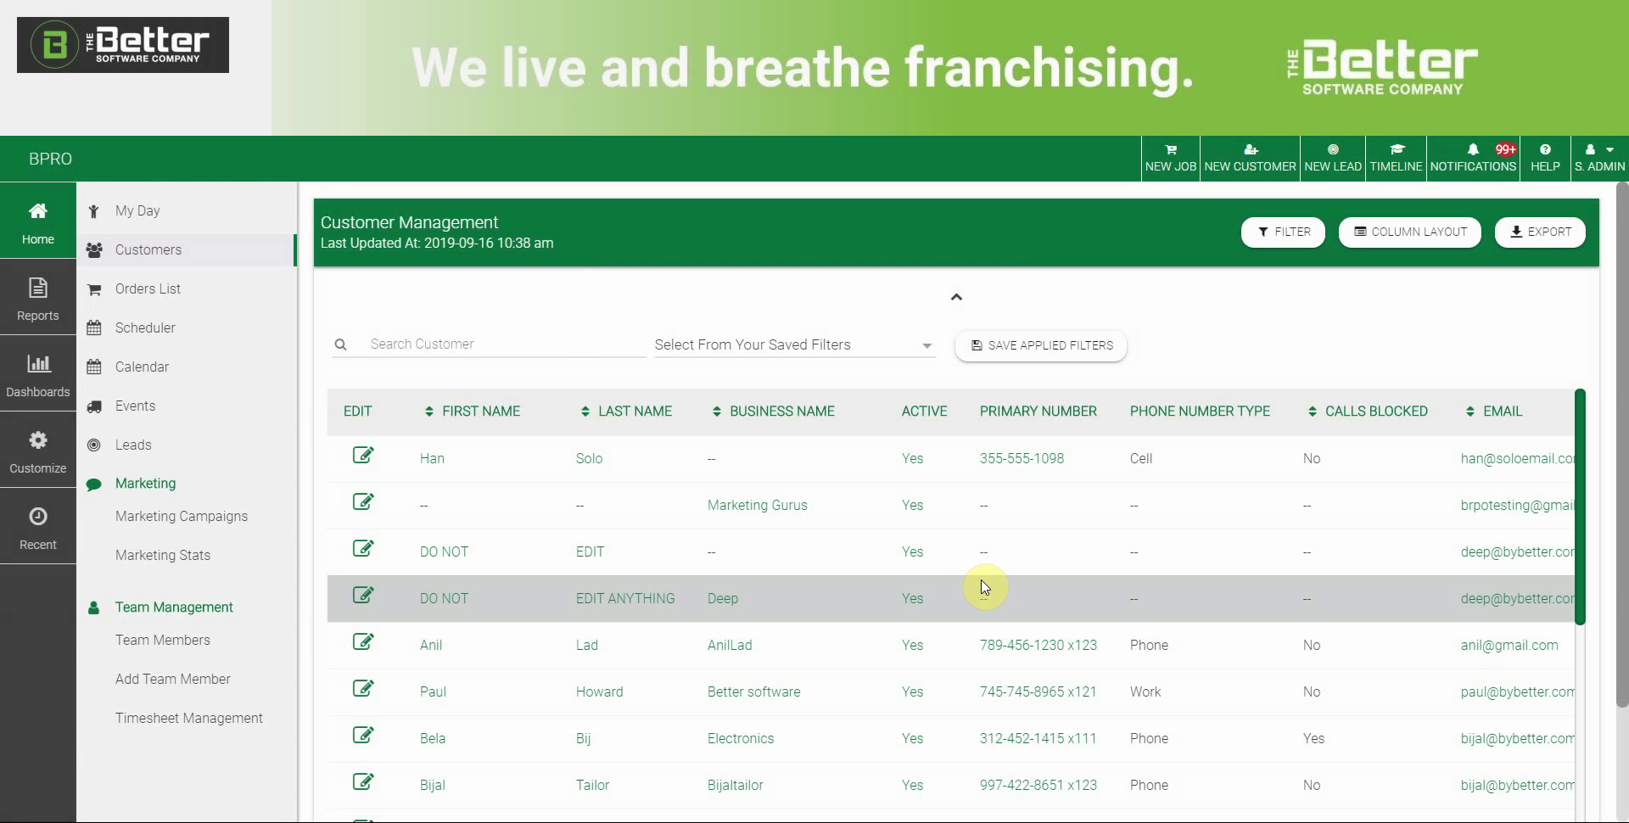